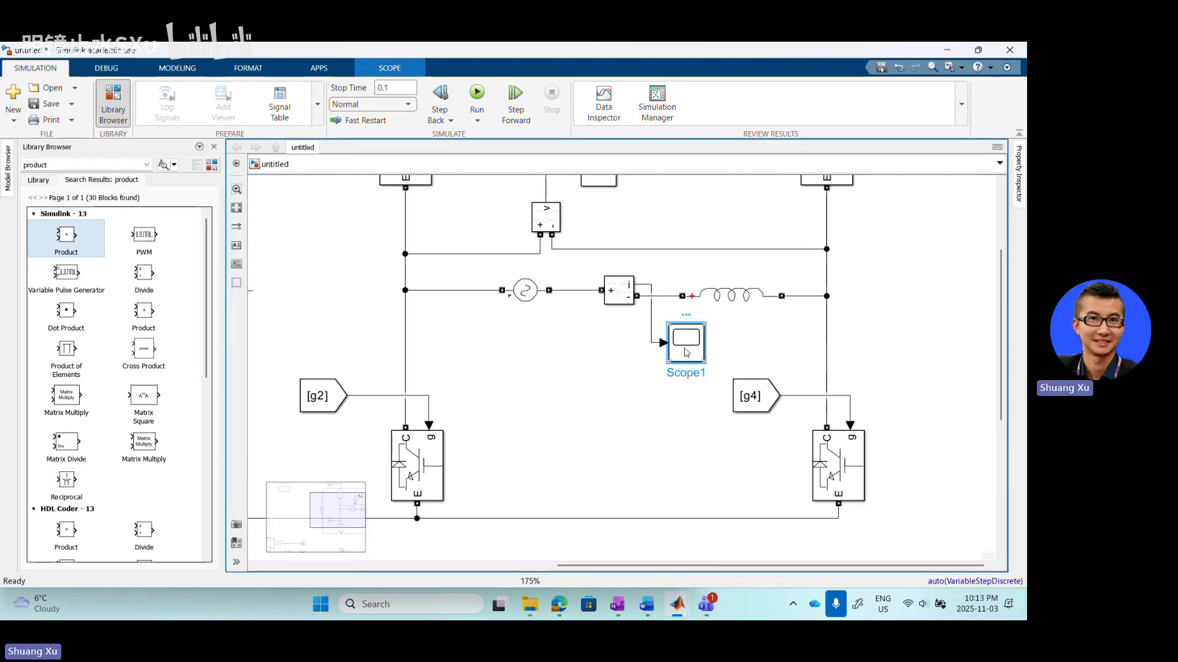
- Replace the scope on the current measurement output with a copy of the voltage scope, connected to the dangling signal line
key("Delete")
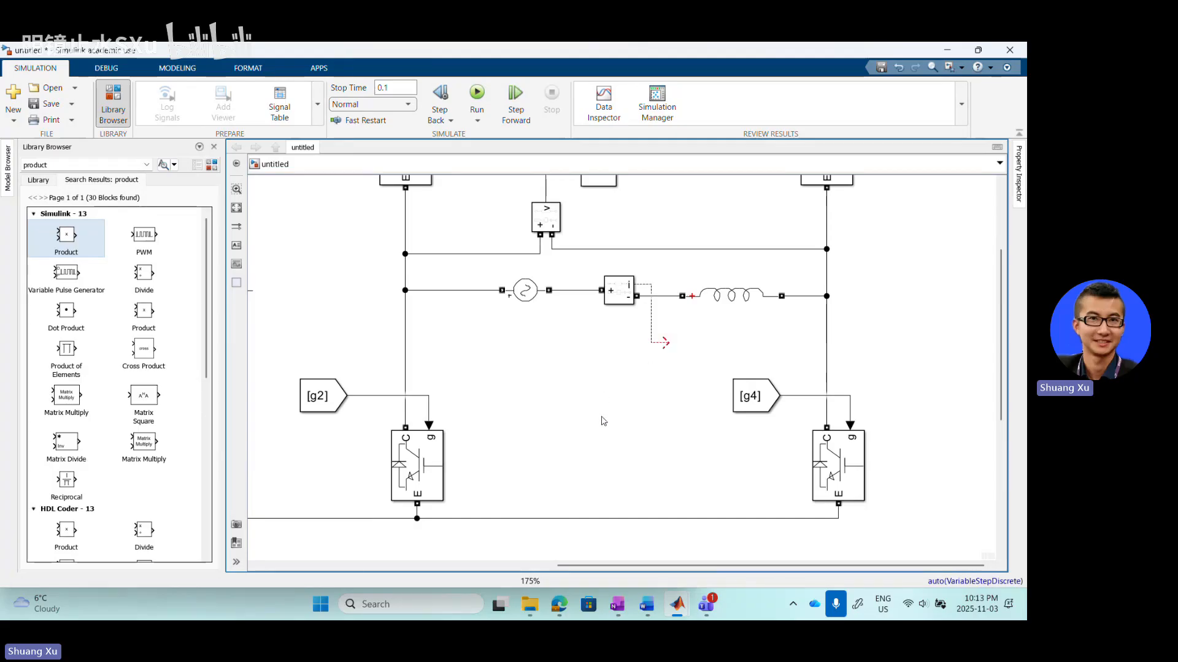
scroll(601, 421, "down", 2)
left_click(594, 279)
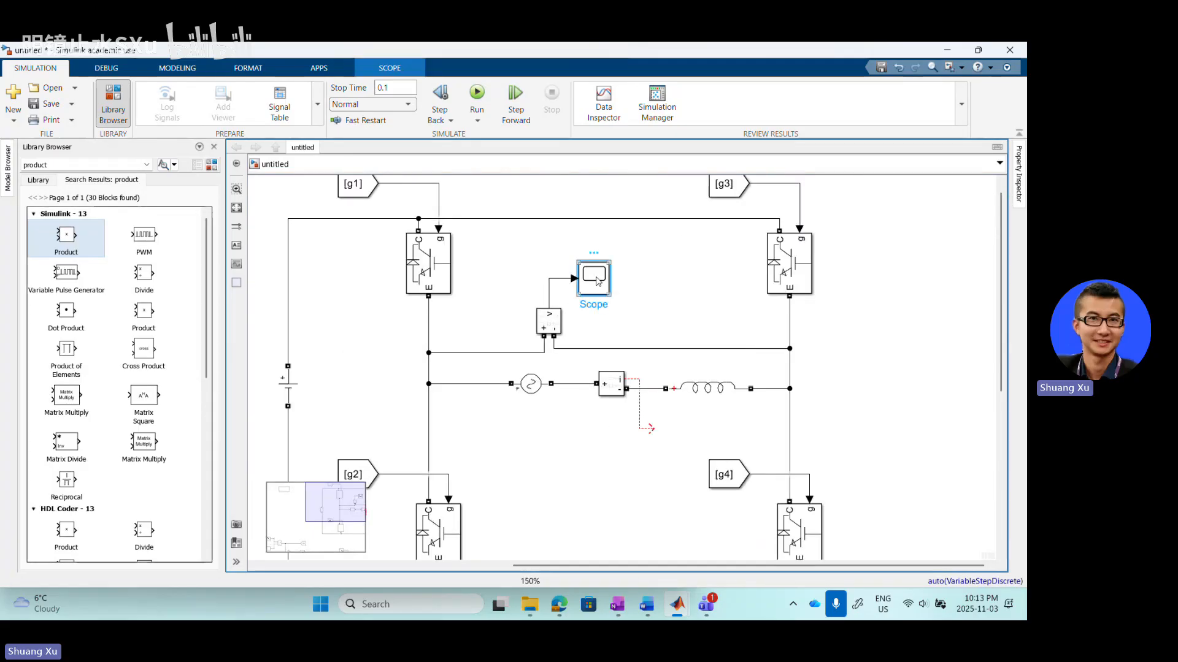
key("ctrl+c")
key("ctrl+v")
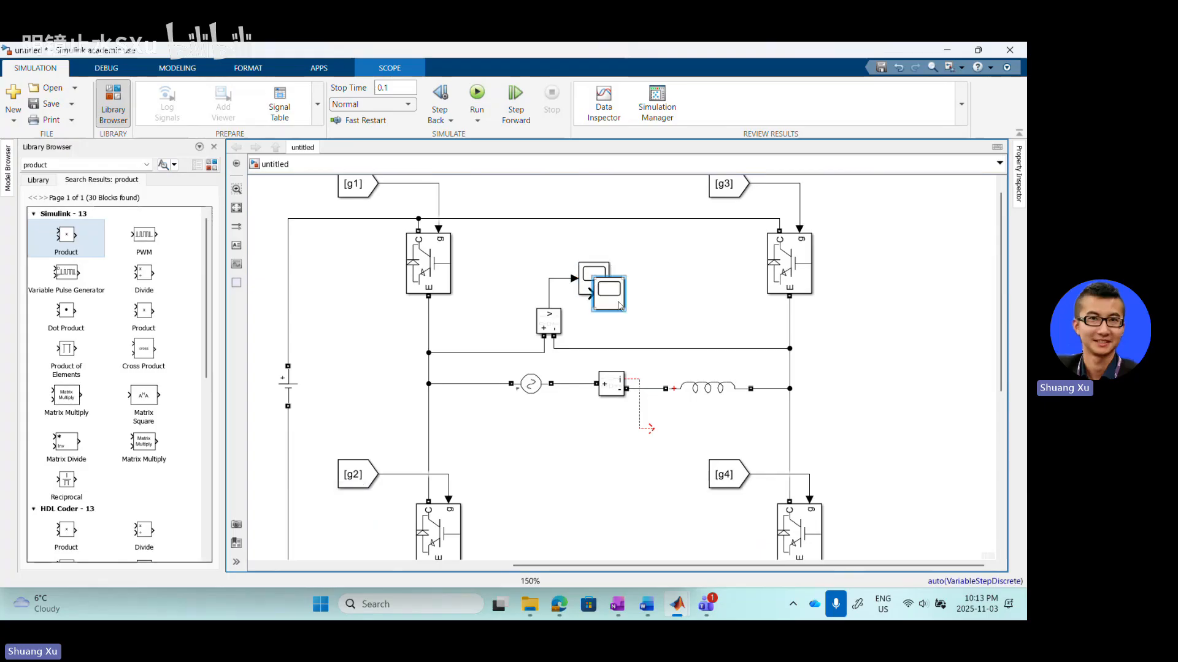
left_click_drag(620, 306, 681, 435)
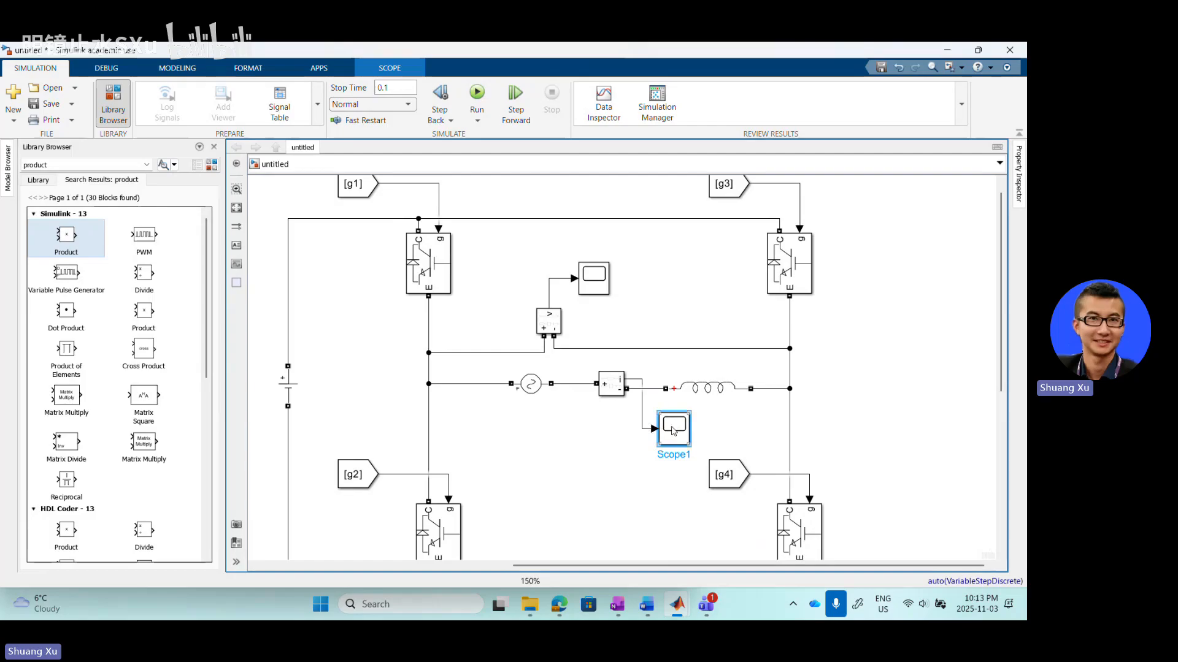
- Configure the current scope's workspace logging to use the variable name Ig
double_click(675, 432)
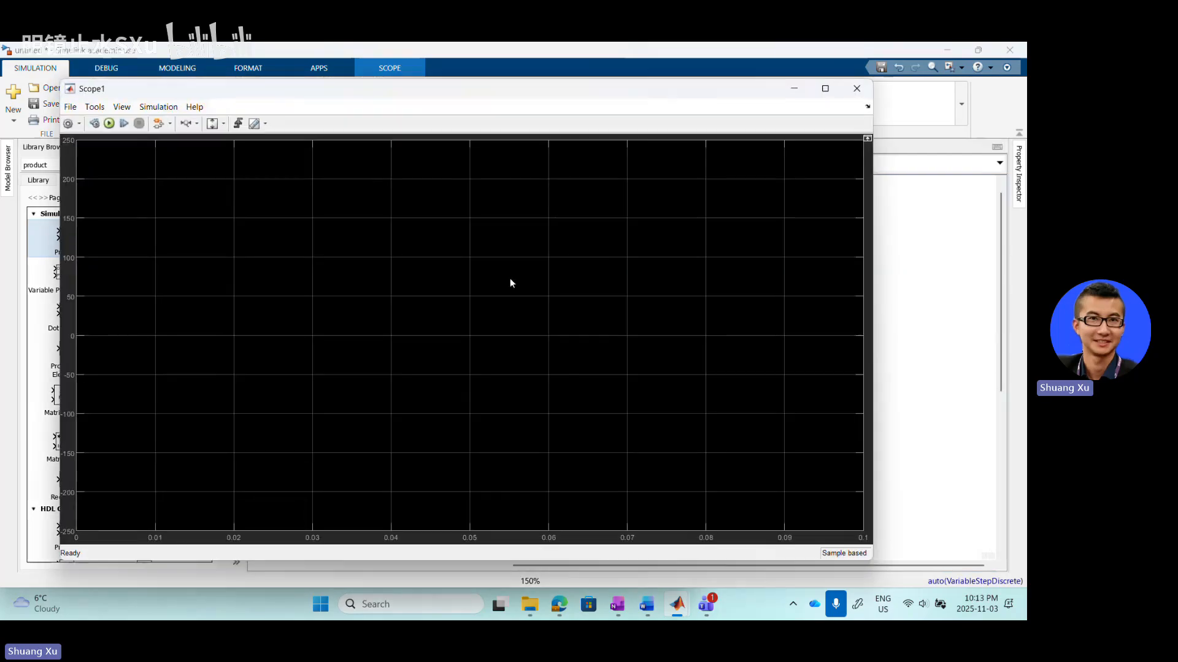
left_click(67, 125)
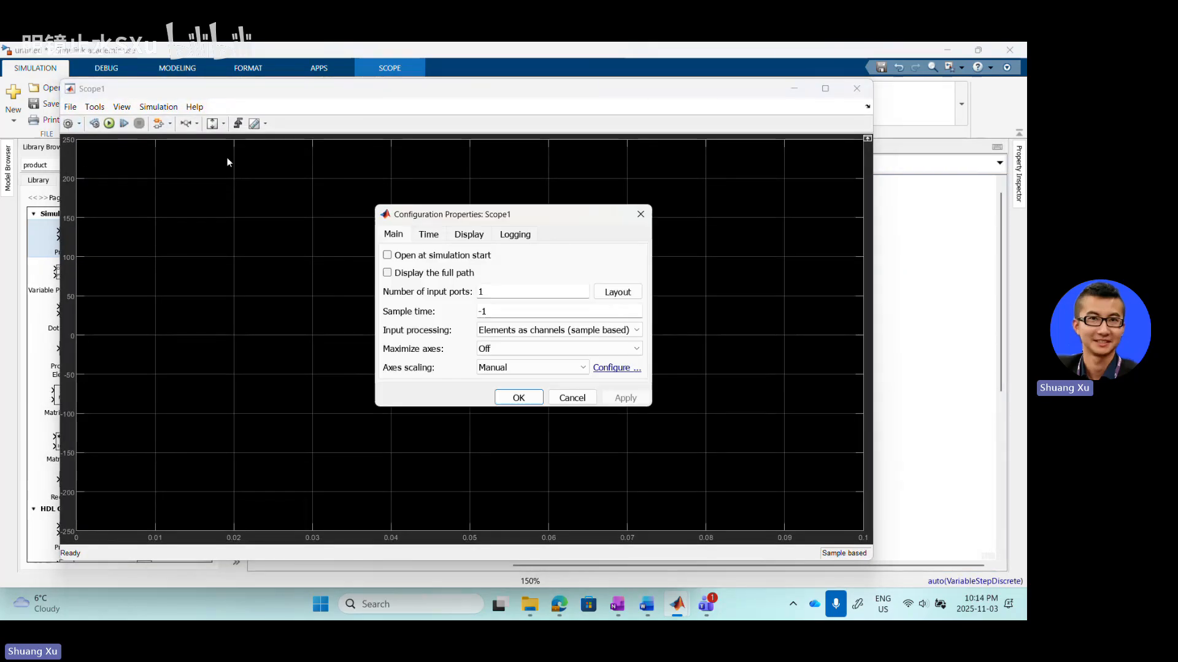
left_click(521, 238)
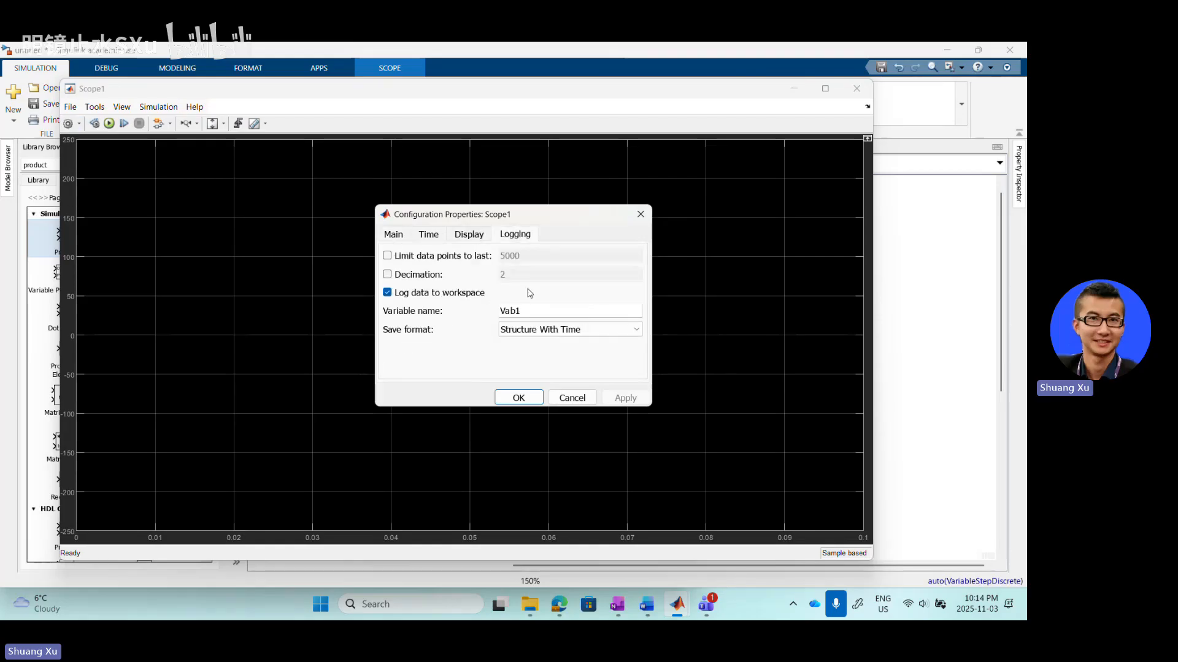
double_click(526, 310)
type("Ig")
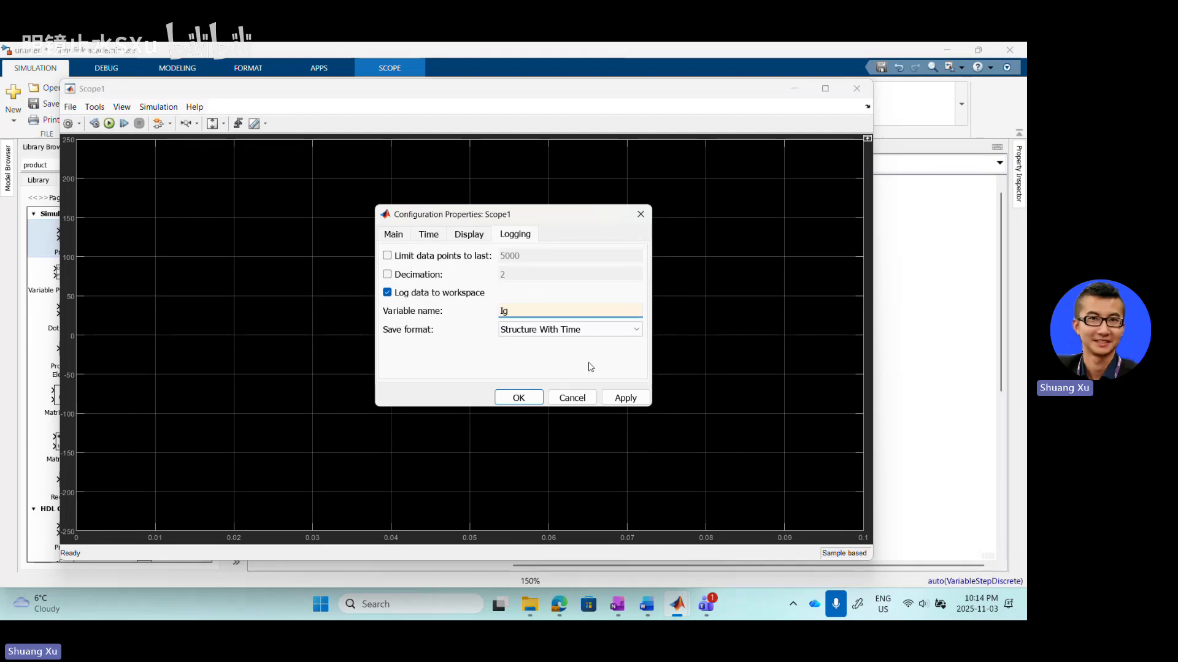
left_click(626, 398)
left_click(518, 397)
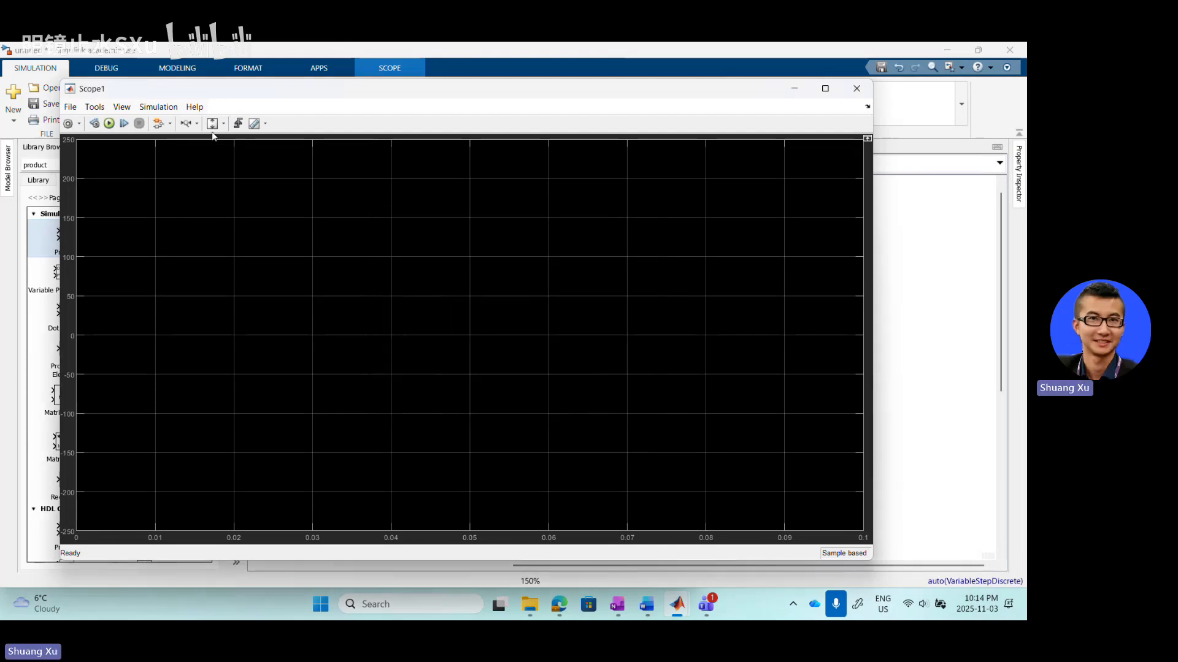
- Run the simulation from the current scope, examine the current waveform and return to the model
left_click(110, 122)
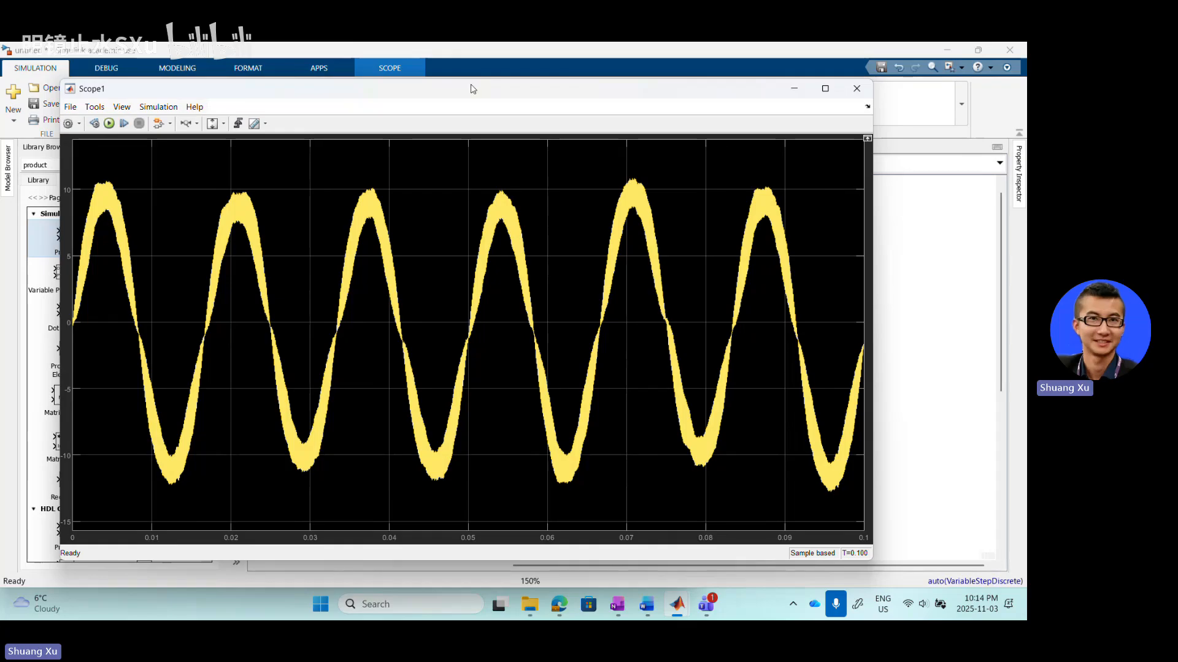
left_click_drag(471, 88, 504, 104)
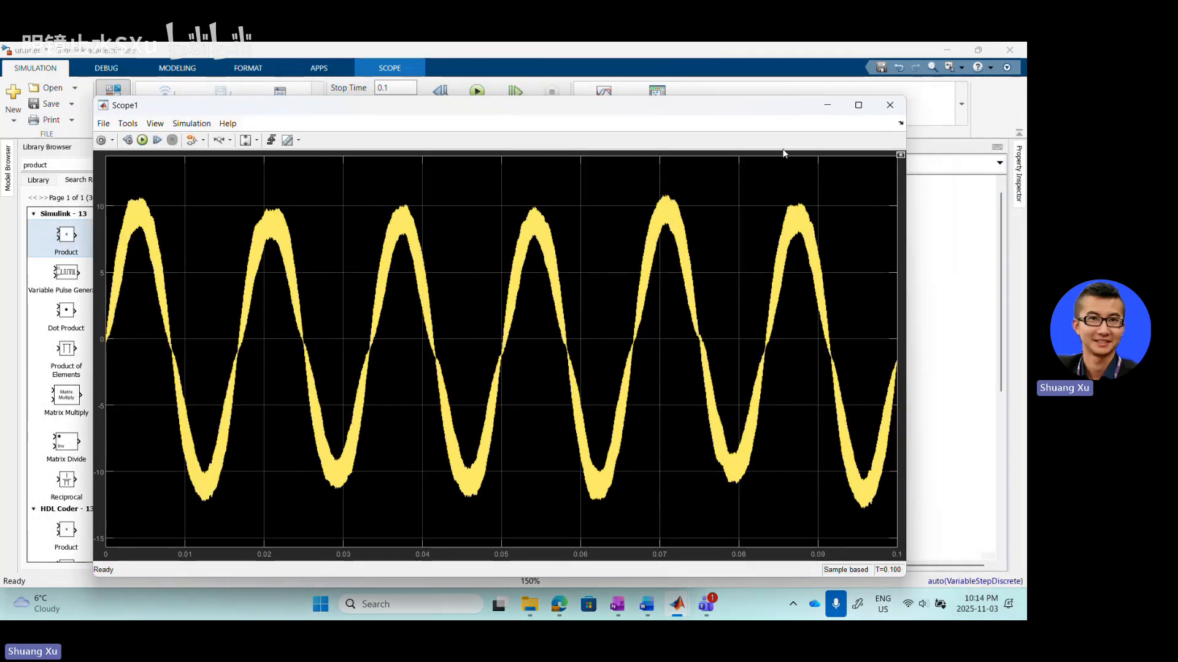
left_click(928, 256)
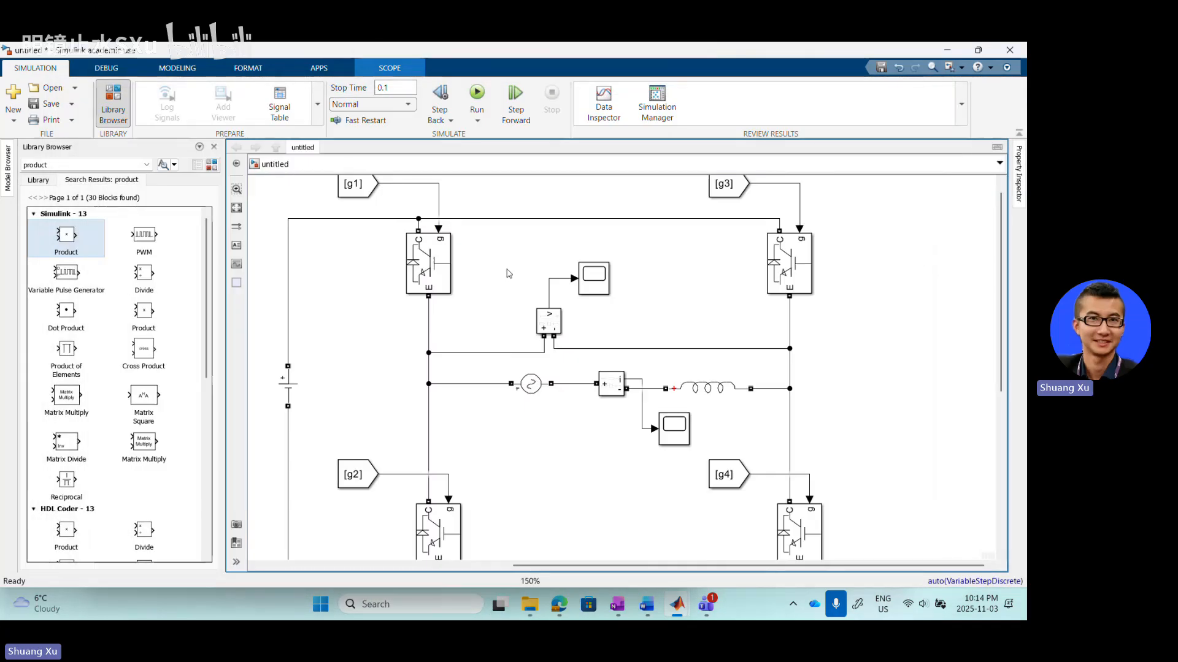
- Set the powergui block's discrete sample time to 1e-7 s
scroll(708, 296, "down", 3)
scroll(429, 270, "up", 5)
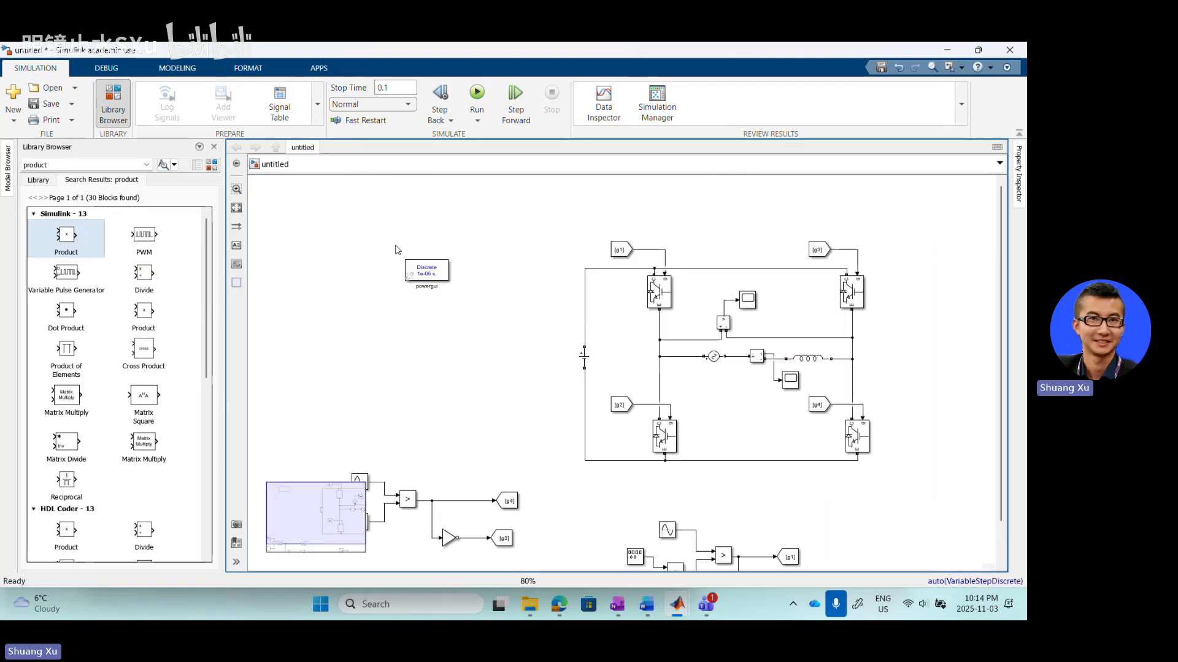
left_click(479, 293)
left_click_drag(479, 293, 514, 293)
double_click(514, 293)
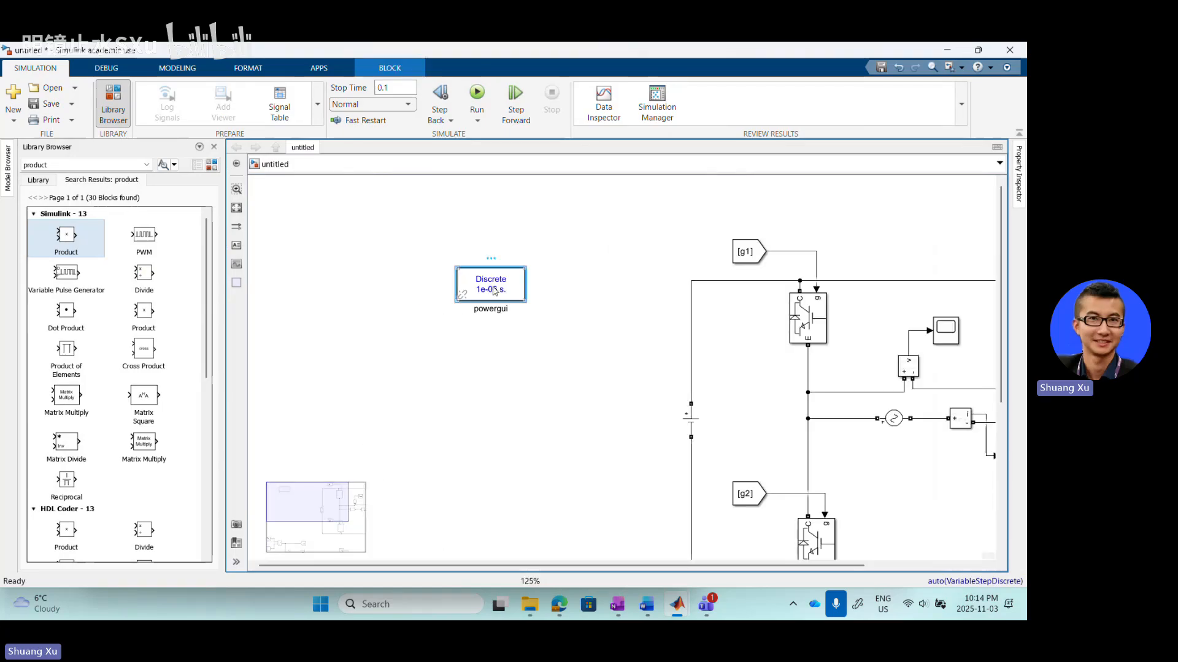
double_click(639, 203)
left_click(648, 205)
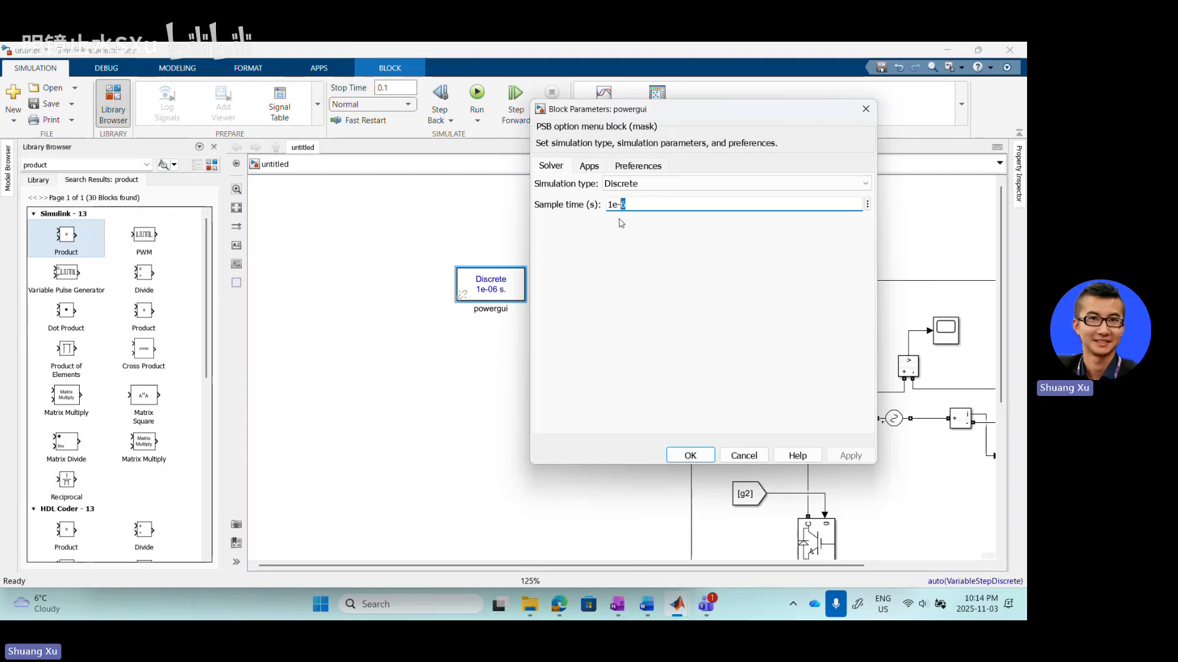
type("7")
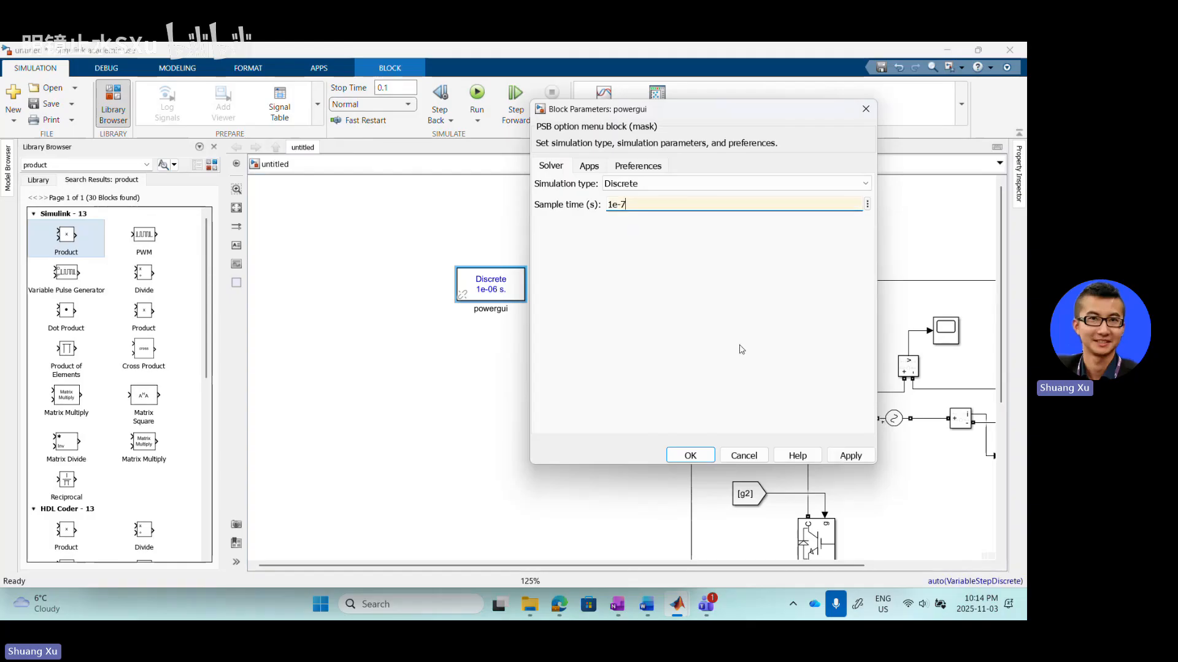
left_click(842, 458)
left_click(691, 455)
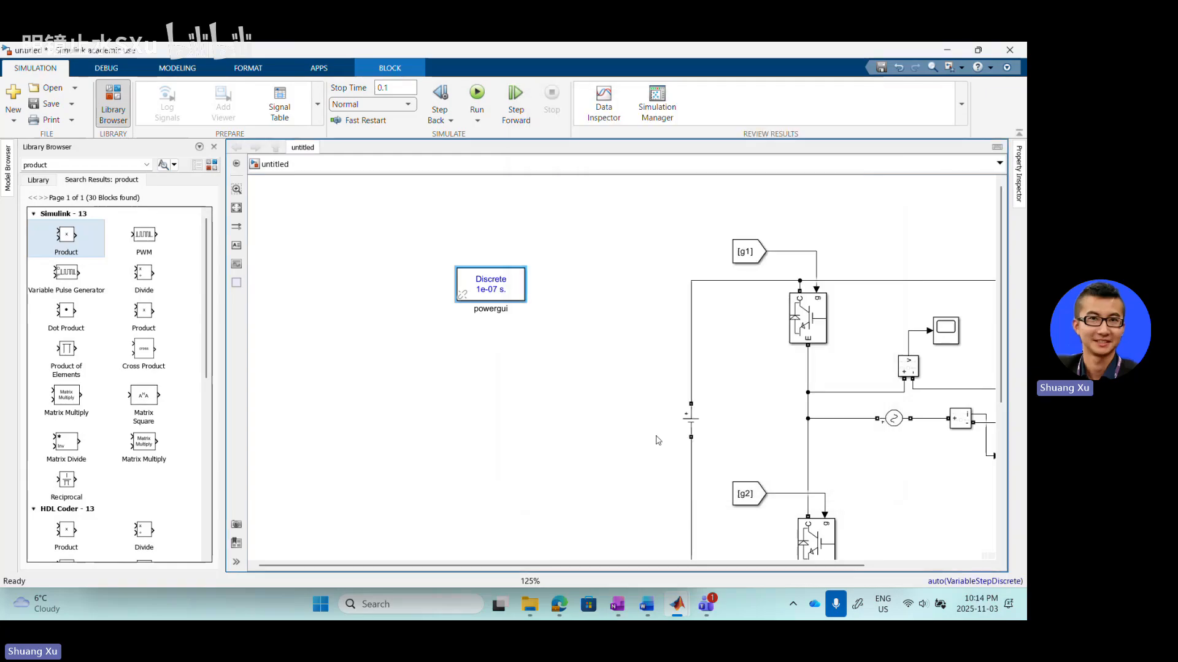
- Rerun the simulation with the smaller sample time and inspect the inductor current waveform in its scope, closing the scope when done
left_click(467, 383)
scroll(328, 288, "down", 4)
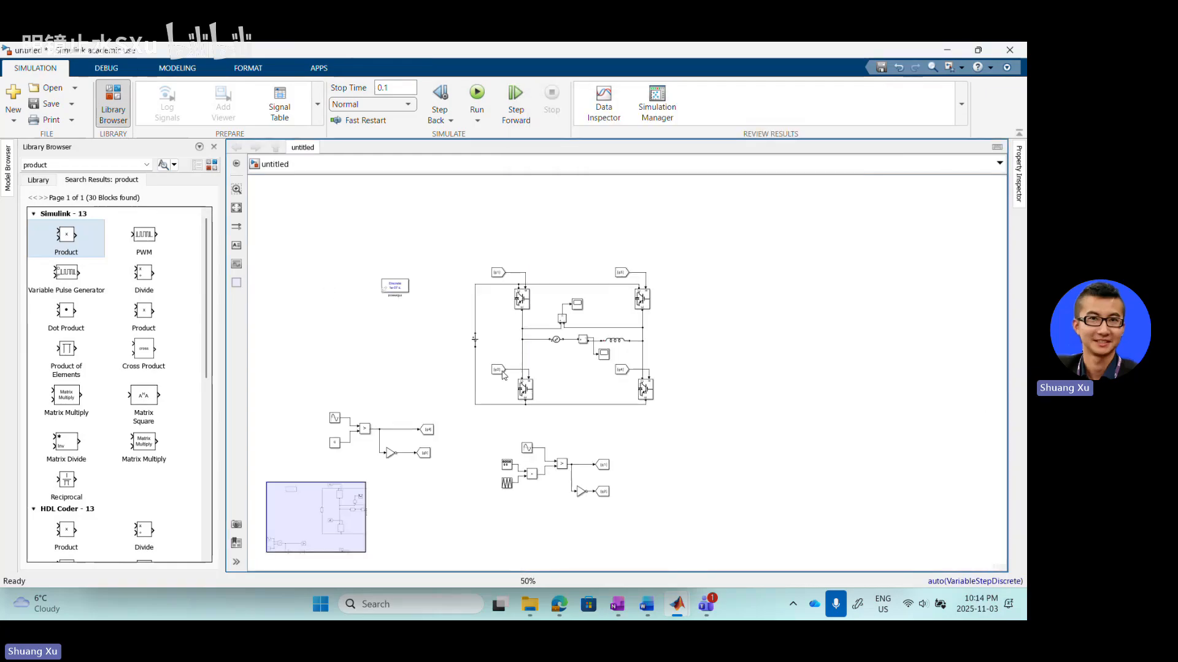
scroll(501, 376, "up", 2)
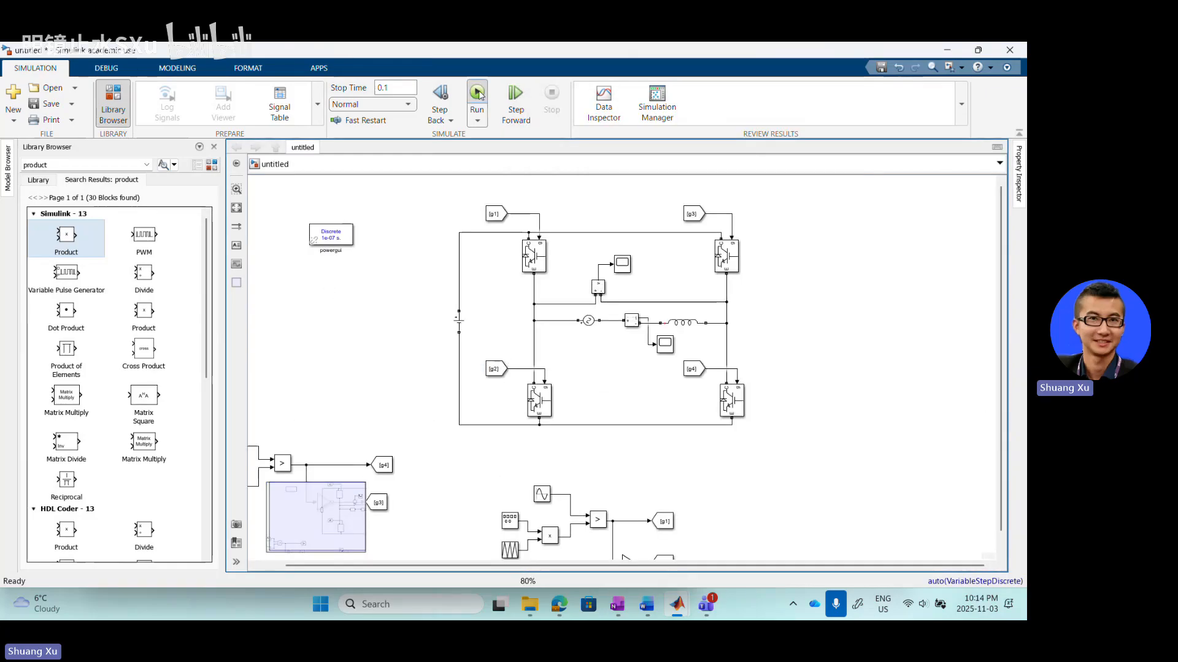
left_click(477, 94)
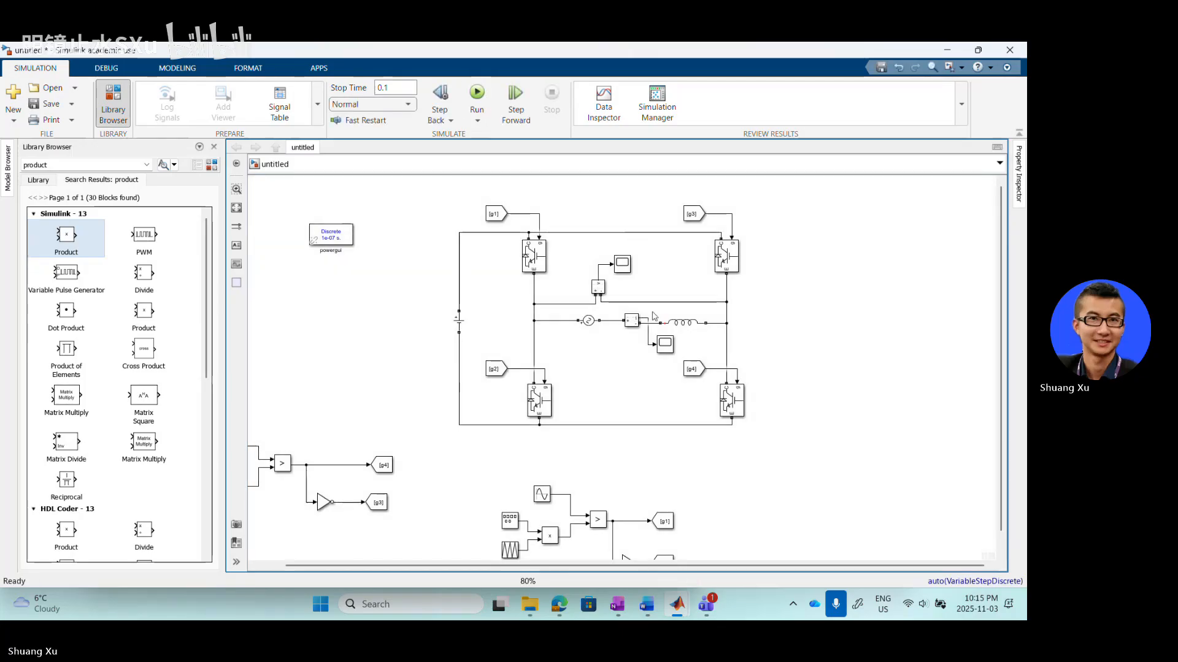
double_click(665, 344)
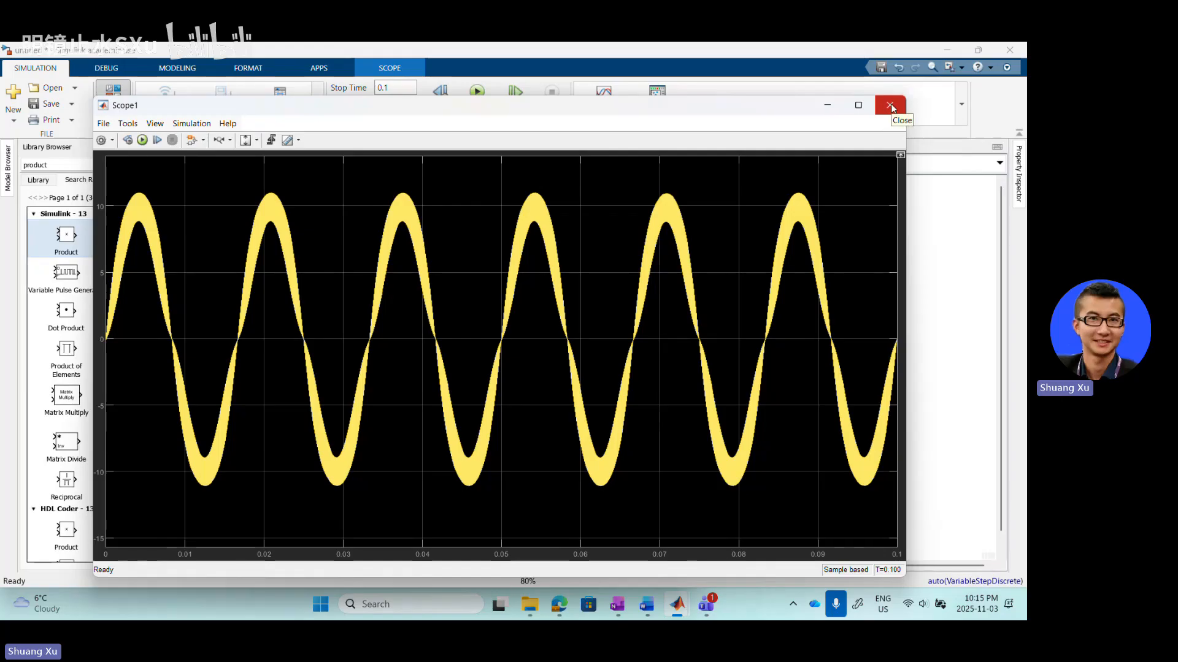
left_click(890, 106)
- Copy the sine wave block from the g1/g2 gate logic to the empty area beside that logic
scroll(349, 284, "down", 3)
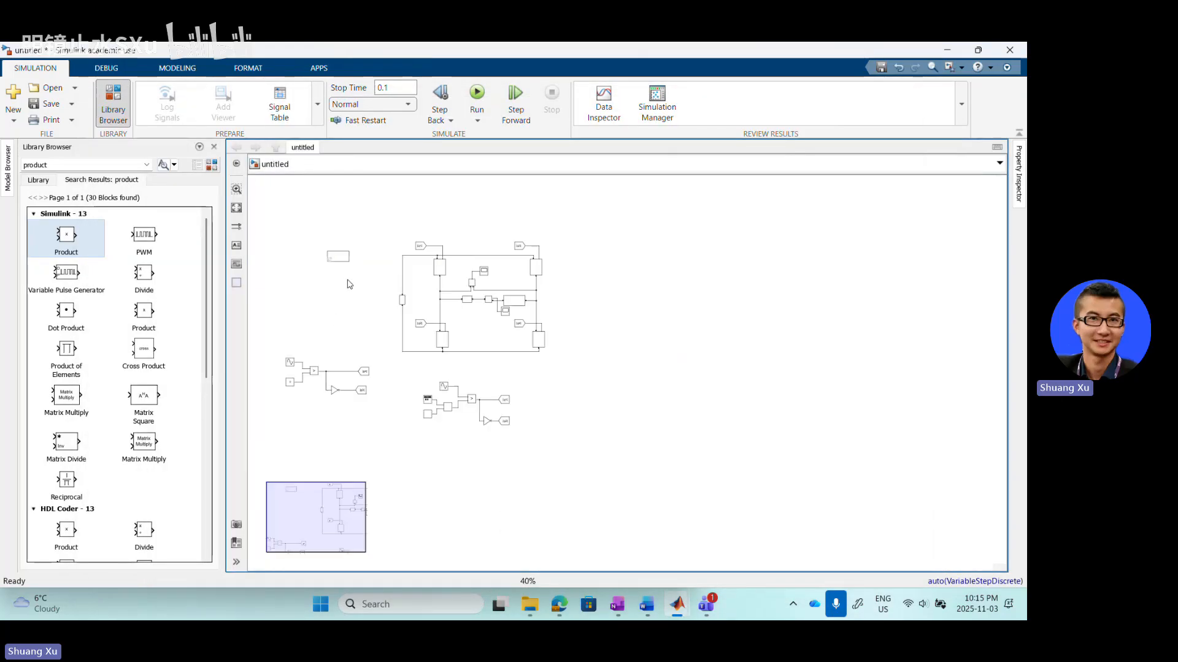
scroll(434, 400, "up", 3)
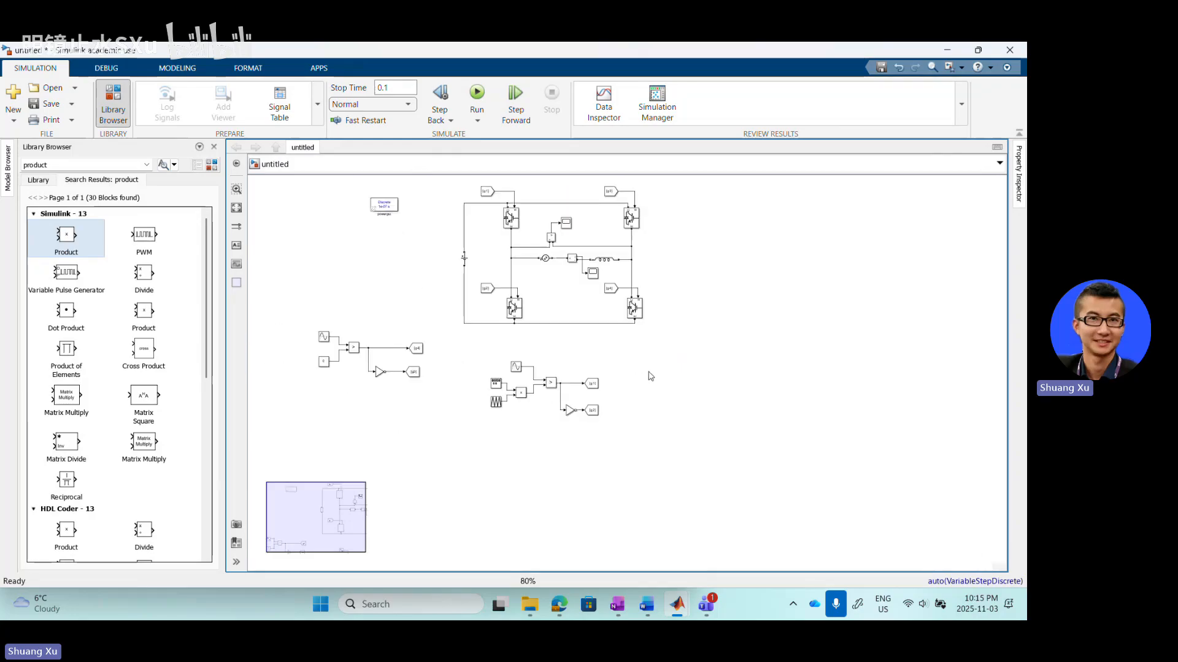
scroll(621, 358, "down", 2)
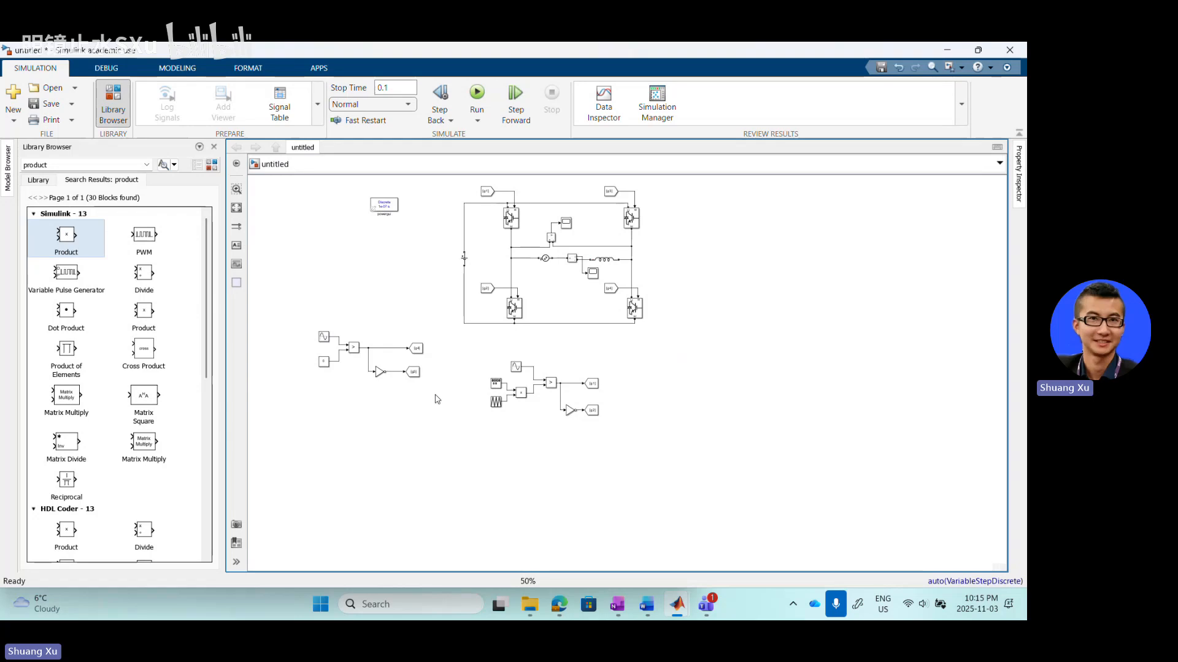
scroll(445, 390, "up", 5)
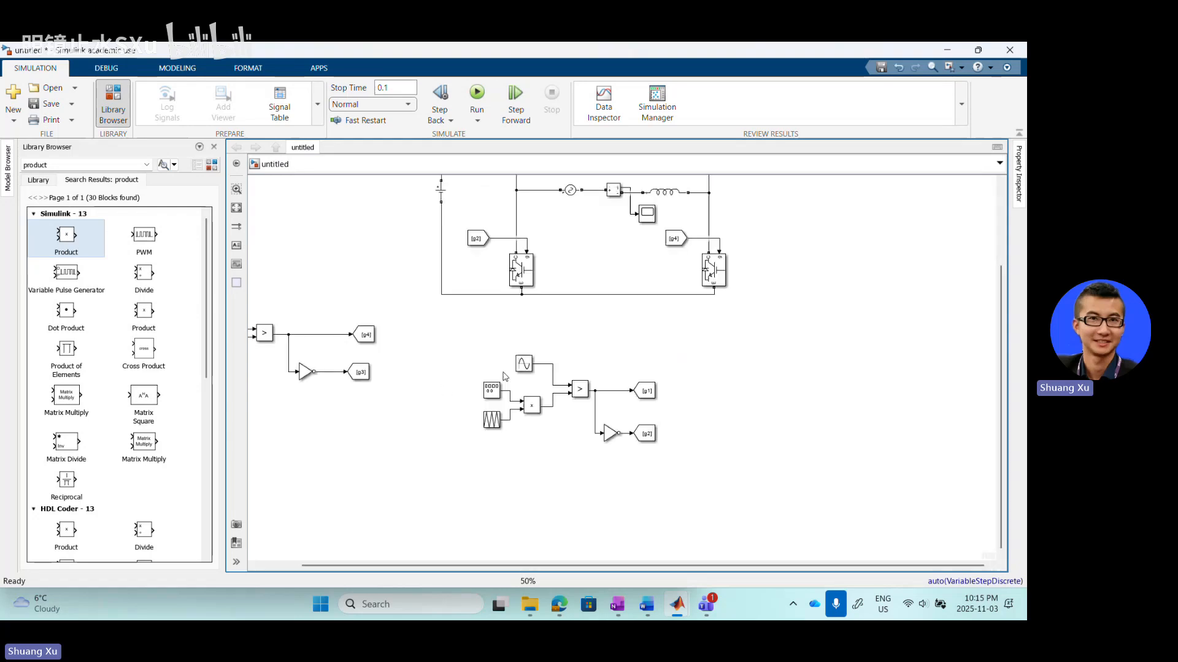
left_click(415, 381)
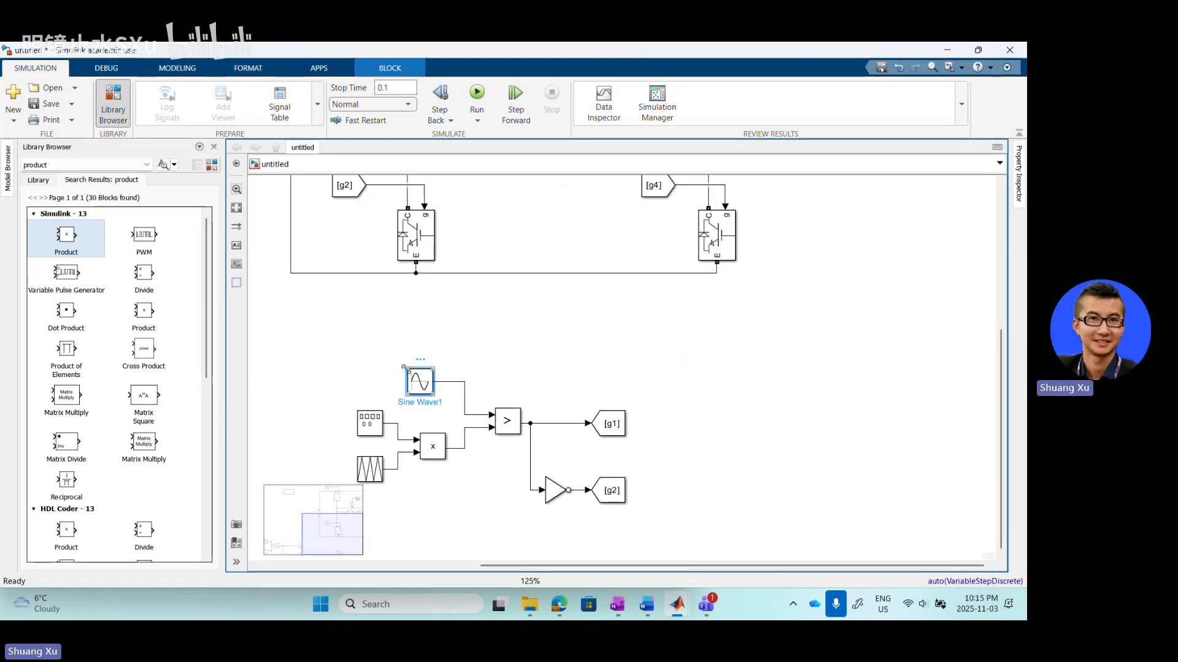
left_click_drag(404, 368, 779, 360)
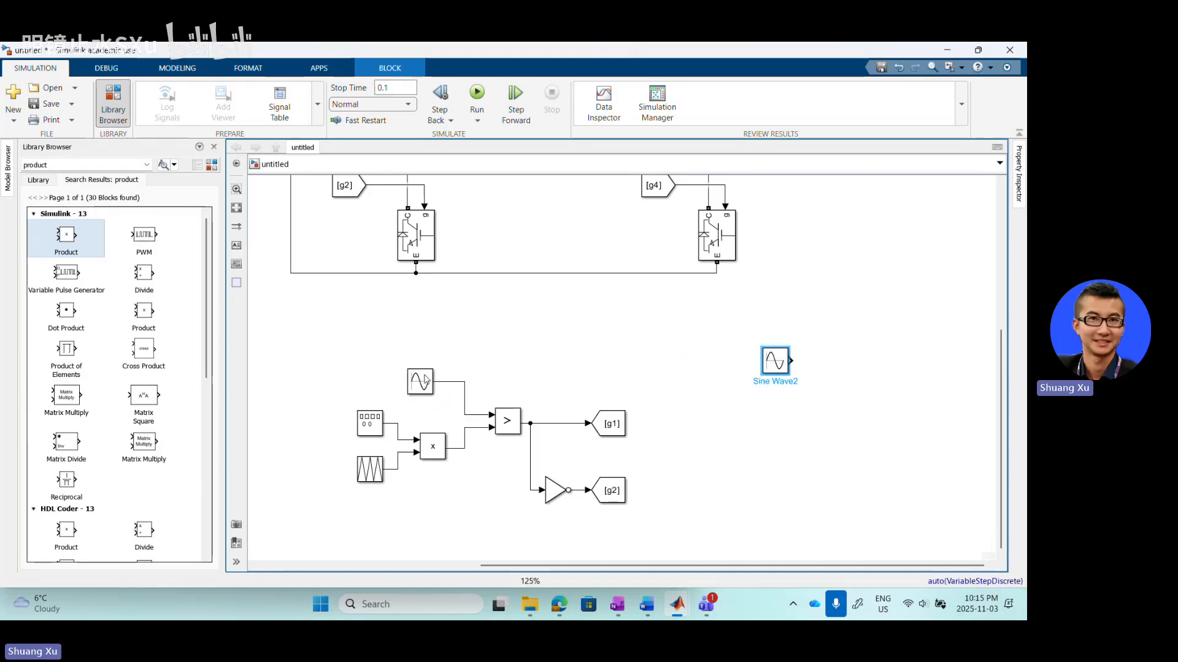
- Move the whole g1/g2 gate signal logic group directly beneath the g3/g4 gate logic
scroll(425, 380, "down", 6)
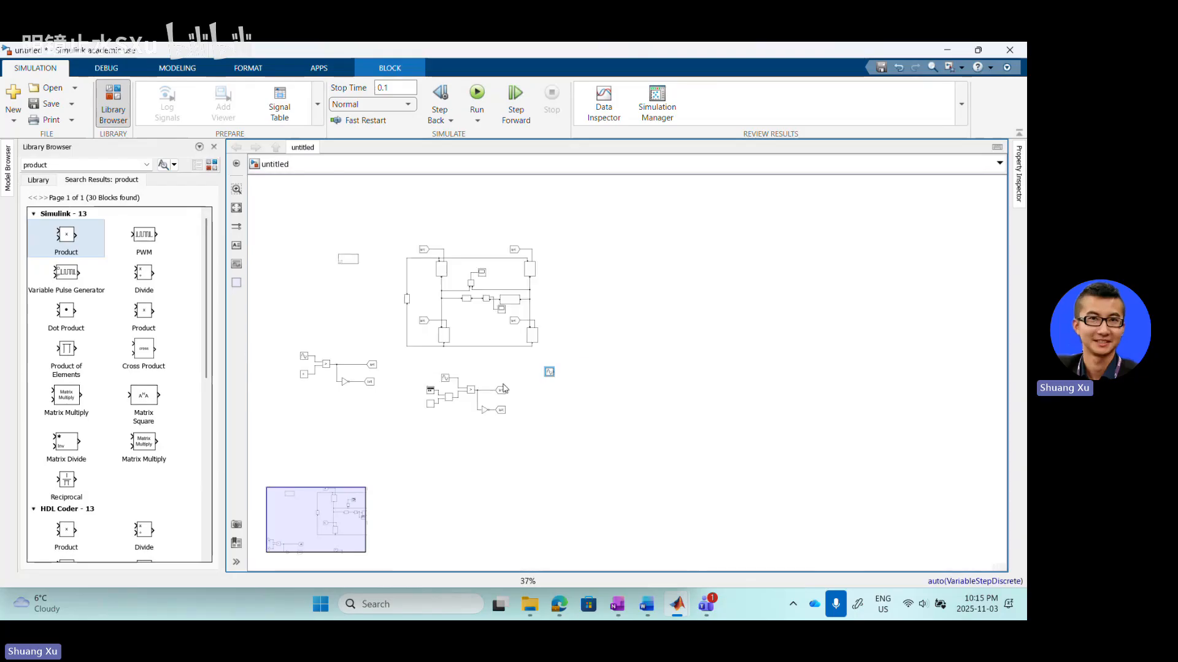
scroll(381, 387, "up", 4)
scroll(446, 337, "down", 3)
scroll(420, 346, "up", 2)
left_click_drag(445, 347, 589, 427)
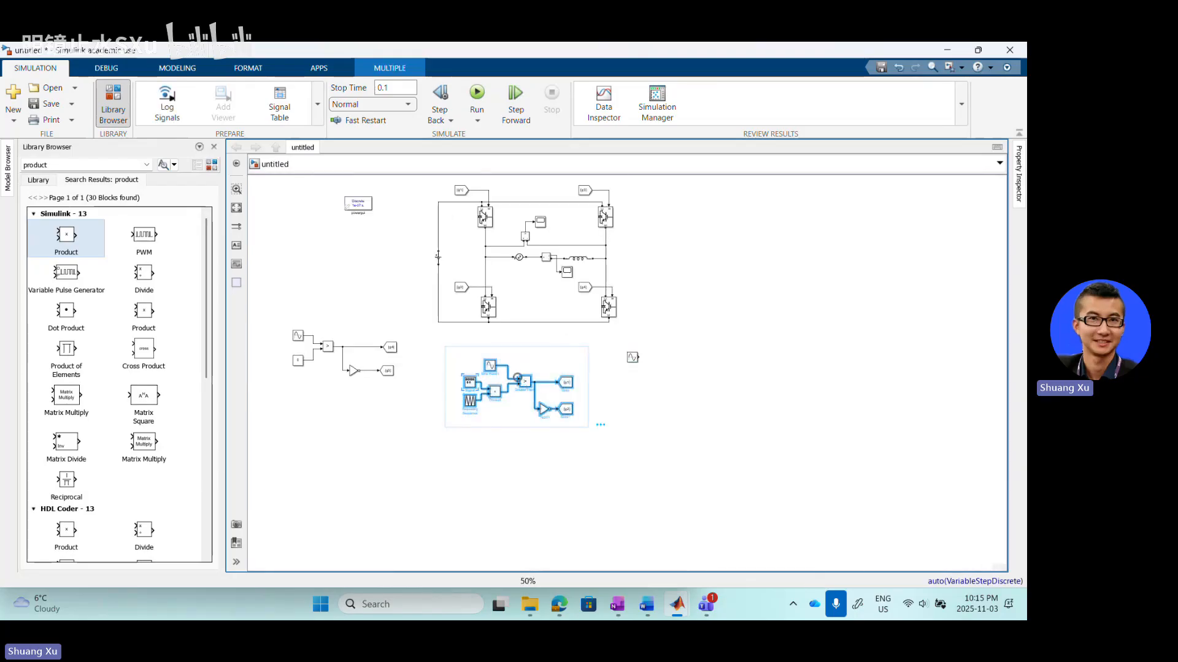
left_click_drag(489, 370, 316, 409)
left_click(482, 409)
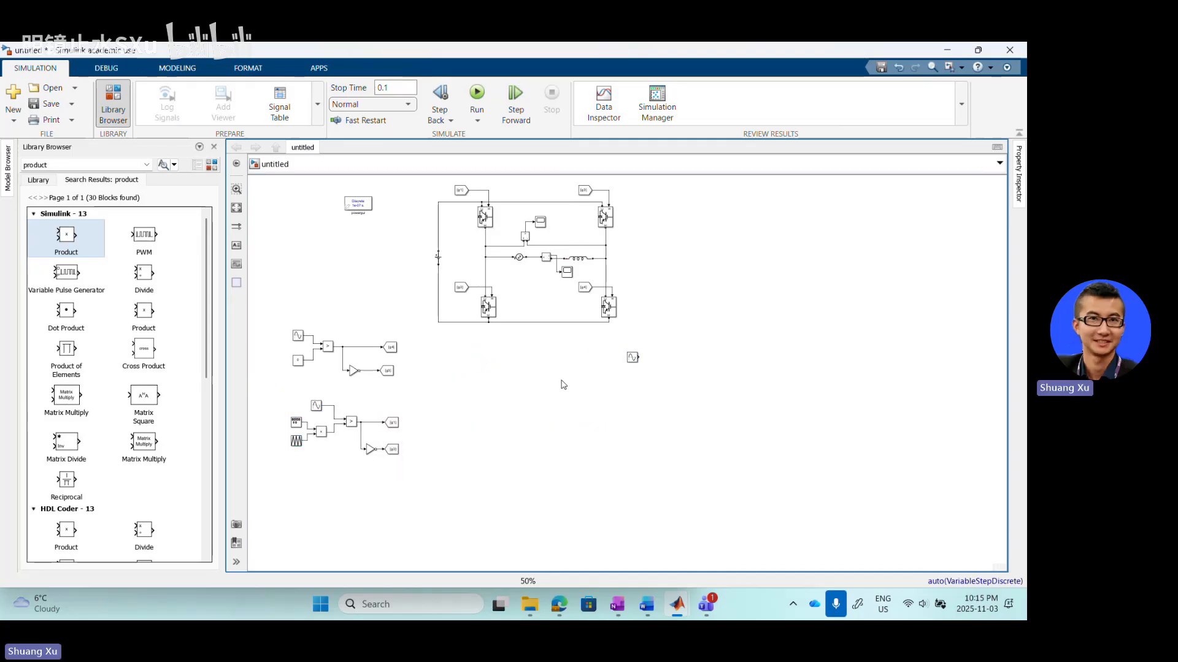
- Move the copied sine wave block under the bridge circuit and place a copy of the Repeating Sequence block below it
left_click_drag(633, 359, 479, 364)
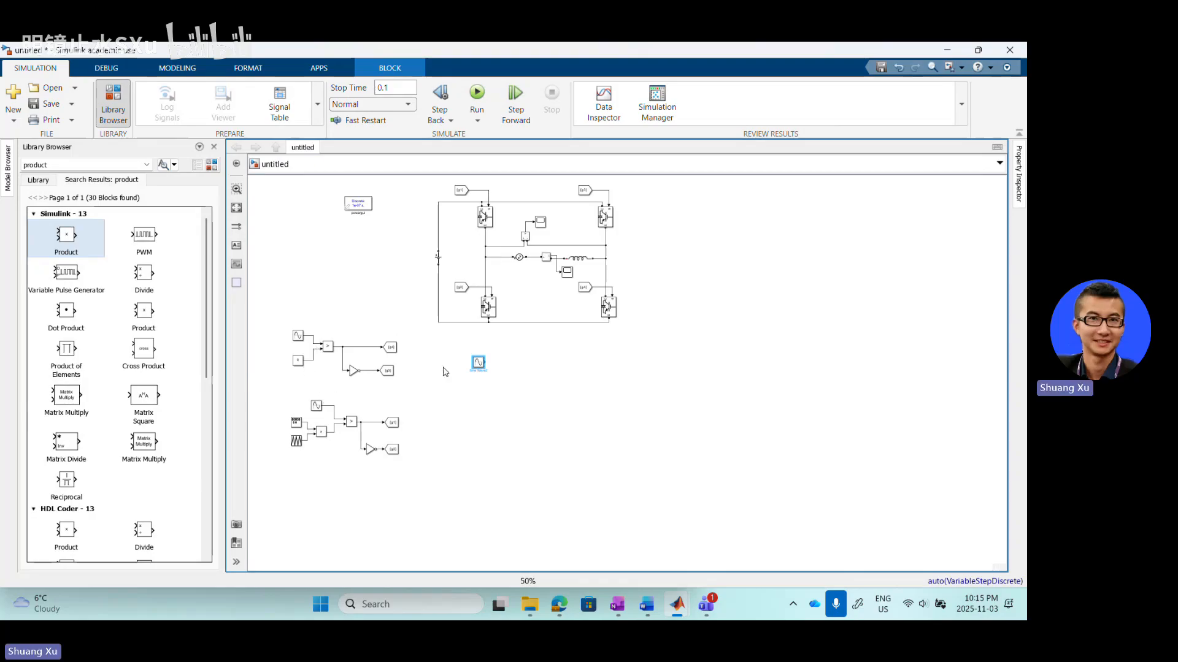
scroll(474, 366, "up", 2)
scroll(508, 366, "up", 1)
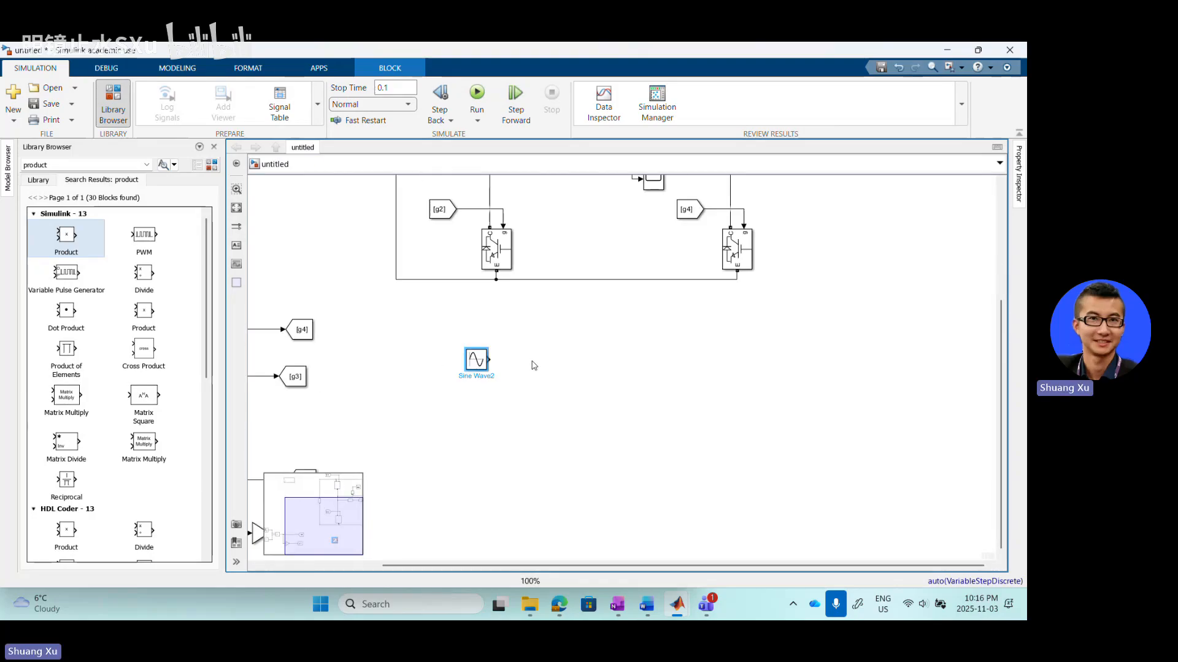
scroll(534, 366, "down", 2)
scroll(509, 366, "up", 1)
scroll(509, 367, "down", 1)
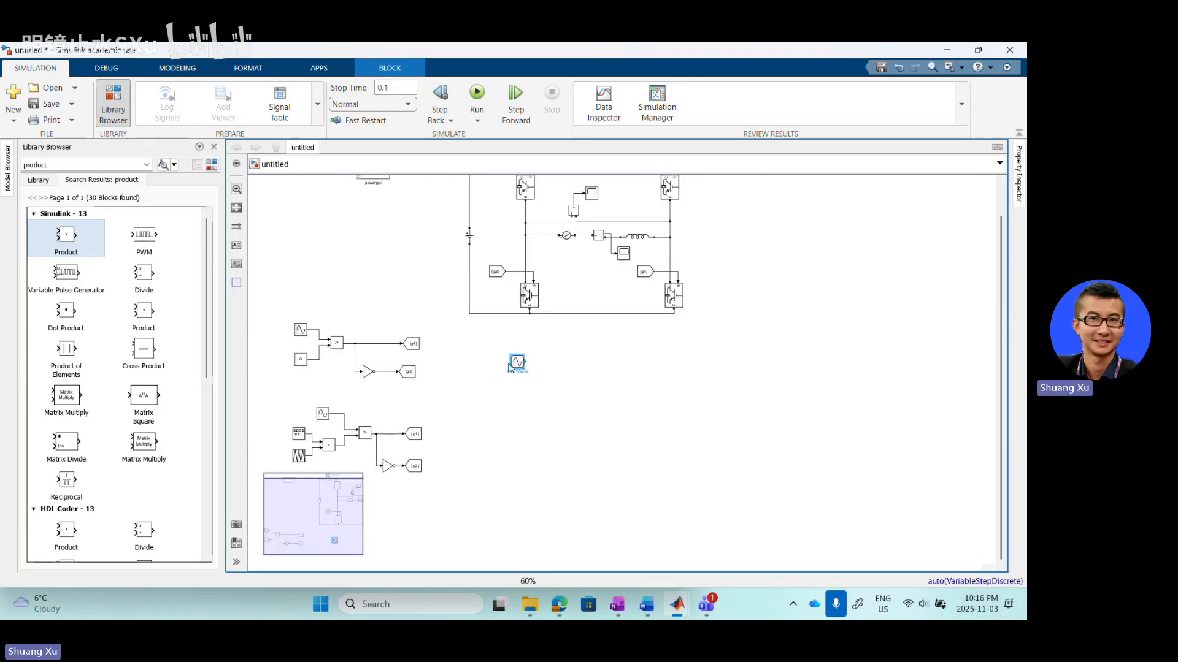
left_click(299, 456)
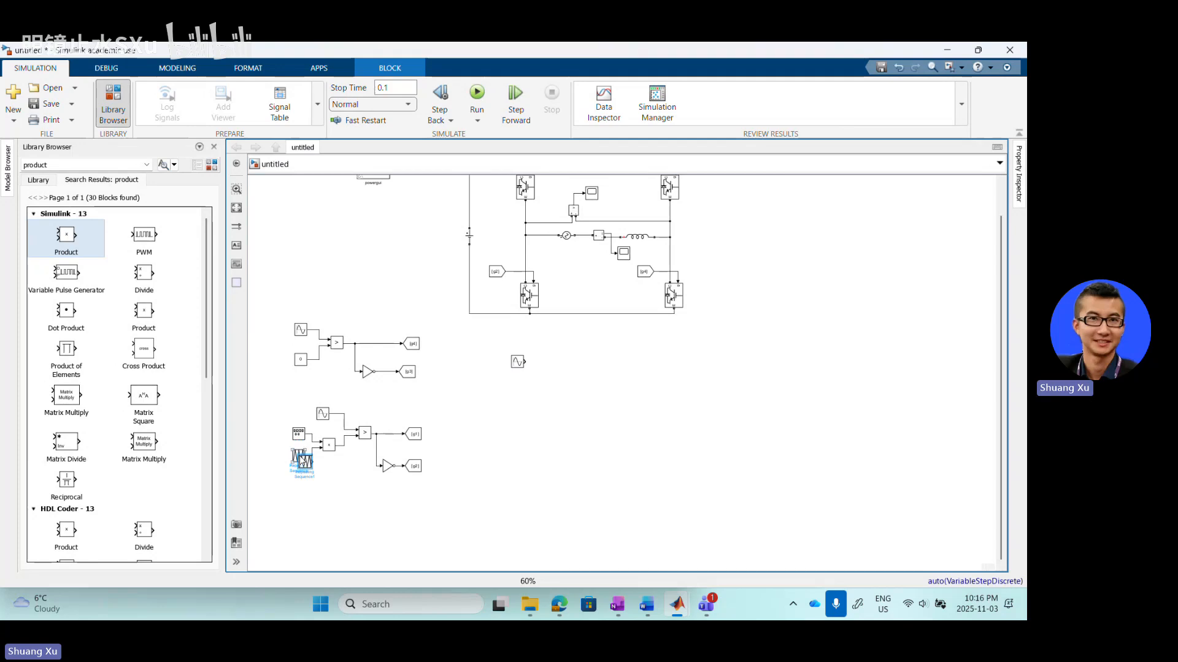
left_click_drag(300, 457, 521, 400)
scroll(521, 399, "up", 5)
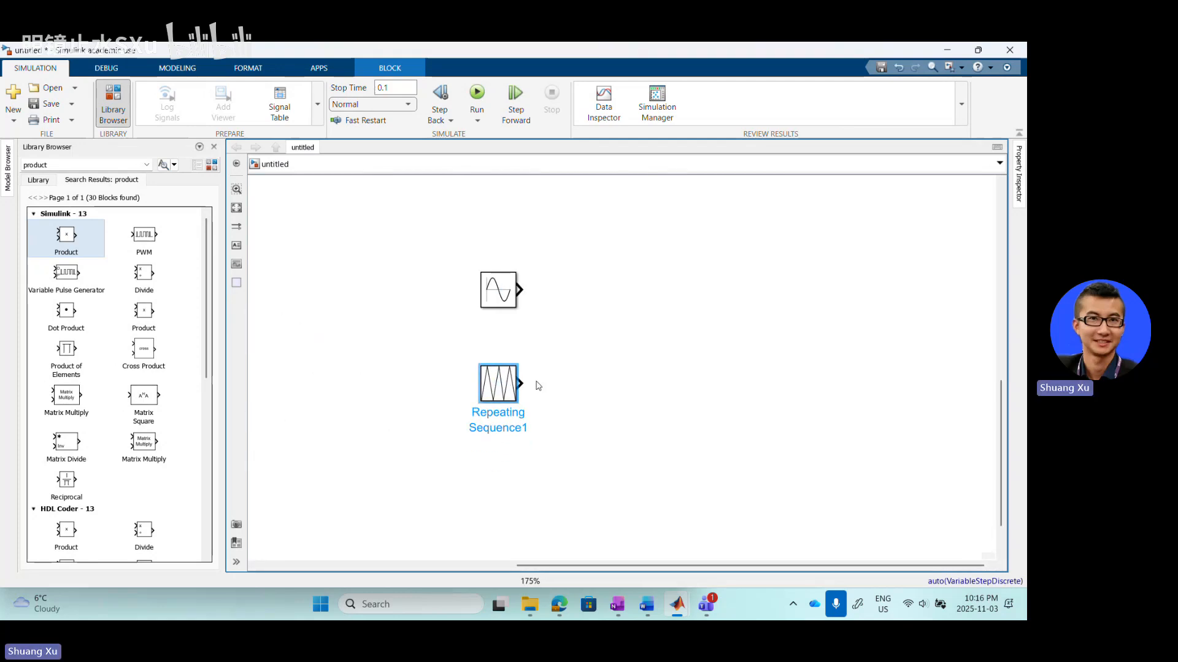
- Set the copied Repeating Sequence block's output values to [1 -1 1] and apply the change
left_click(565, 386)
scroll(550, 381, "down", 2)
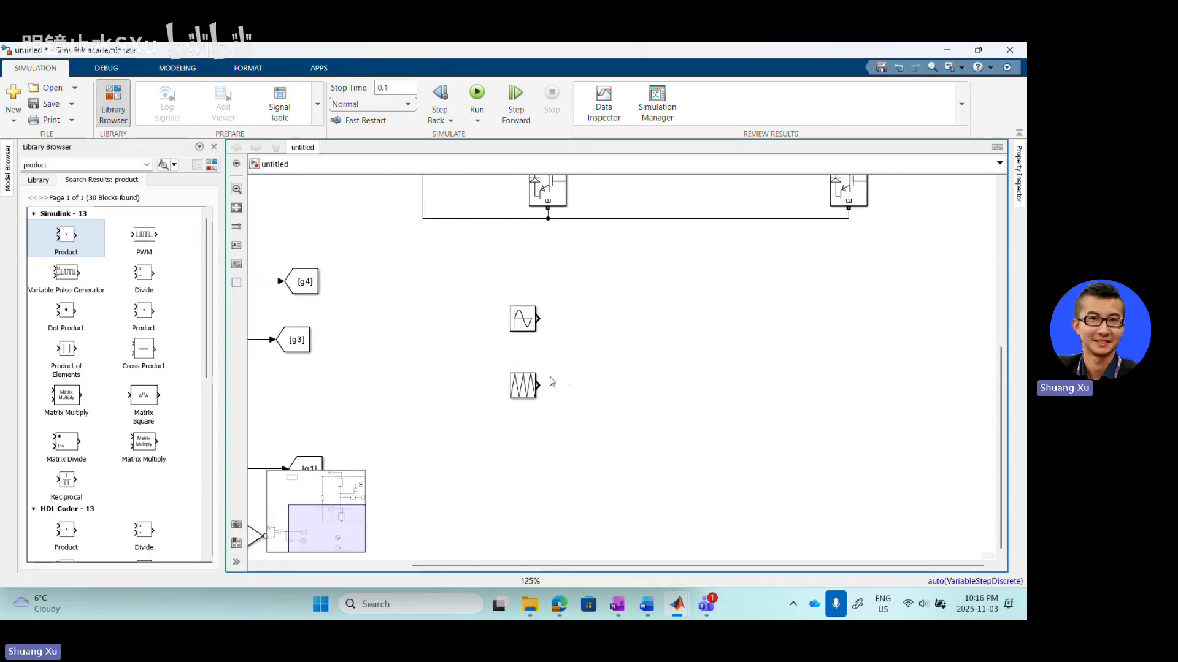
left_click(522, 322)
scroll(521, 334, "down", 4)
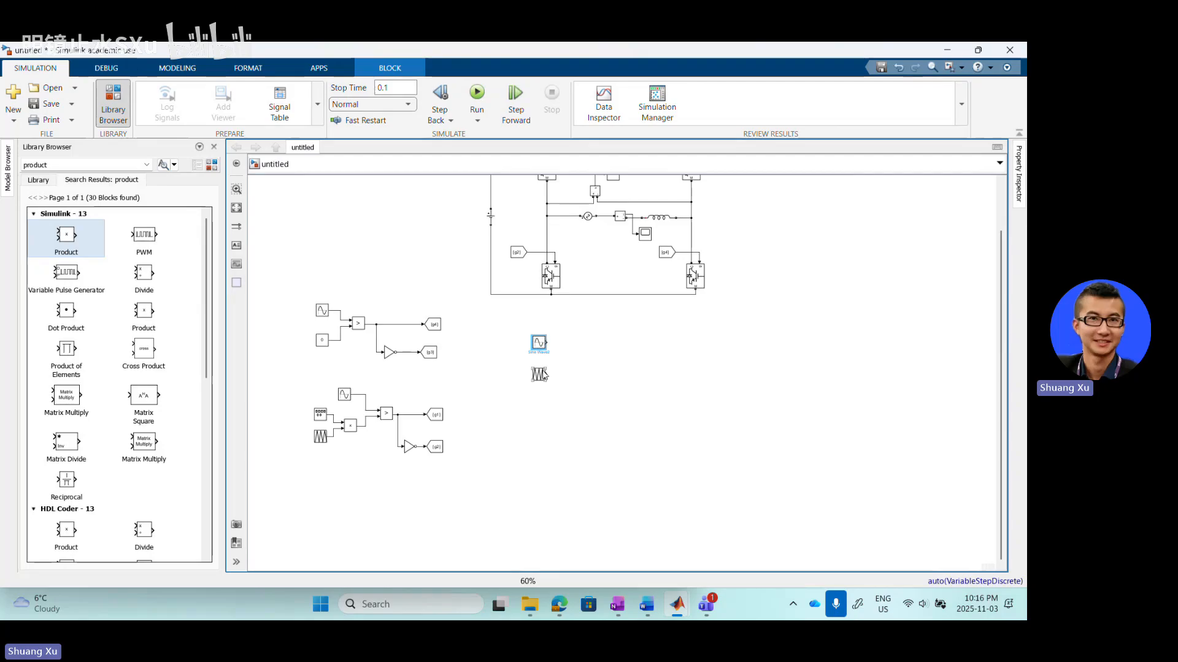
scroll(543, 375, "up", 5)
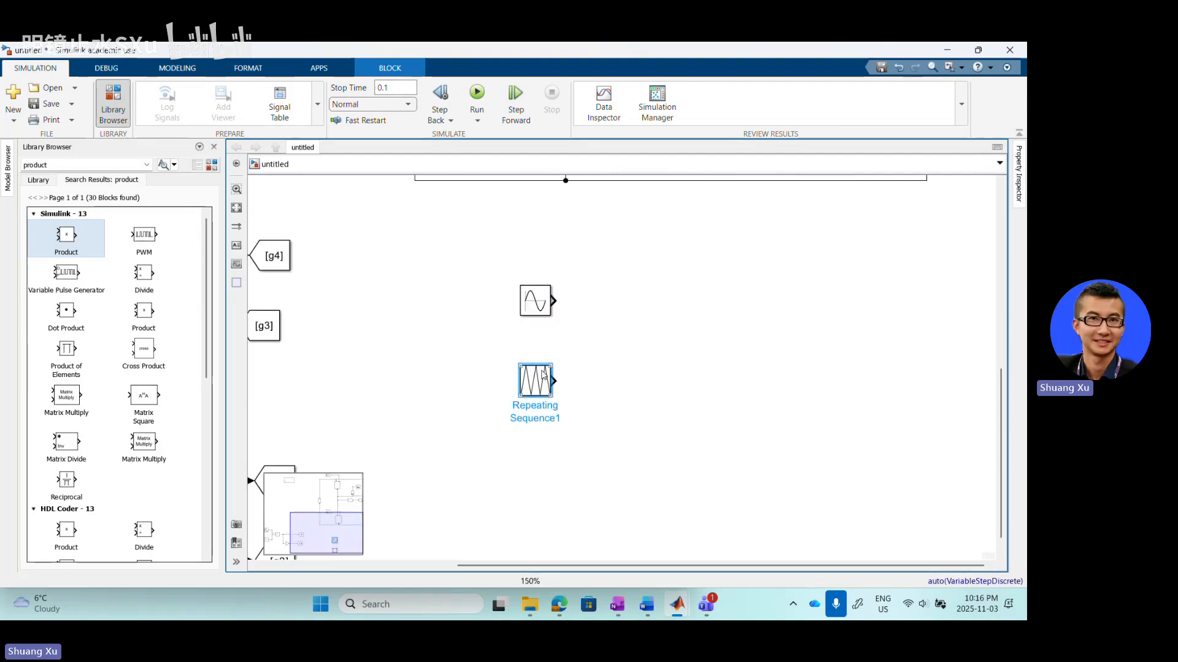
double_click(543, 375)
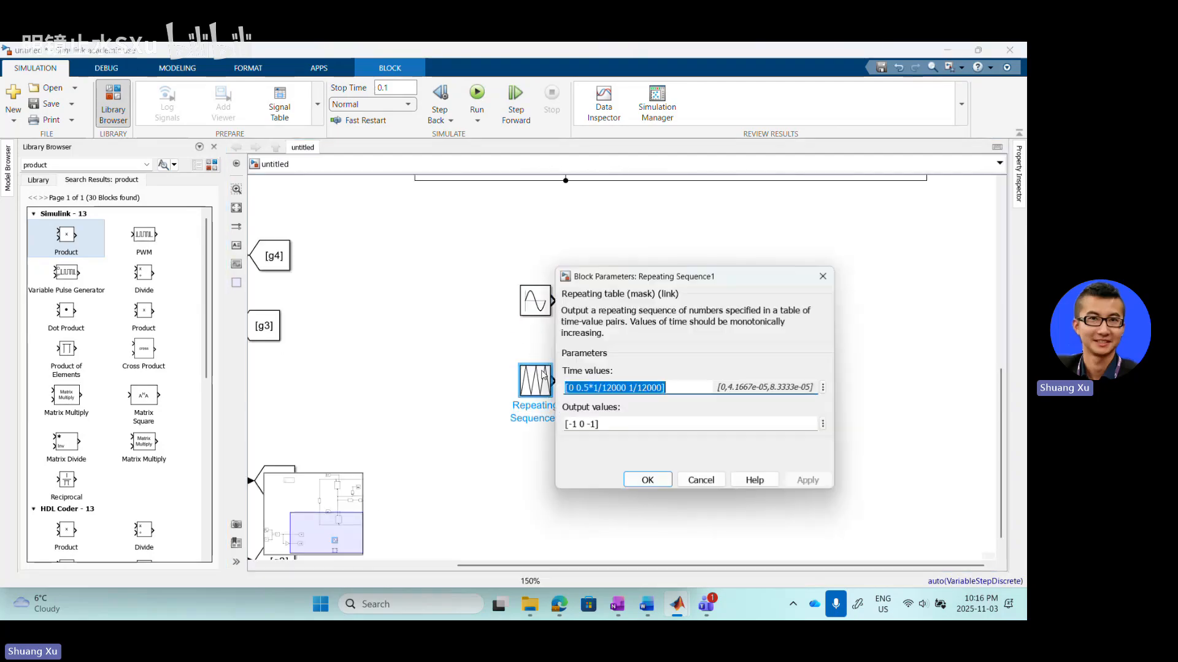
left_click(617, 423)
left_click(596, 425)
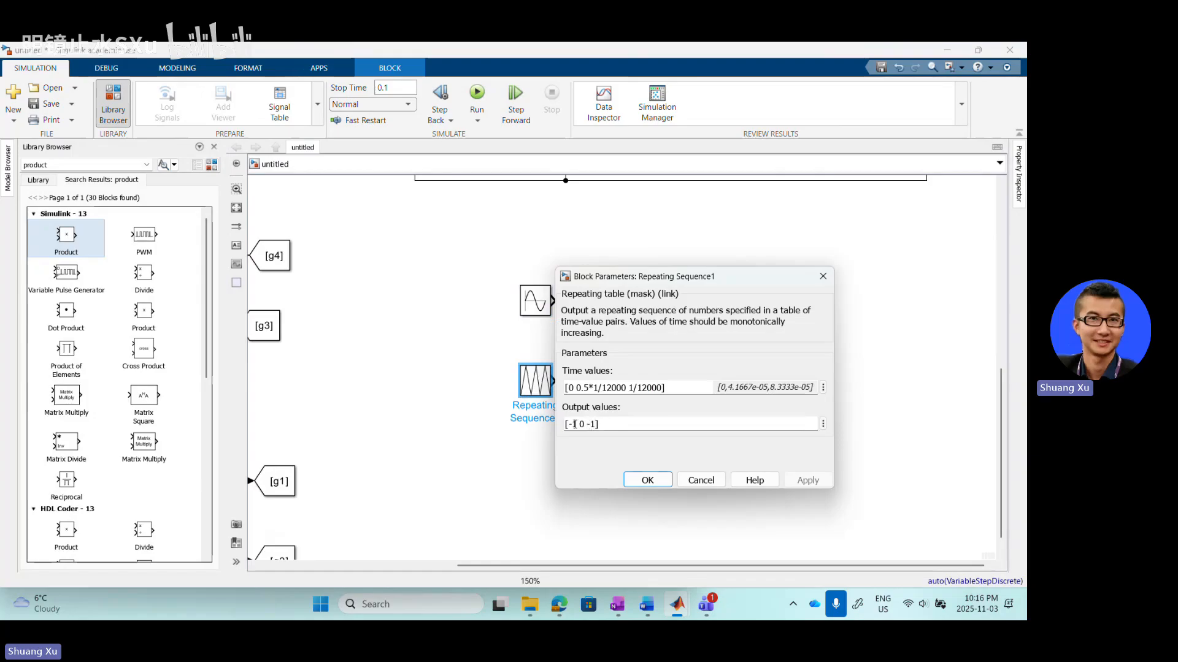
left_click(573, 424)
key("BackSpace")
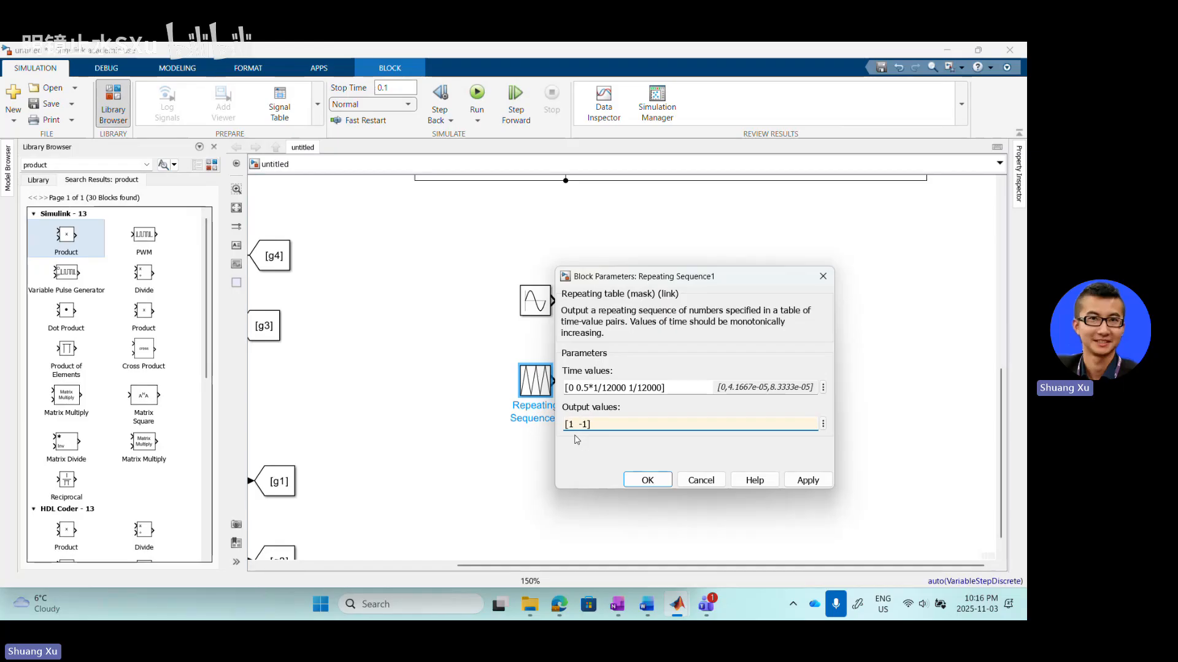
key("BackSpace")
type("-1")
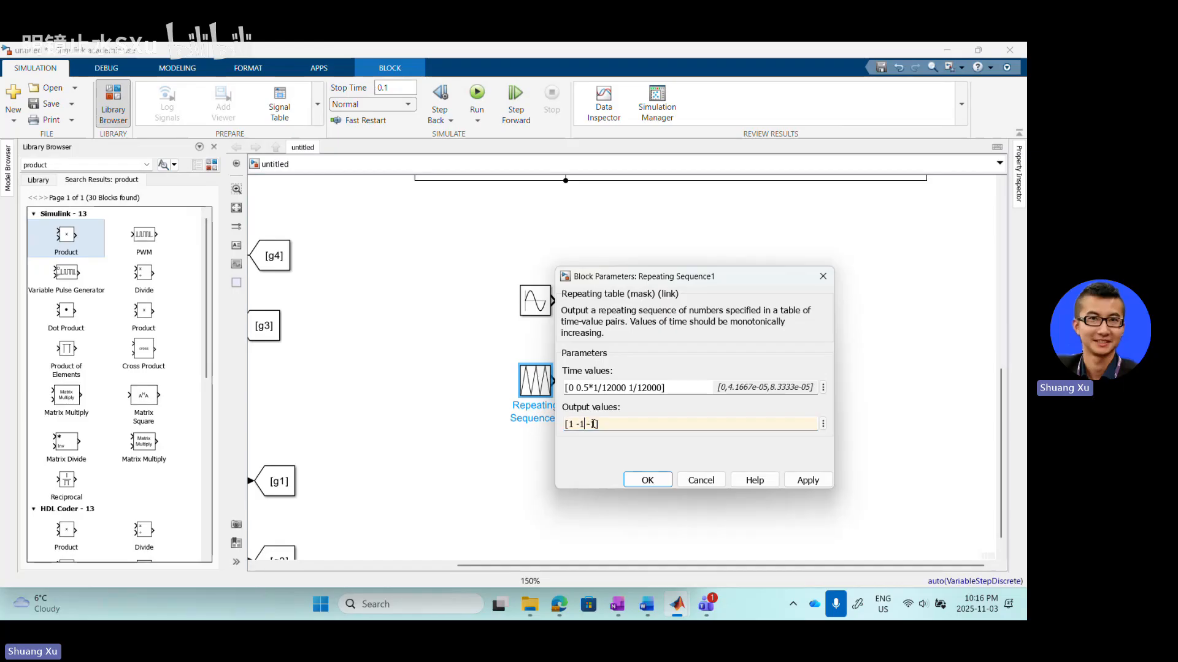
key("Left")
key("BackSpace")
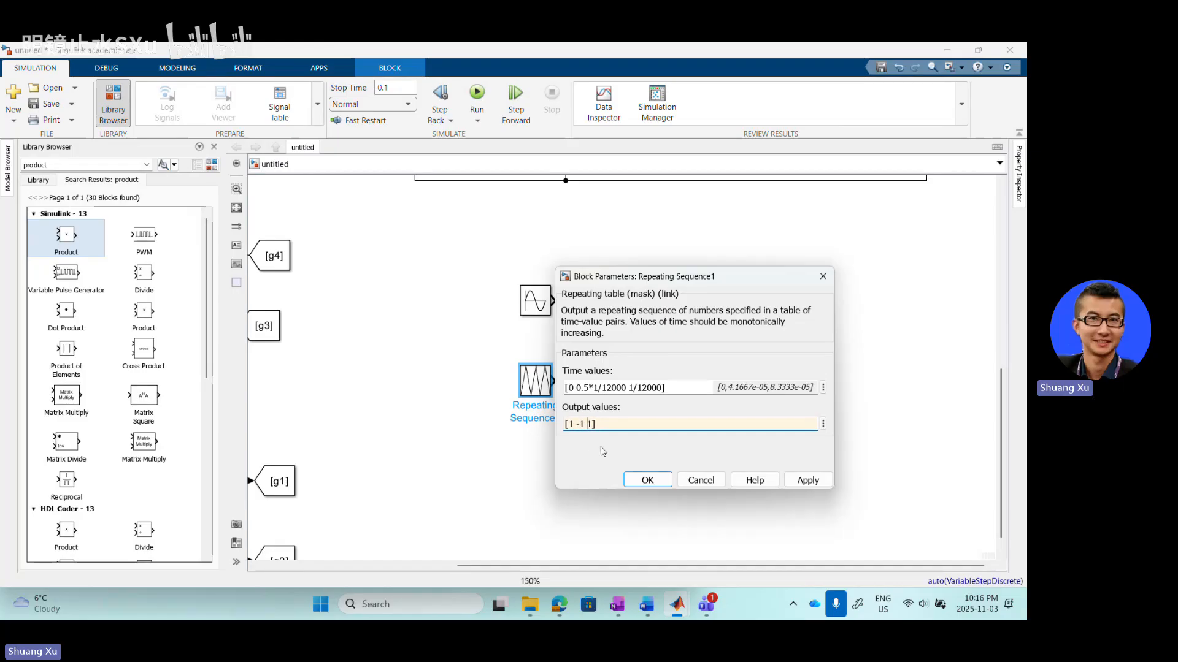
left_click(807, 480)
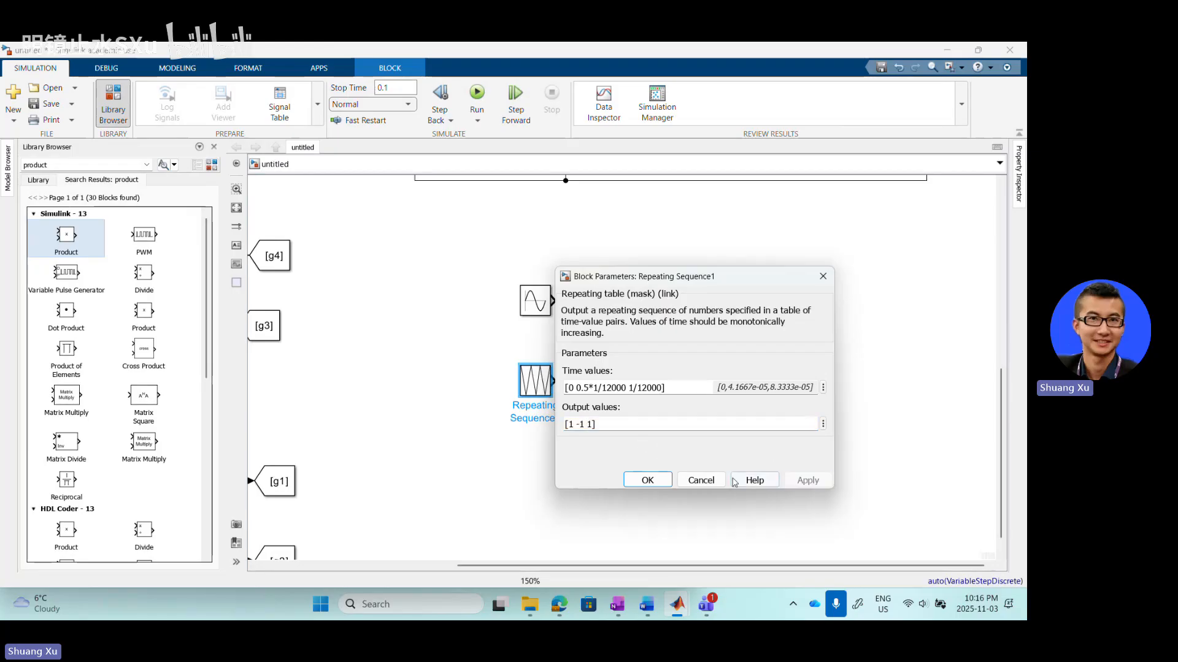
left_click(647, 480)
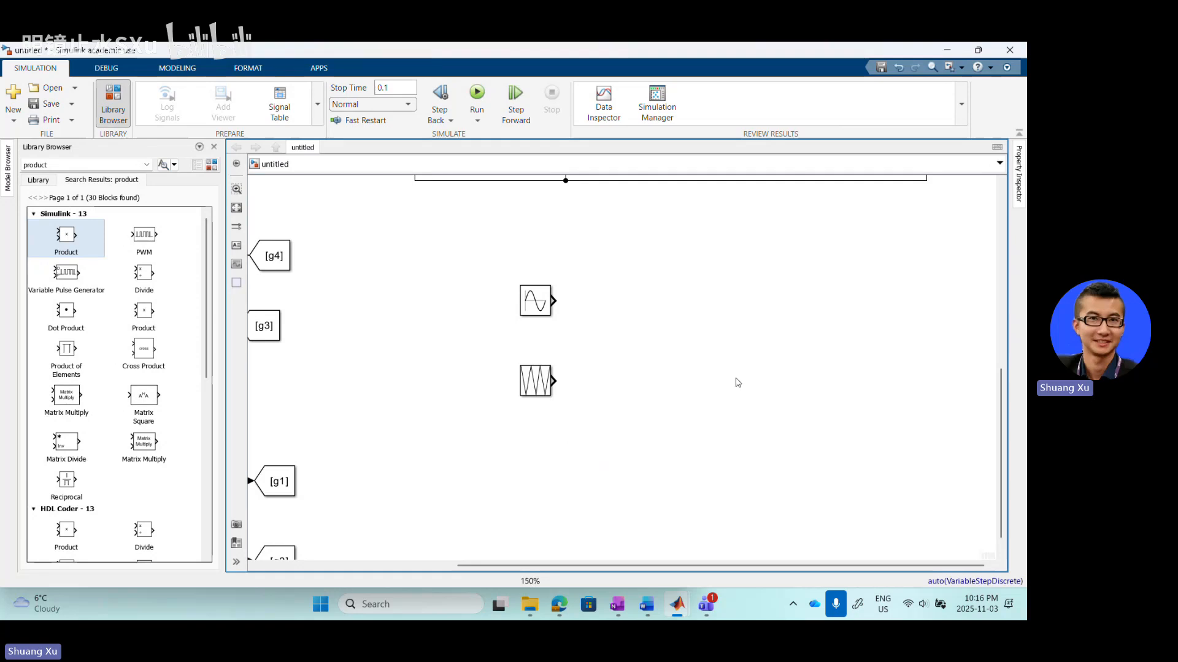
- Copy the greater-than block from the g1/g2 logic beside the new sources and wire the sine wave and Repeating Sequence into its inputs
scroll(738, 384, "down", 2)
scroll(699, 371, "down", 5)
scroll(502, 407, "up", 2)
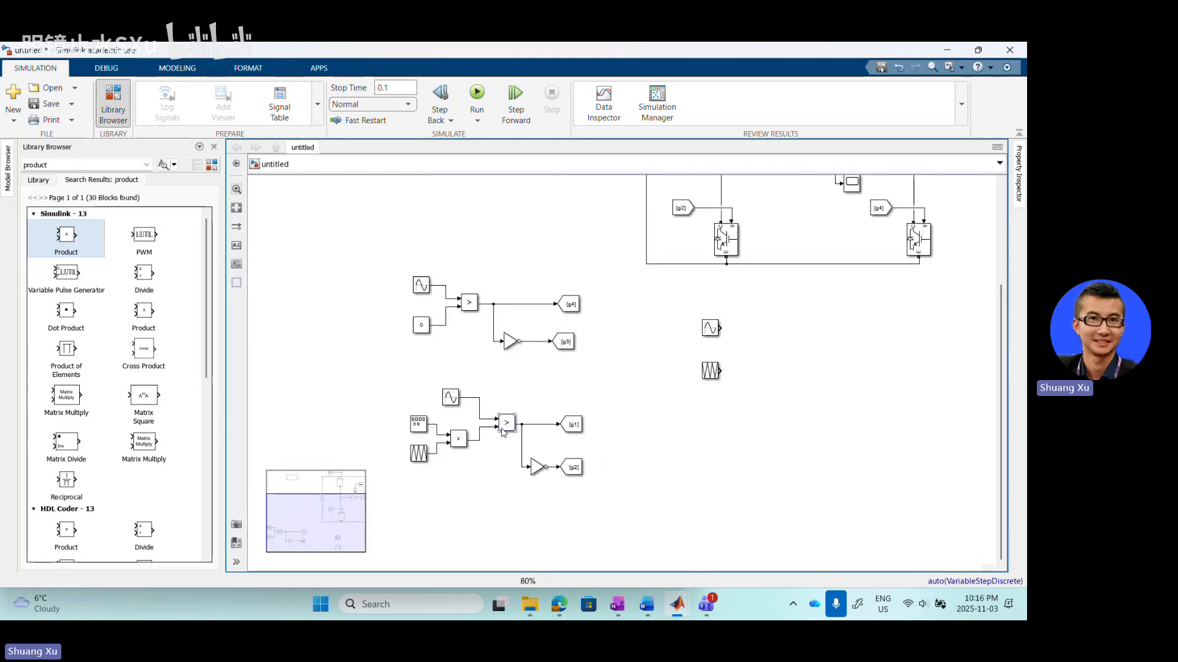
left_click(505, 426)
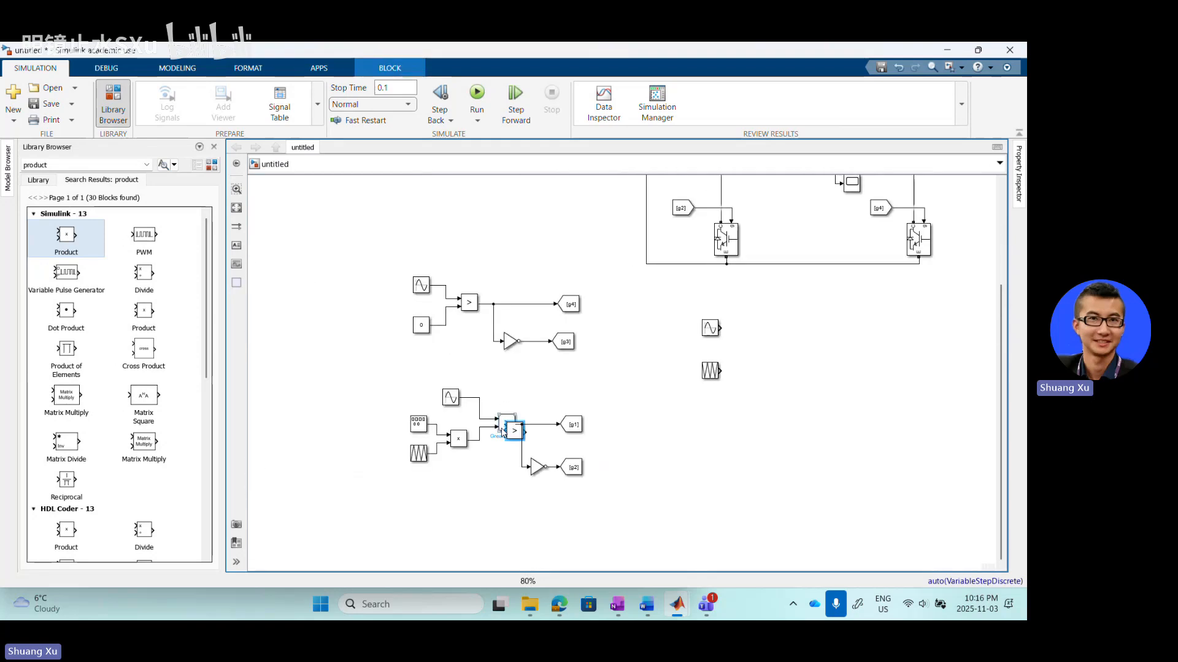
left_click_drag(516, 432, 723, 370)
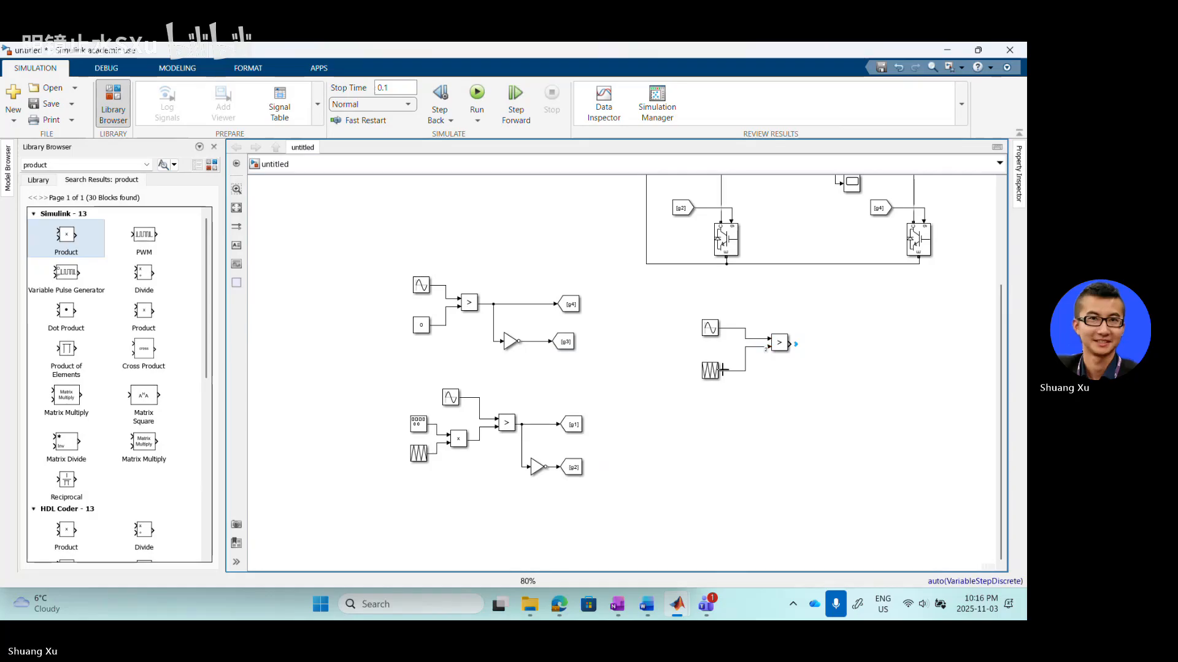
- Delete the signal lines feeding the g3, g4, g1 and g2 Goto tags in the two old gate logic groups
scroll(737, 373, "down", 3)
scroll(736, 373, "up", 2)
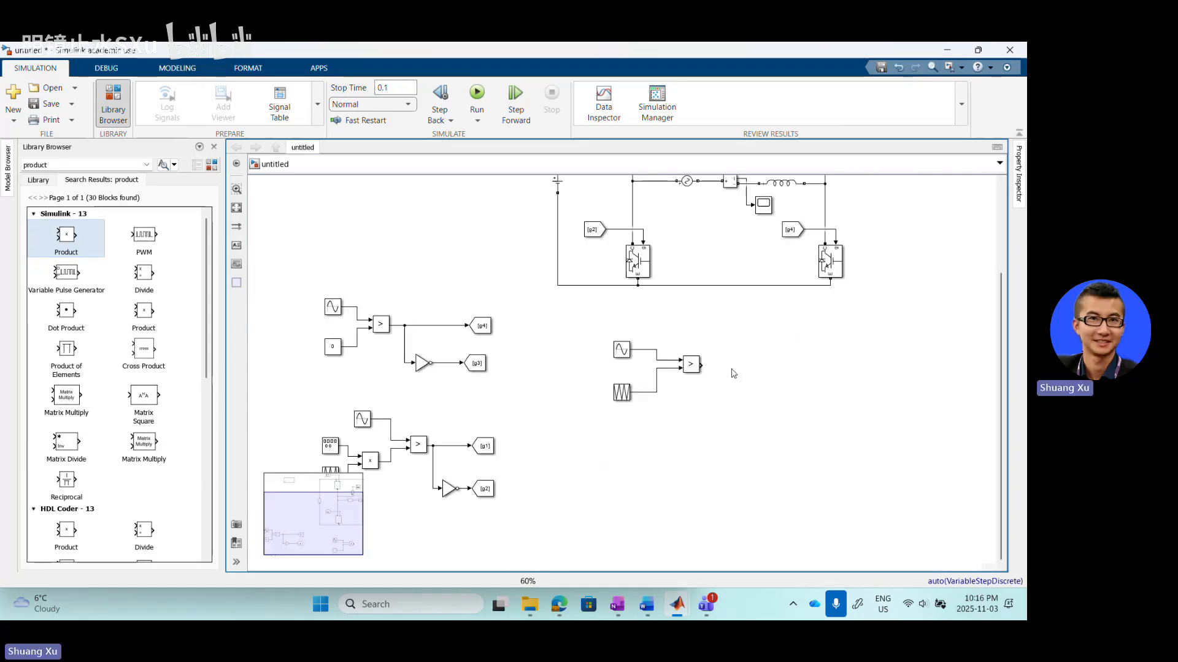
scroll(555, 344, "down", 2)
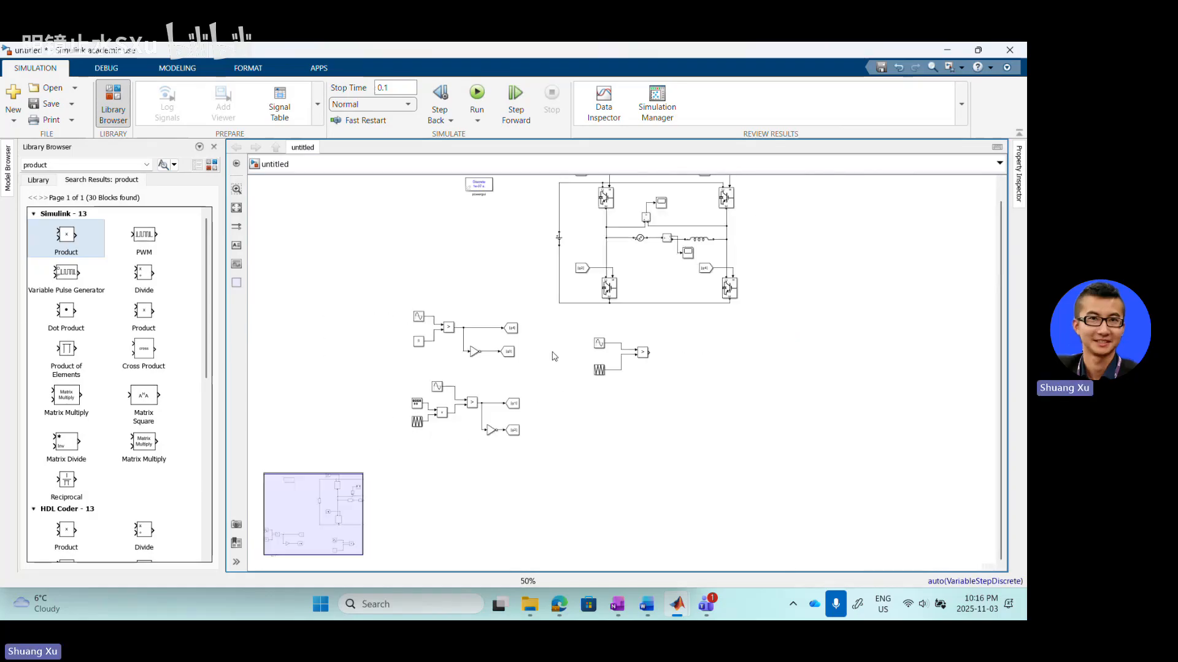
scroll(534, 401, "up", 2)
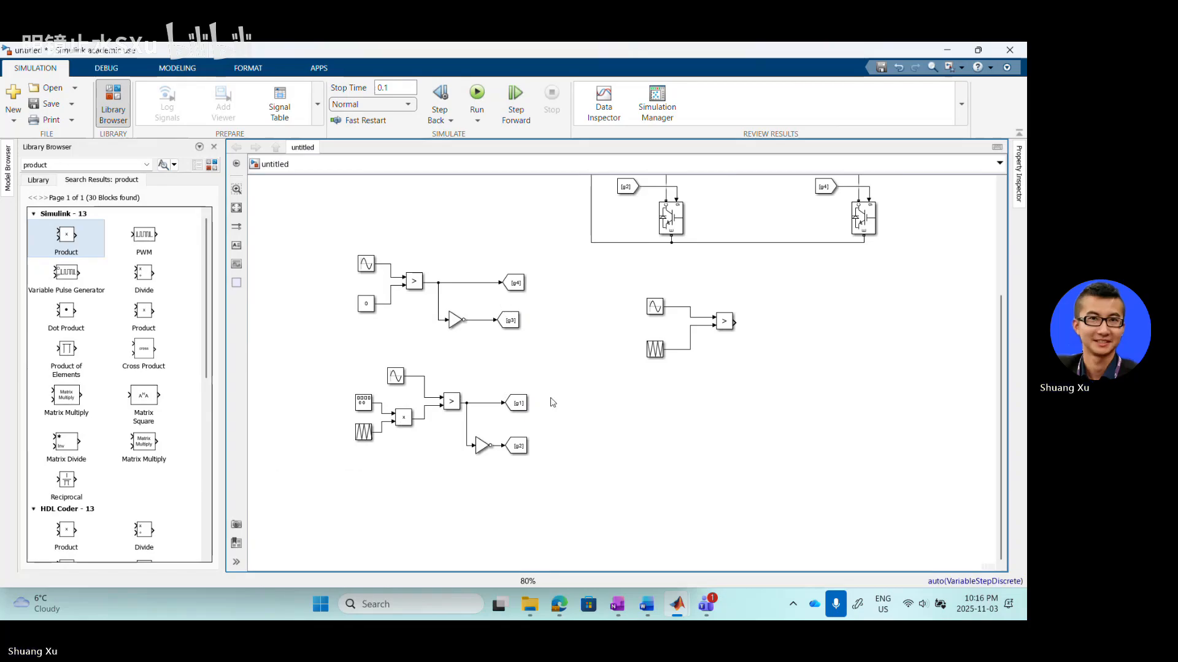
left_click(488, 320)
key("Delete")
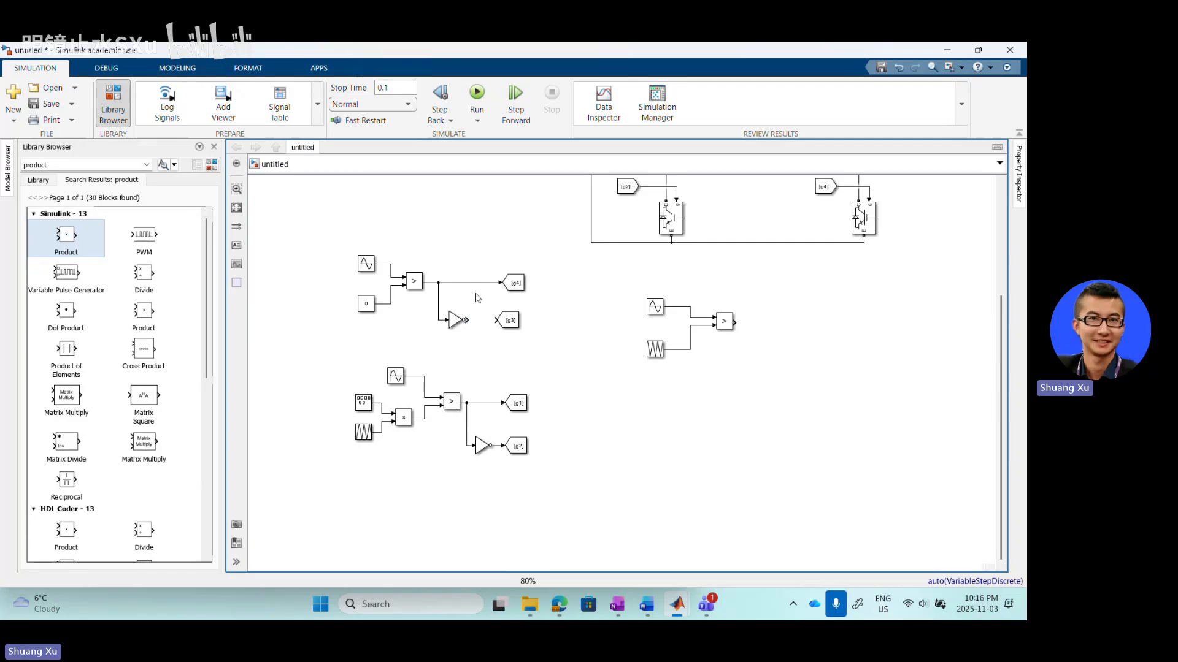
left_click(479, 283)
key("Delete")
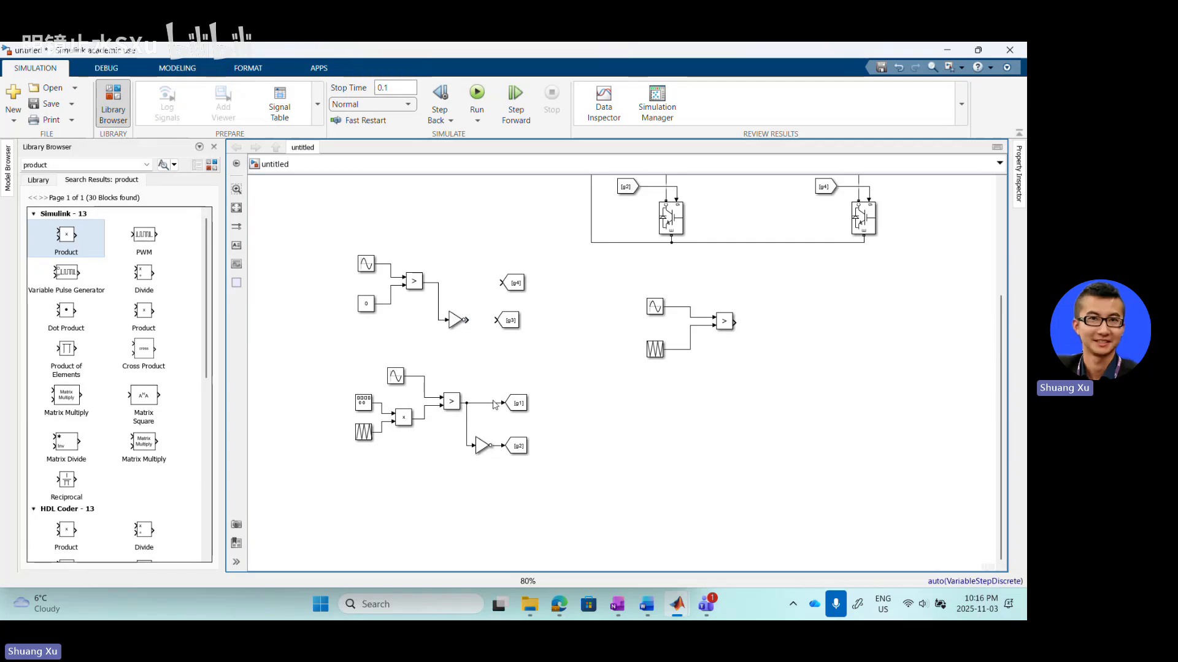
left_click(496, 403)
key("Delete")
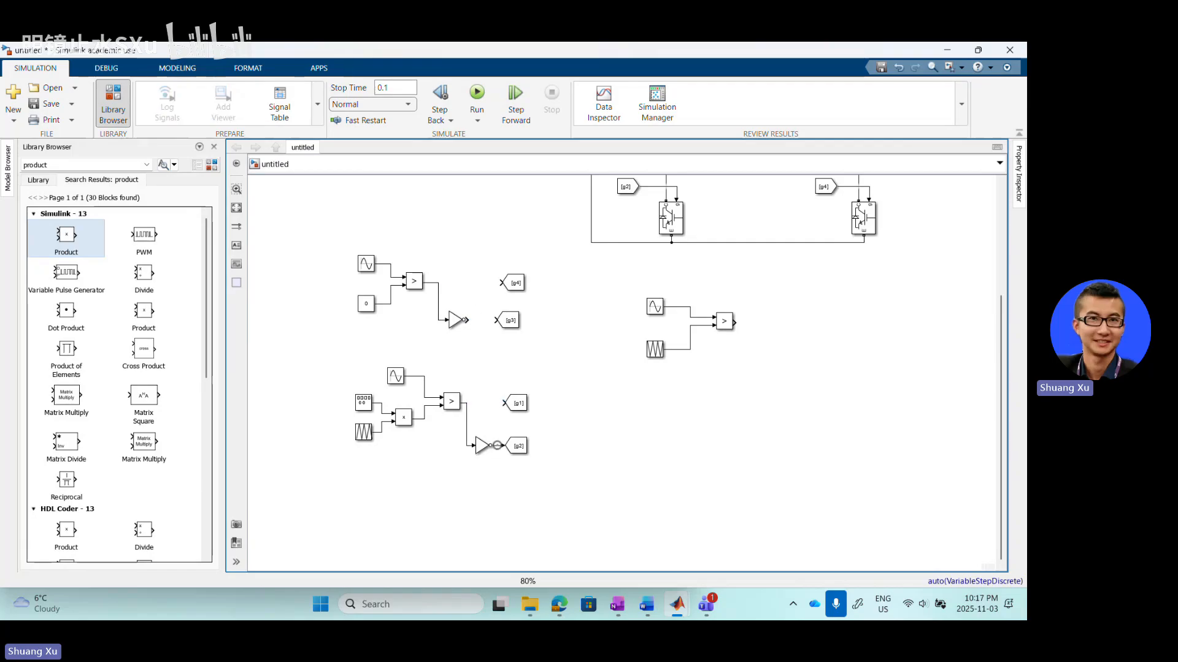
left_click(498, 446)
key("Delete")
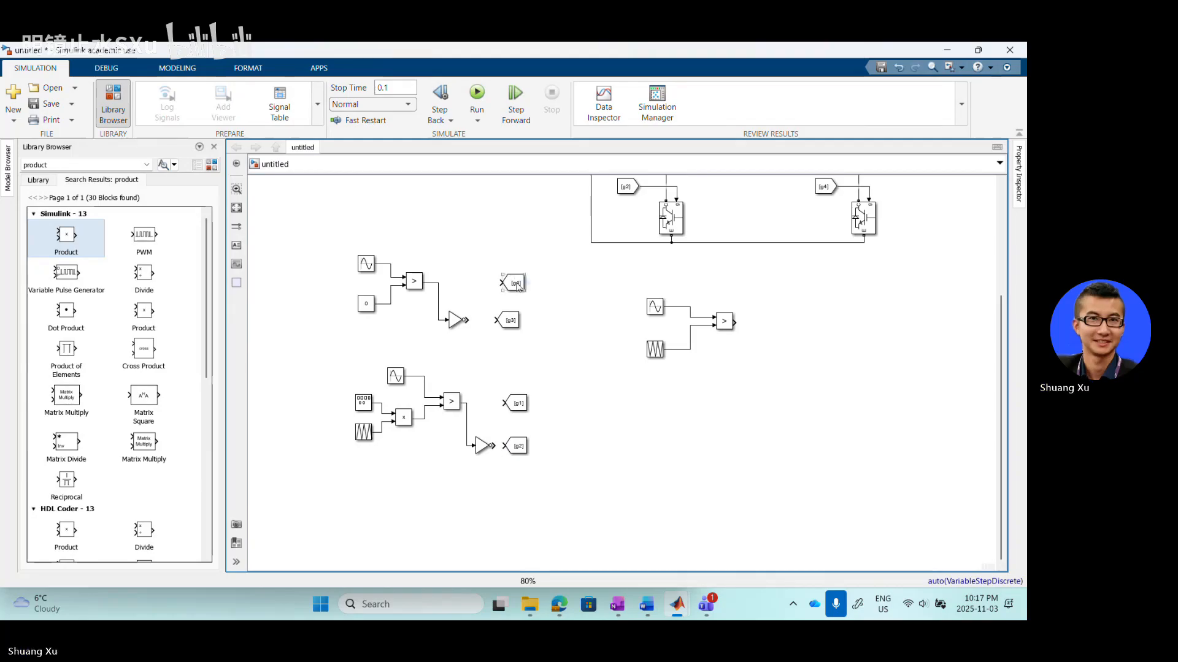
- Move the g1, g4, g2 and g3 Goto tags into a column in that order beside the new comparator
left_click(526, 406)
left_click_drag(526, 408, 811, 286)
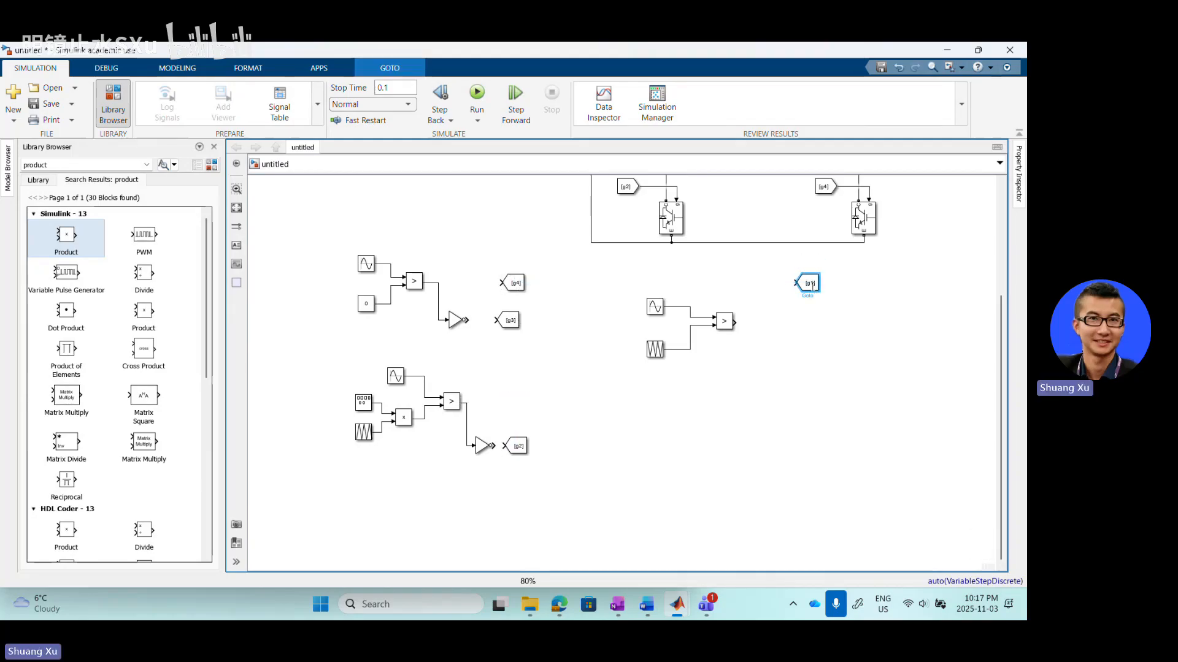
left_click_drag(774, 325, 819, 327)
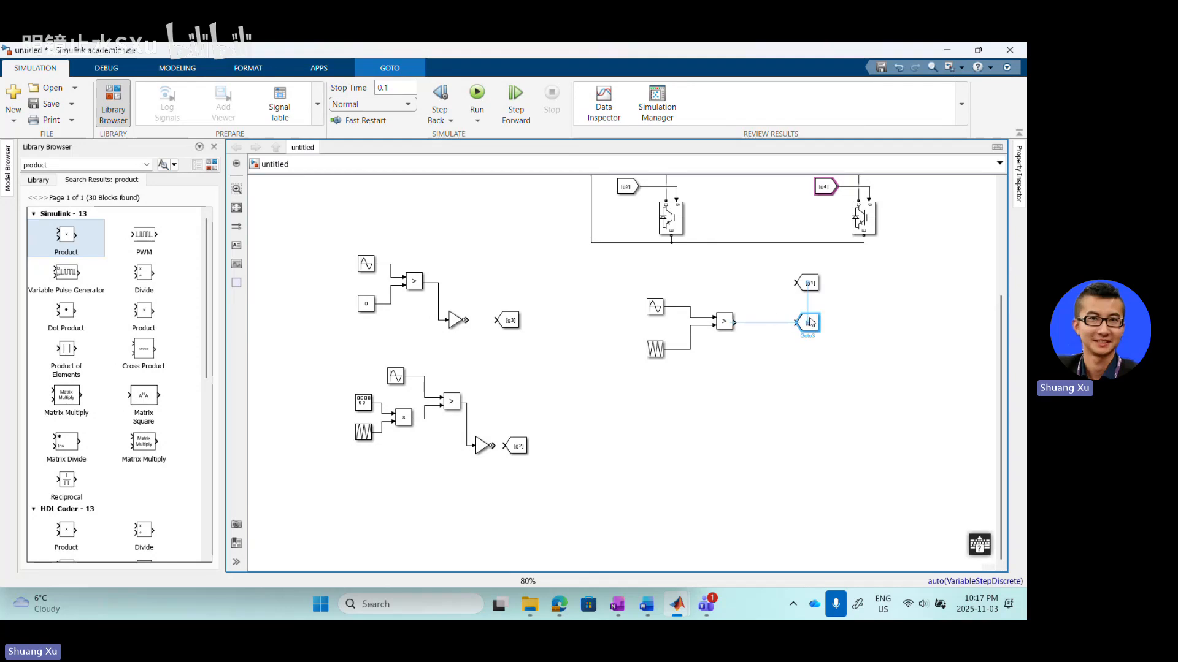
left_click(518, 453)
left_click_drag(518, 453, 810, 378)
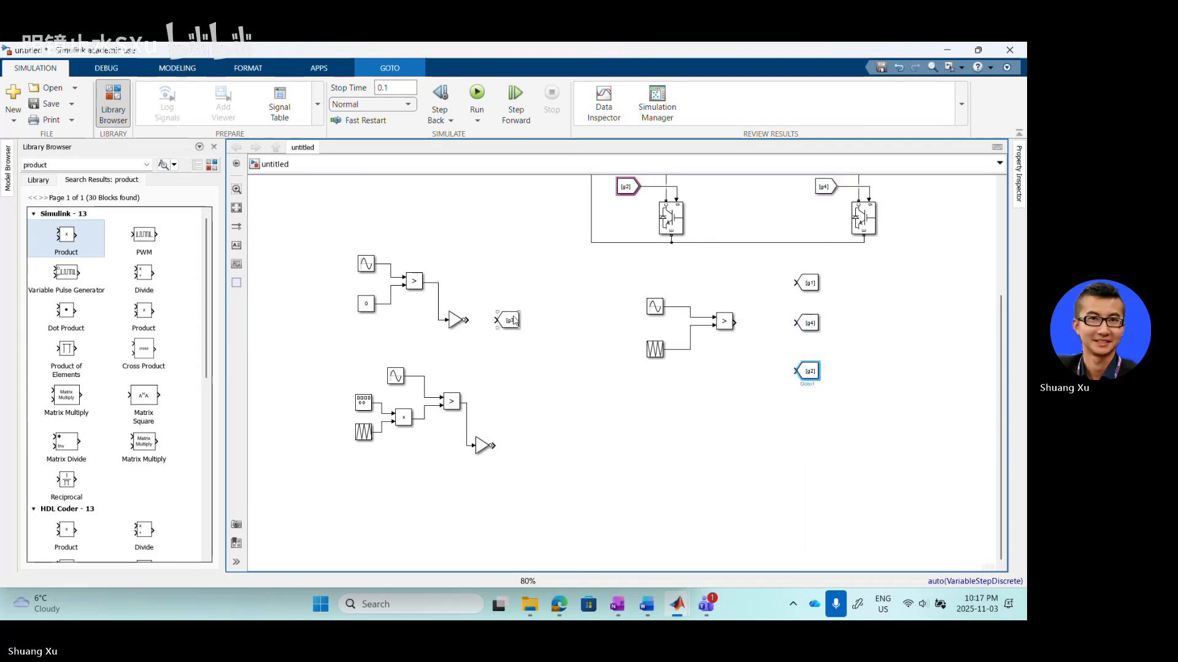
left_click_drag(509, 320, 811, 419)
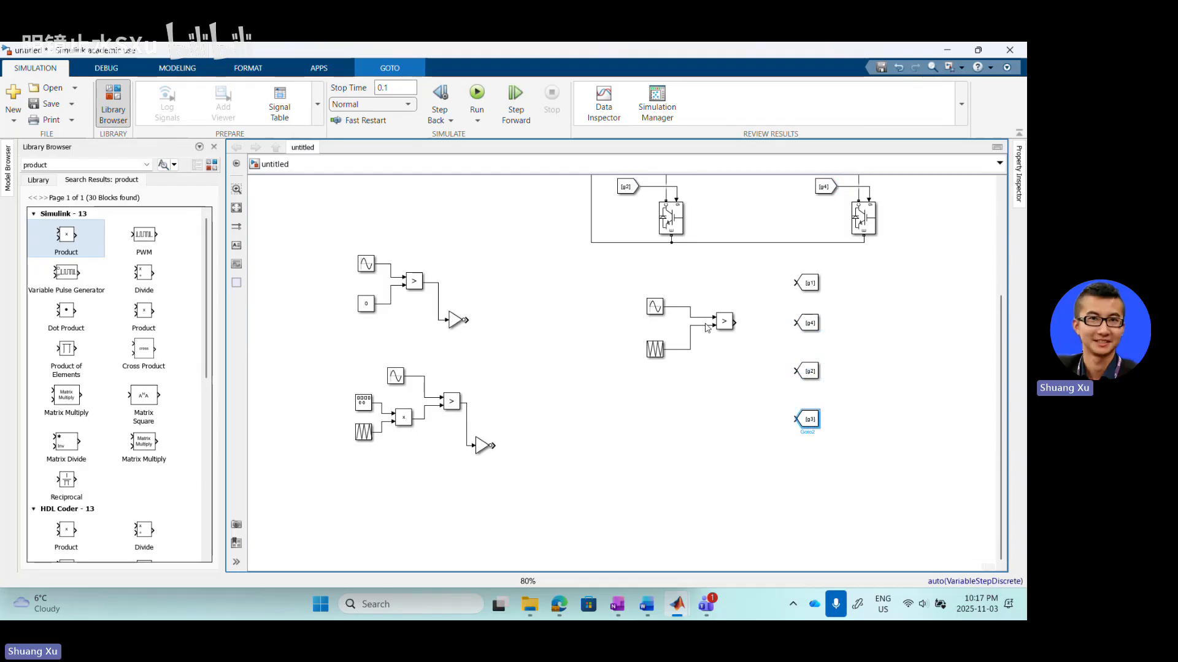
- Shift the new source and comparator group away from the Goto tags and connect the comparator output to g1 and g4
left_click_drag(618, 285, 741, 388)
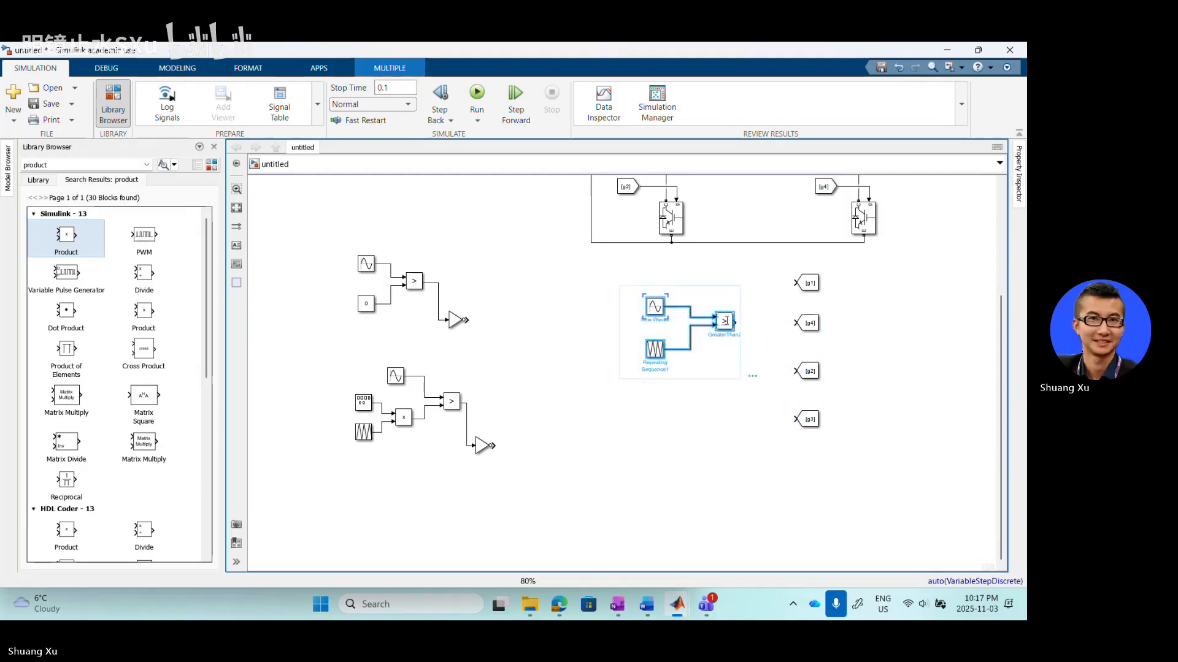
left_click_drag(697, 320, 694, 321)
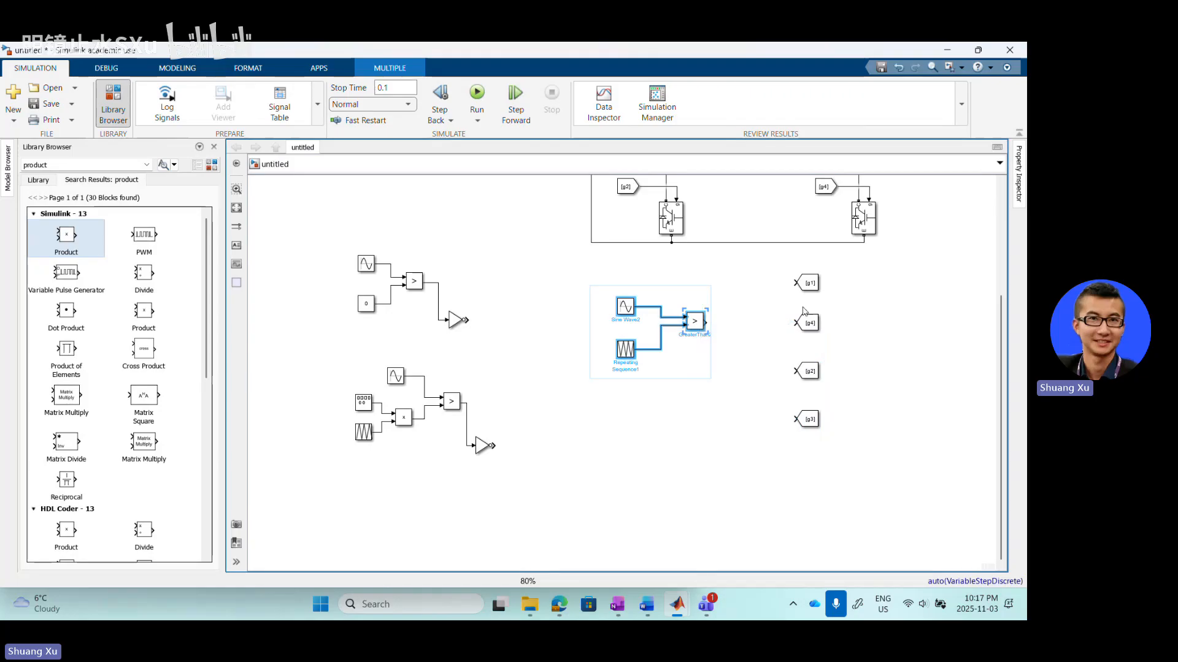
left_click_drag(795, 283, 705, 320)
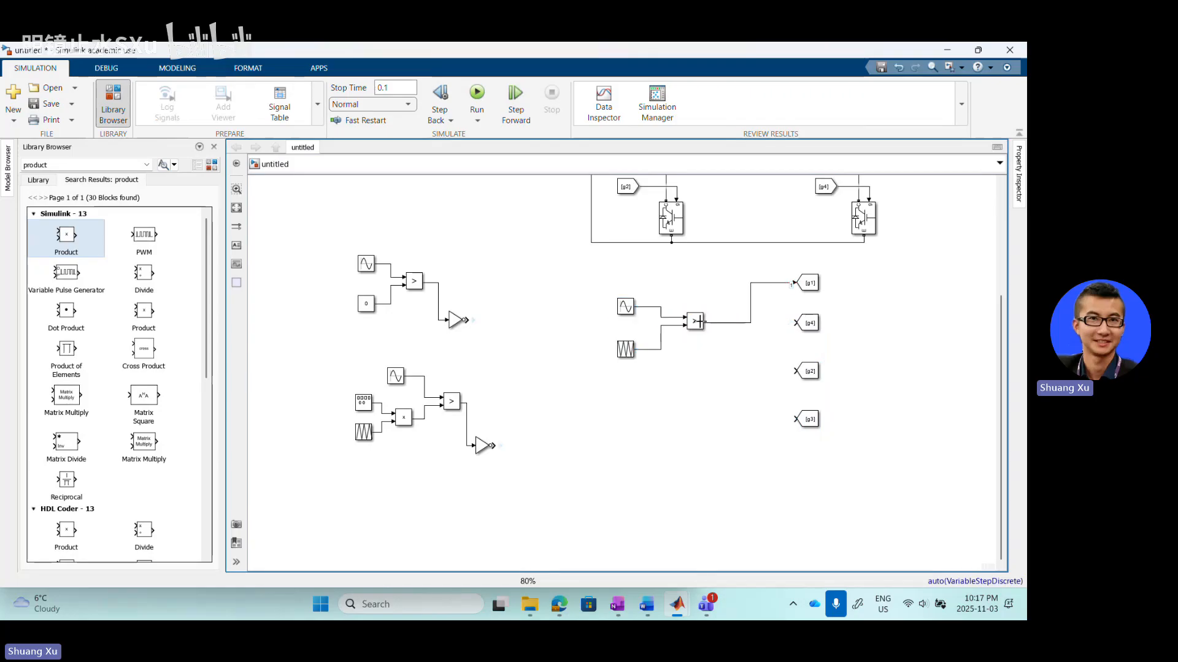
left_click_drag(795, 324, 750, 323)
- Place a copy of the NOT block before the g2 tag and wire the comparator output through it to g2 and g3
left_click(478, 453)
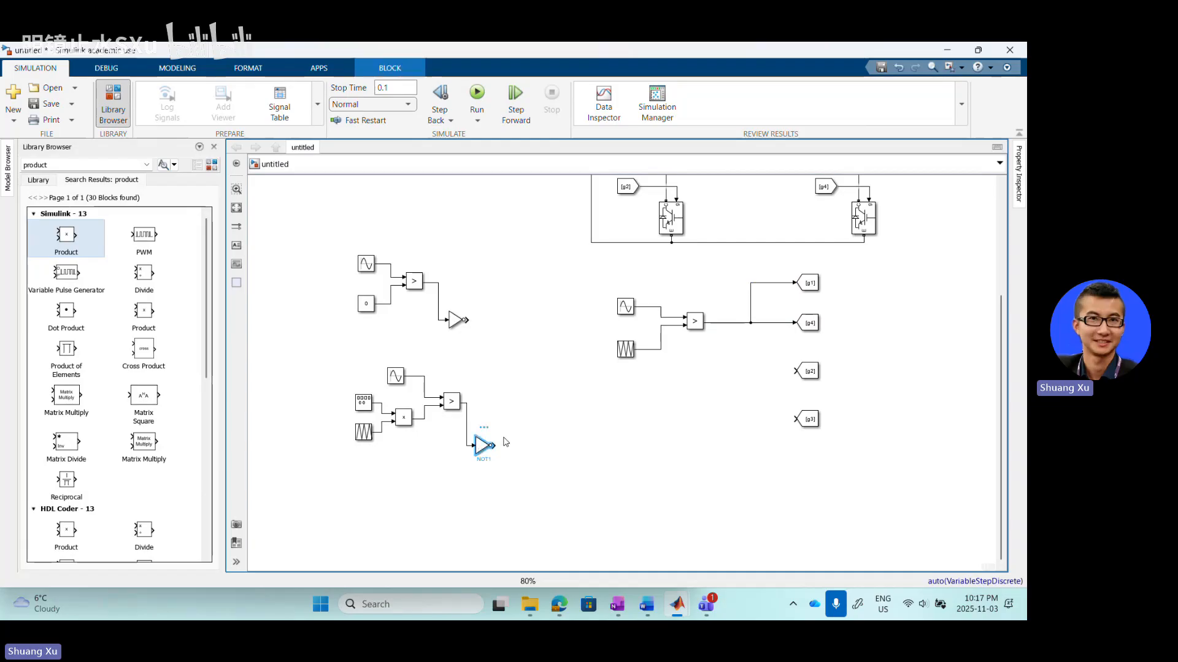
key("ctrl+c")
key("ctrl+v")
left_click_drag(490, 455, 795, 371)
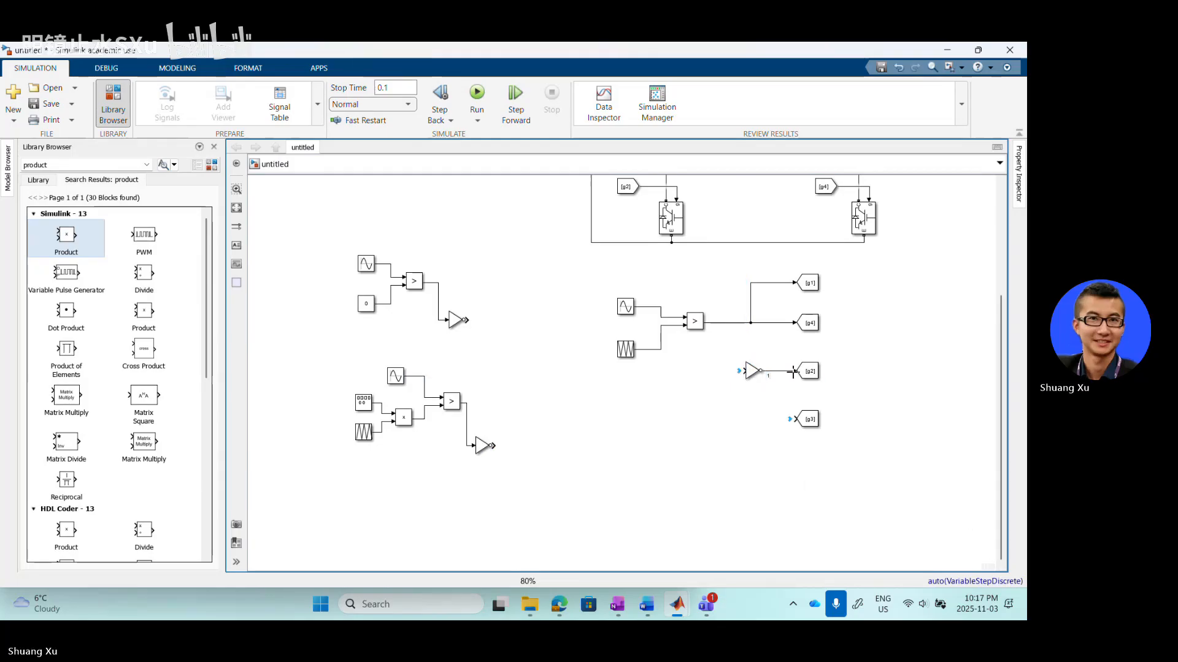
left_click_drag(799, 422, 716, 322)
left_click(750, 370)
- Run the simulation and zoom into the pulses of the bridge output voltage in its scope
scroll(591, 414, "down", 2)
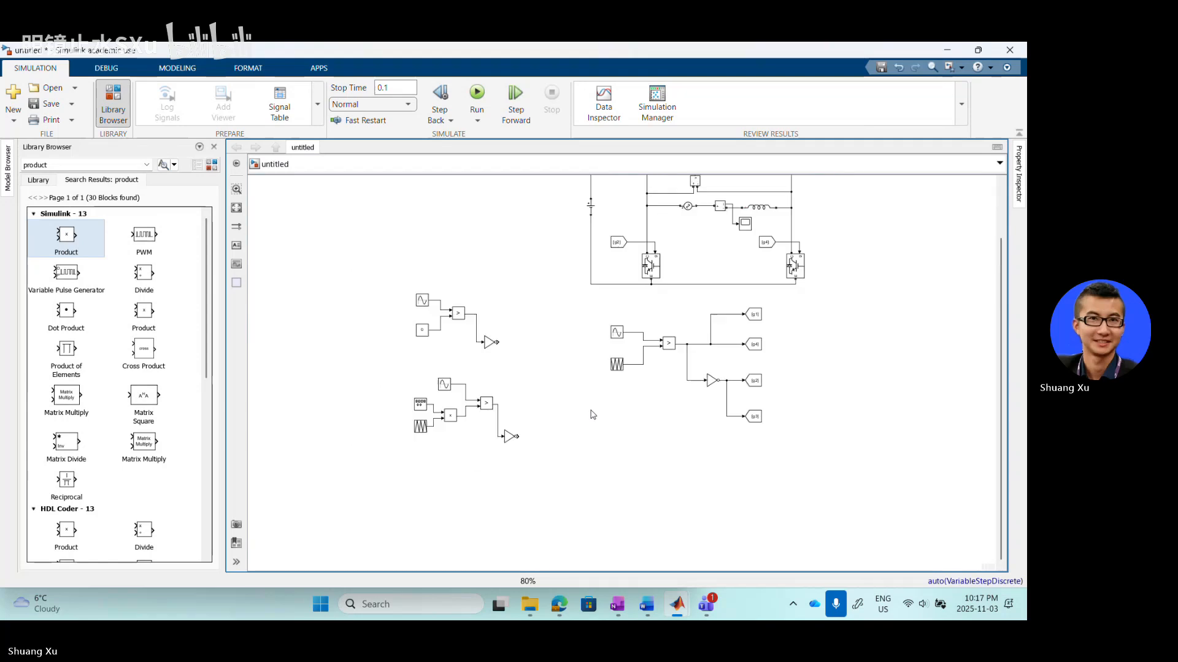
scroll(591, 415, "down", 3)
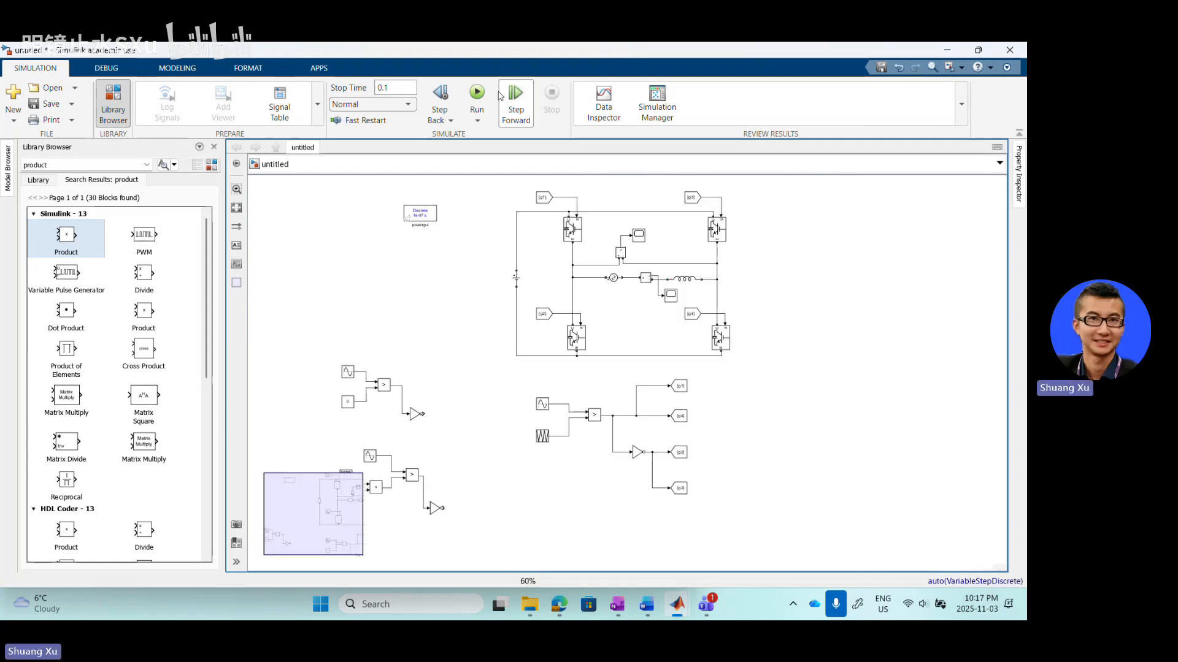
left_click(477, 93)
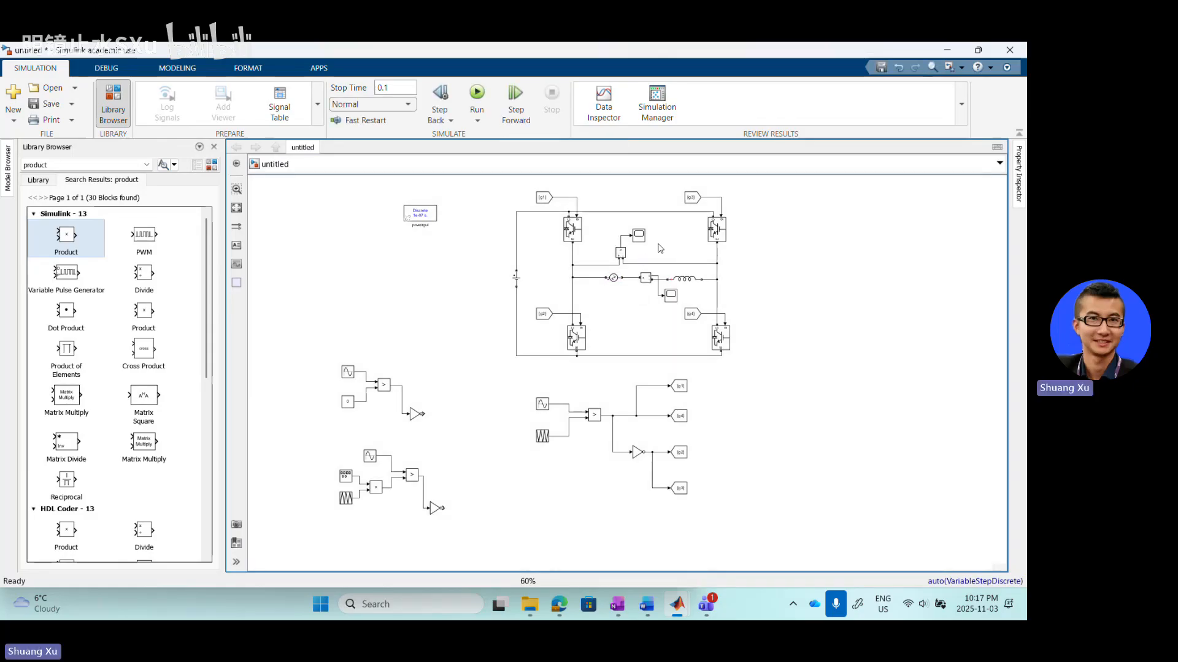
double_click(638, 235)
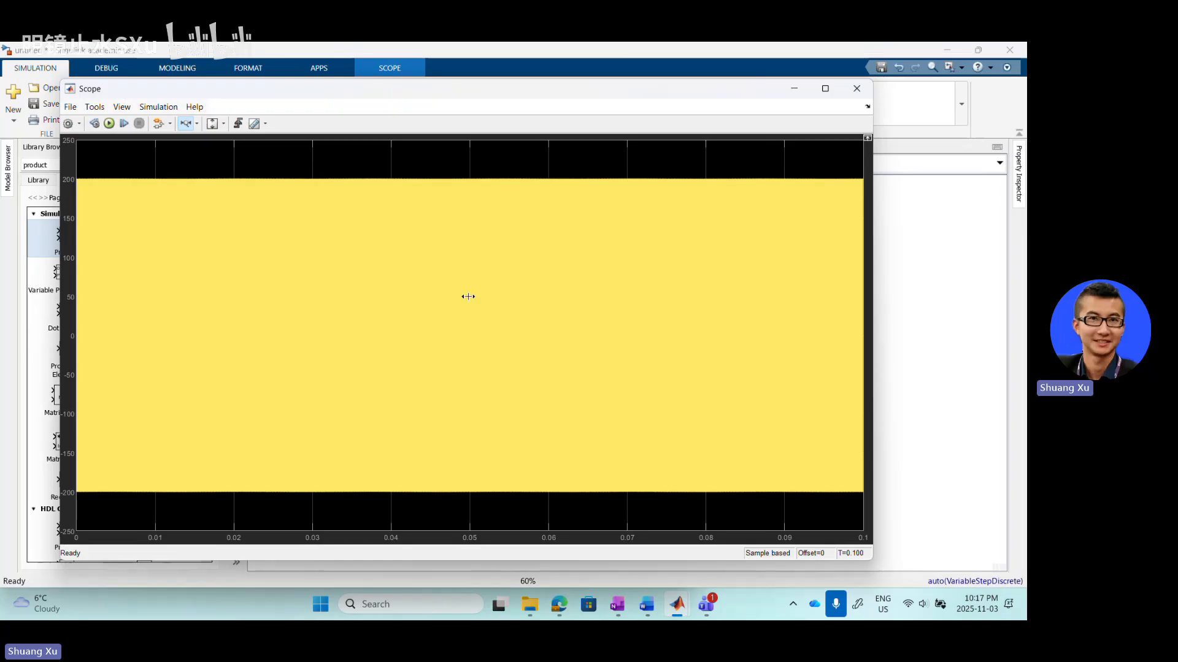
left_click(422, 290)
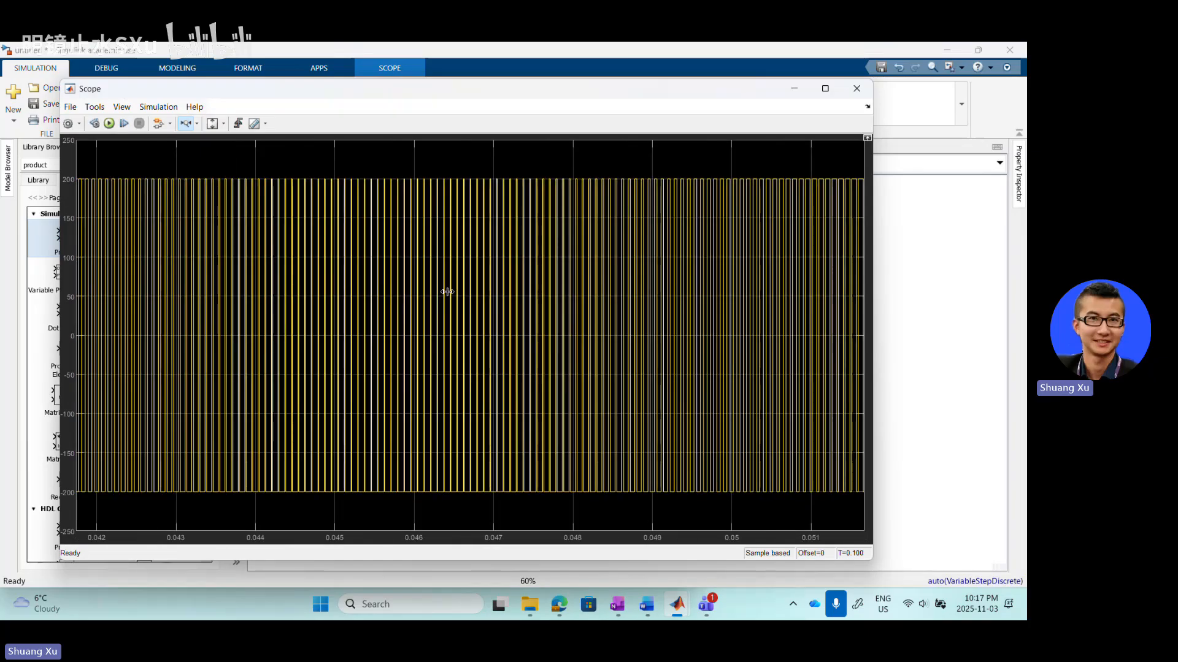
left_click(444, 289)
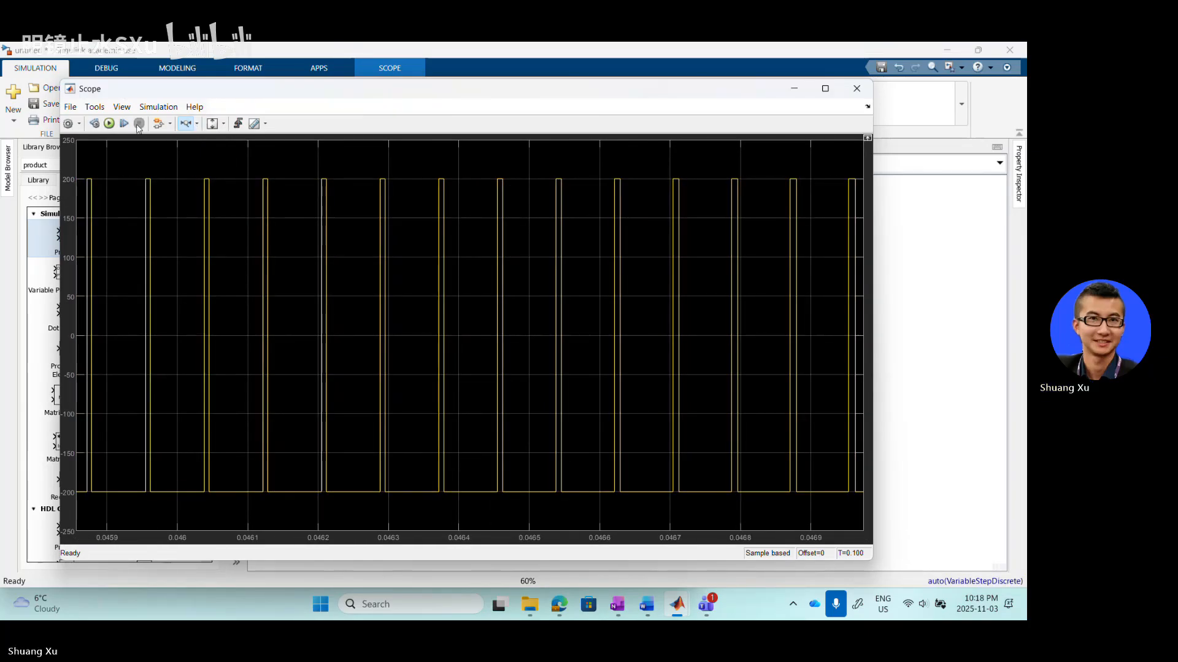
- Close the voltage scope and set the new Repeating Sequence carrier's time values to [0 0.5*1/1000 1/1000]
left_click(857, 89)
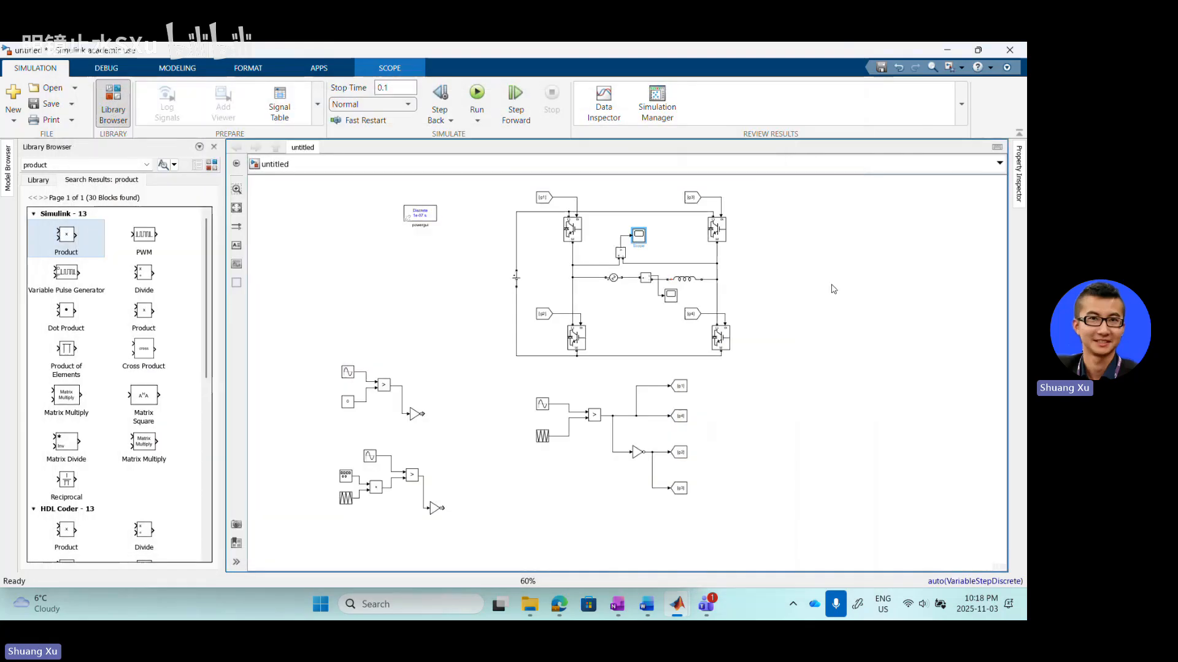
scroll(564, 438, "up", 5)
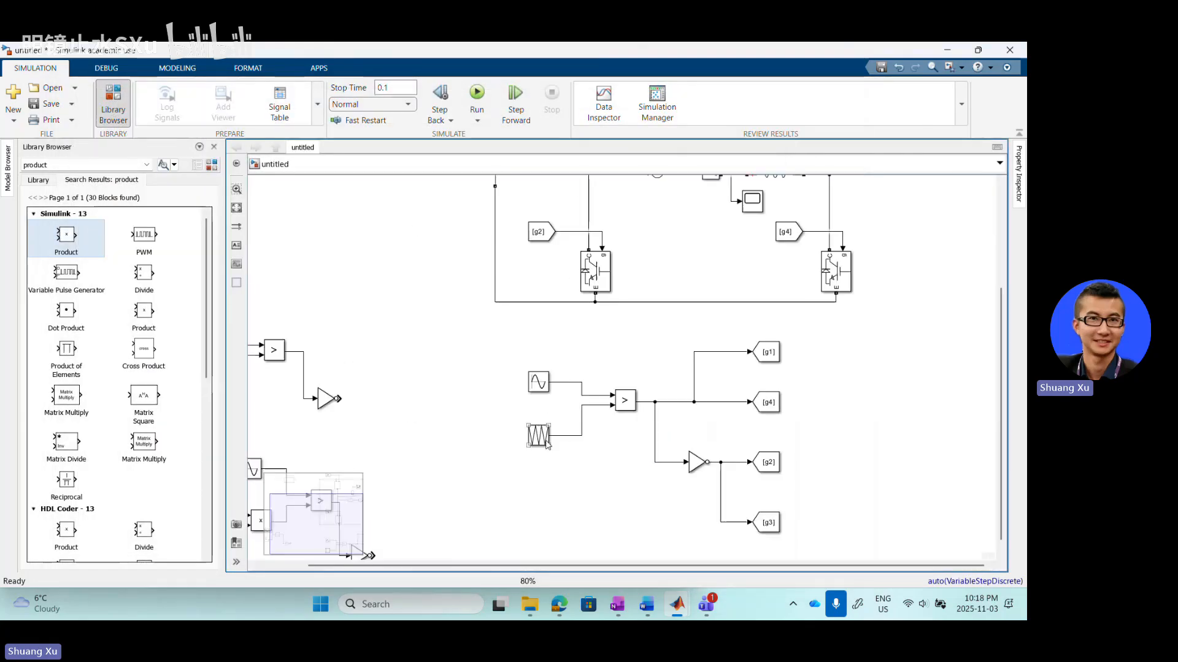
double_click(538, 435)
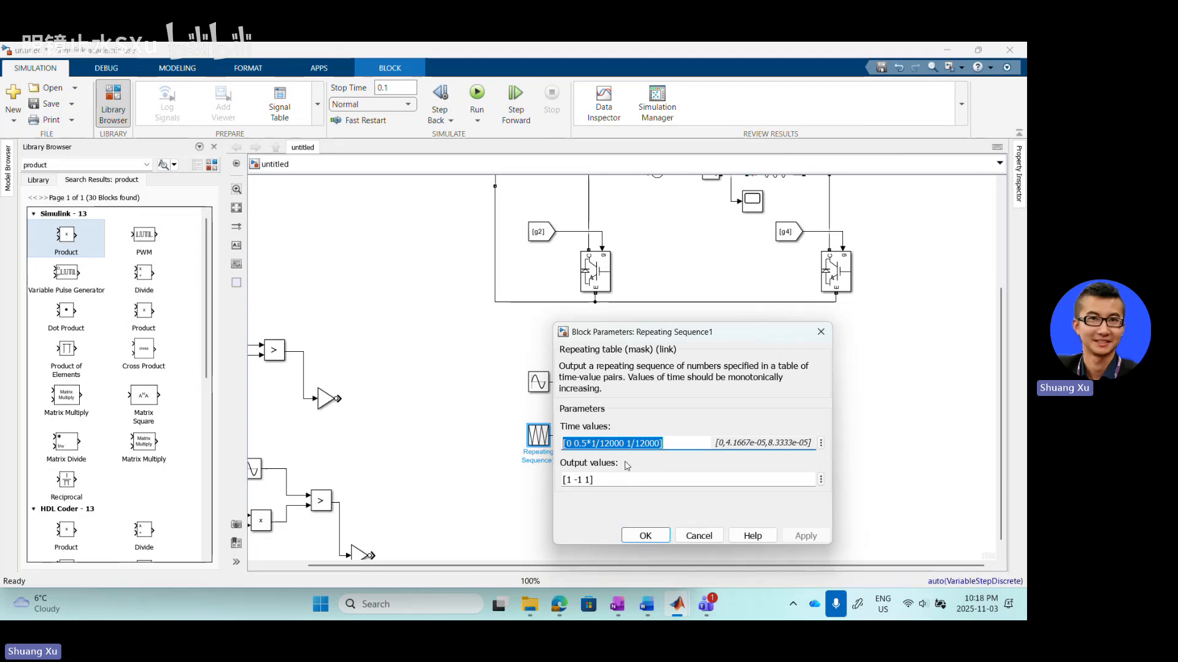
left_click(611, 444)
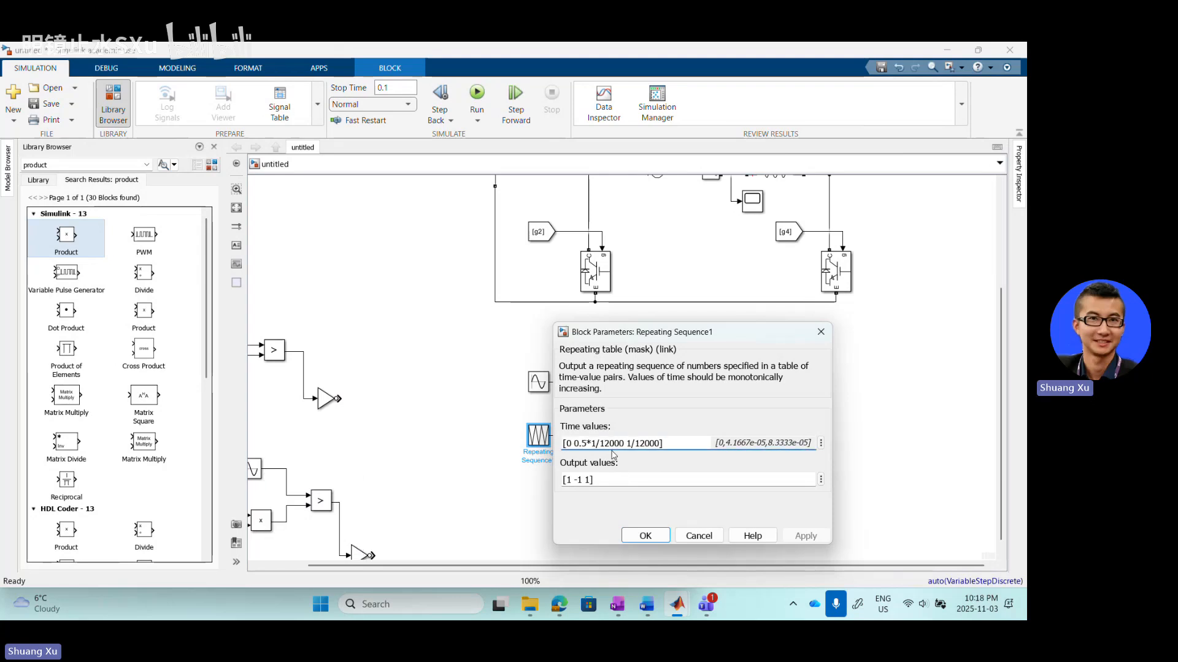
key("BackSpace")
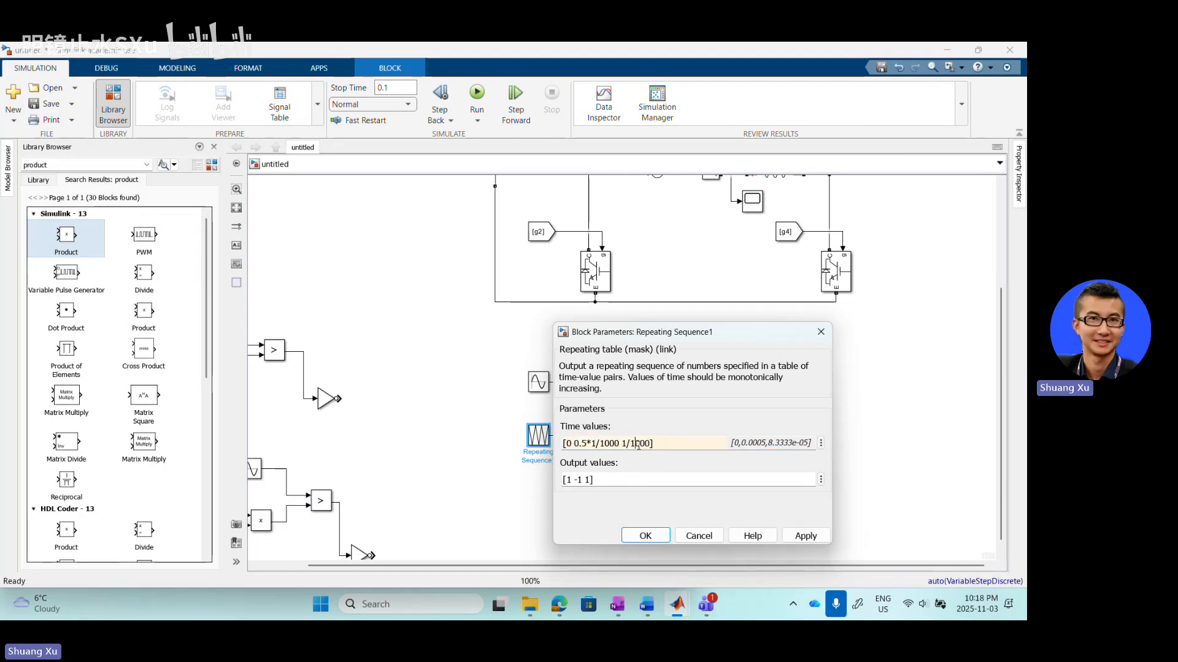
left_click(806, 536)
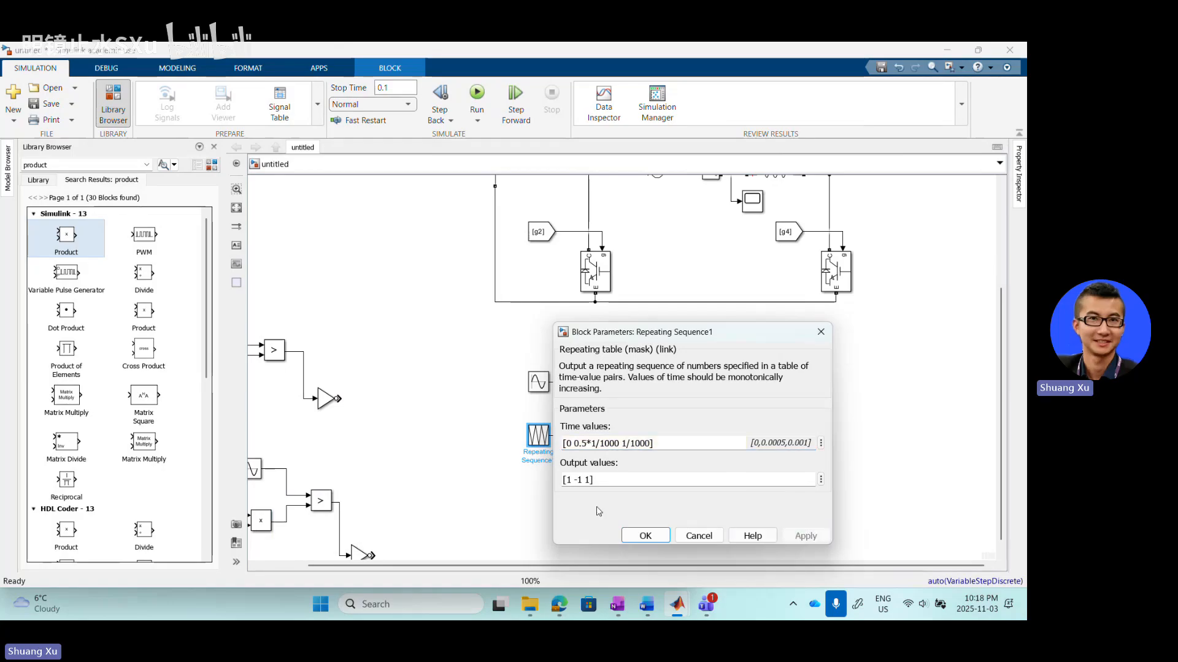
left_click(644, 536)
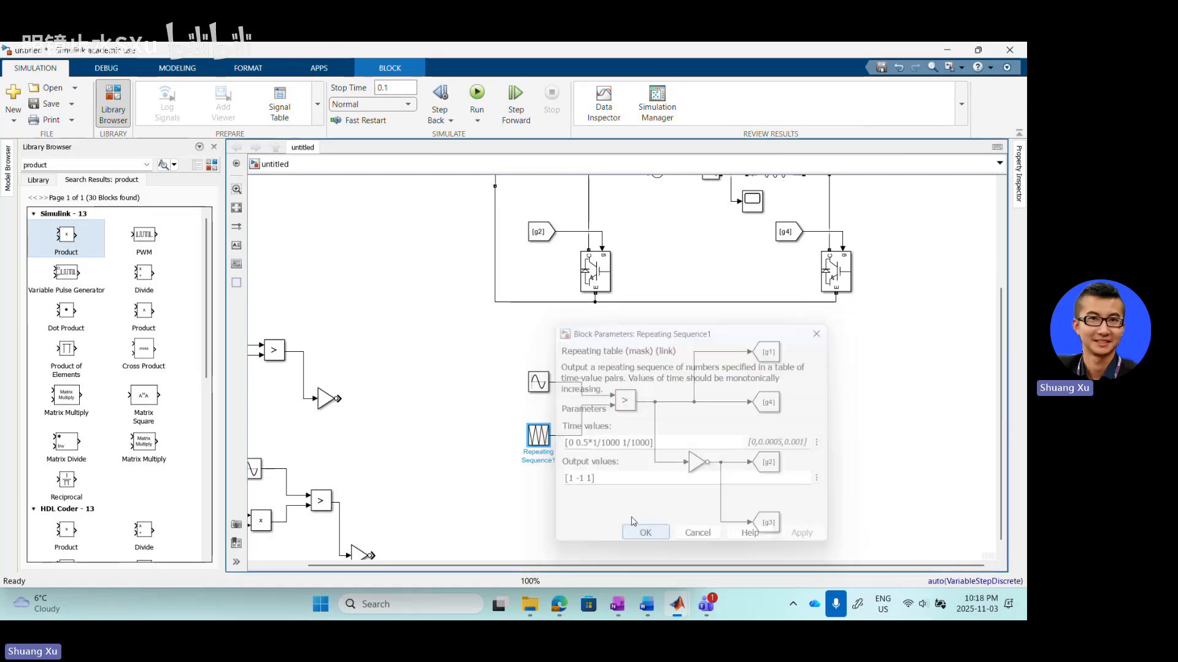
- Run the simulation, show the bridge output voltage in its scope and move the scope window clear of the model
scroll(644, 355, "down", 3)
left_click(652, 363)
scroll(651, 362, "down", 1)
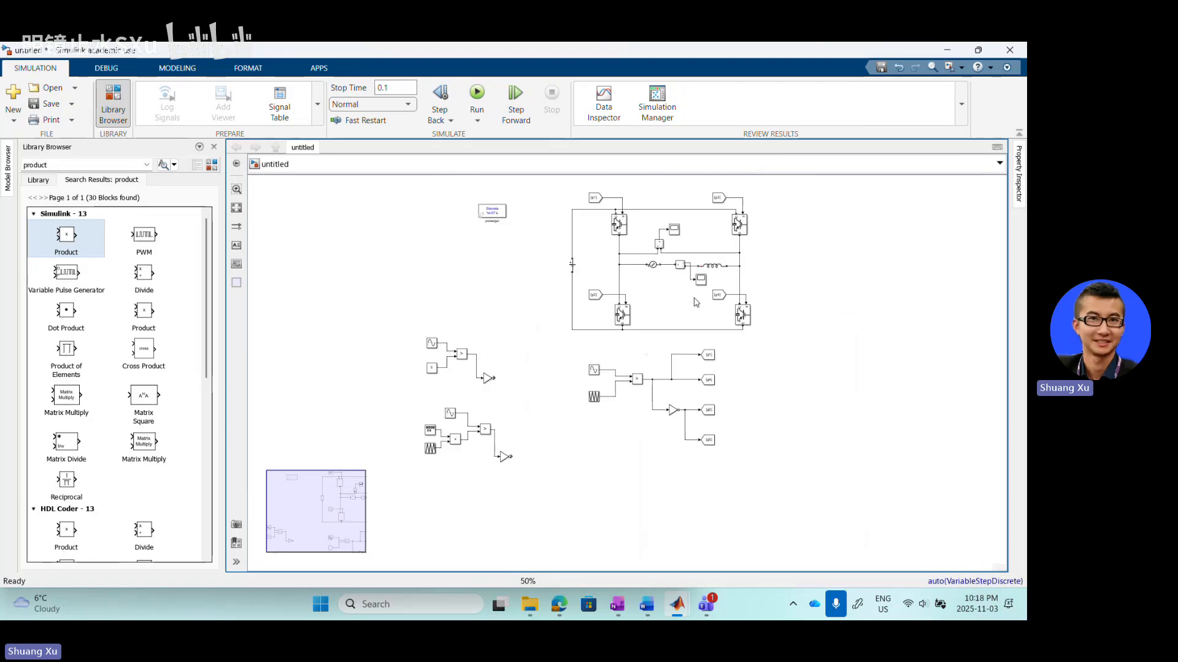
scroll(766, 260, "up", 1)
key("ctrl+t")
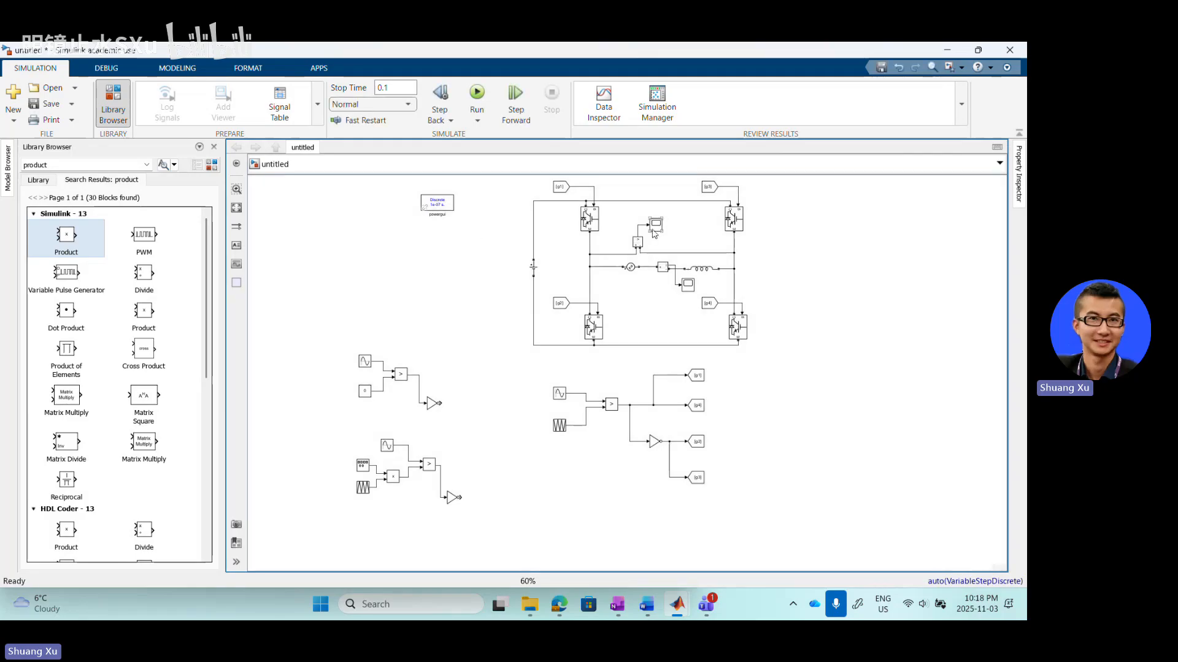
double_click(654, 227)
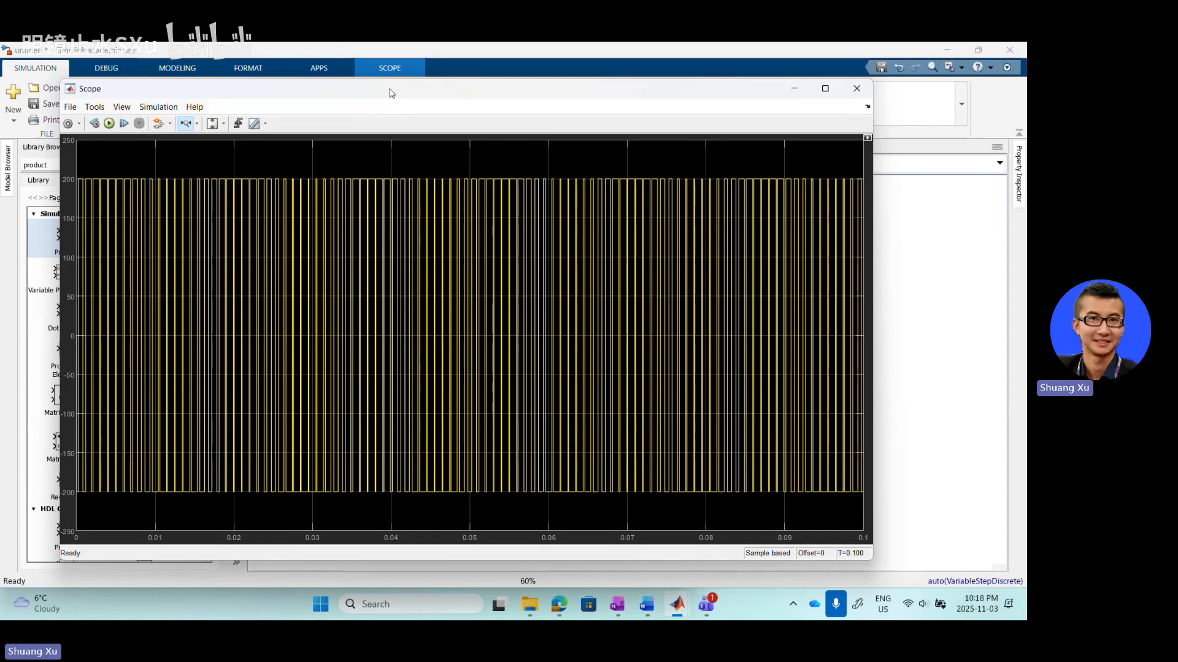
left_click_drag(389, 91, 450, 207)
- Launch the FFT Analyzer from the powergui block and compute the FFT of the Vab signal
left_click(467, 184)
left_click(446, 207)
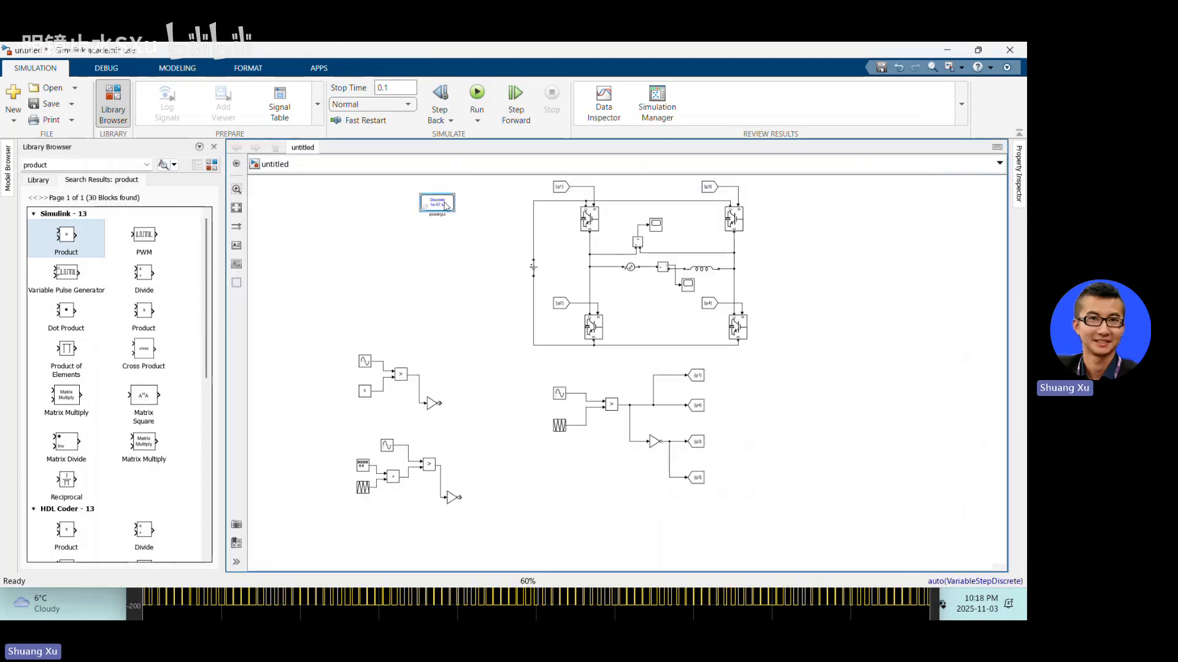
double_click(446, 207)
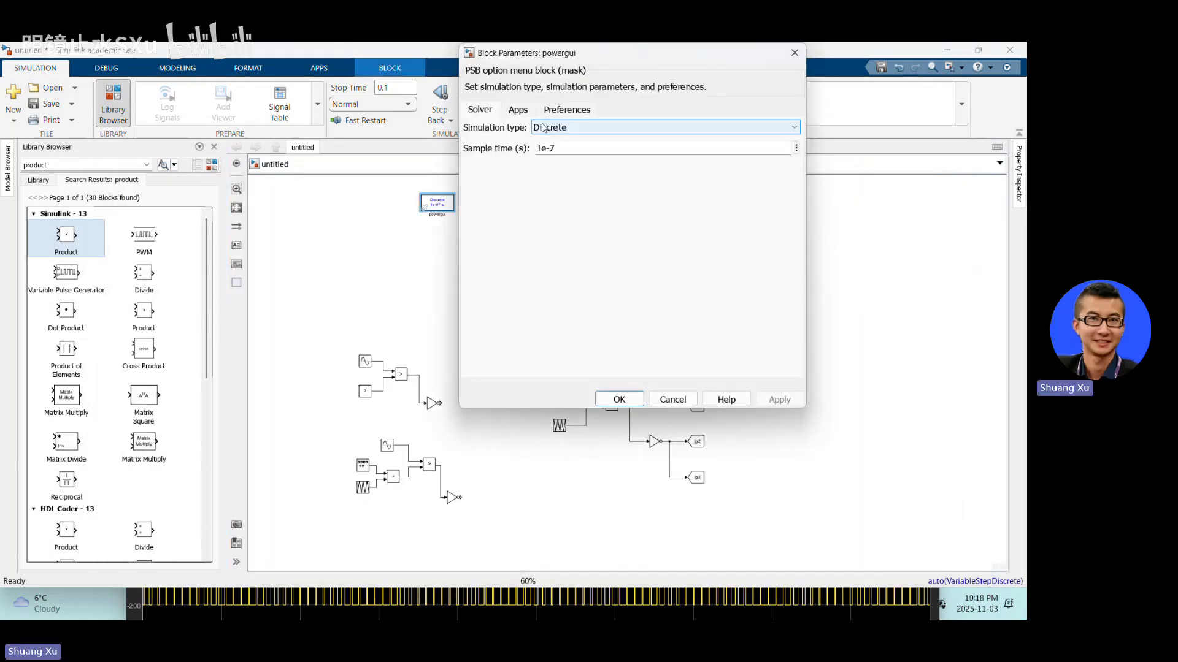
left_click(518, 109)
left_click(600, 267)
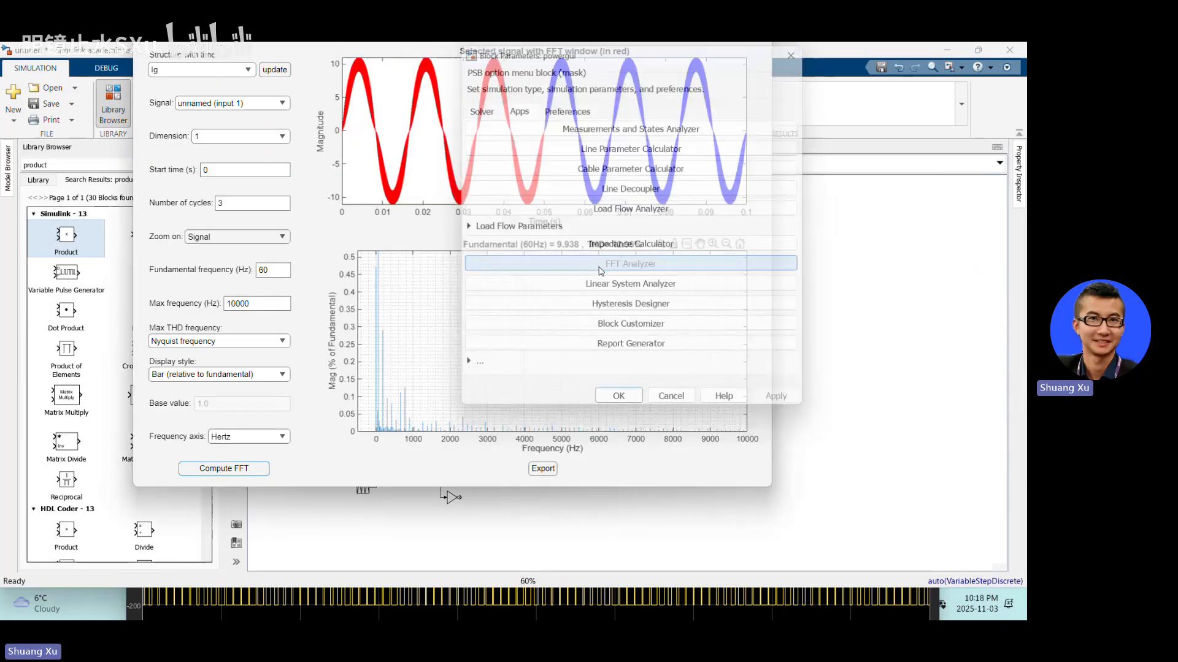
left_click(248, 69)
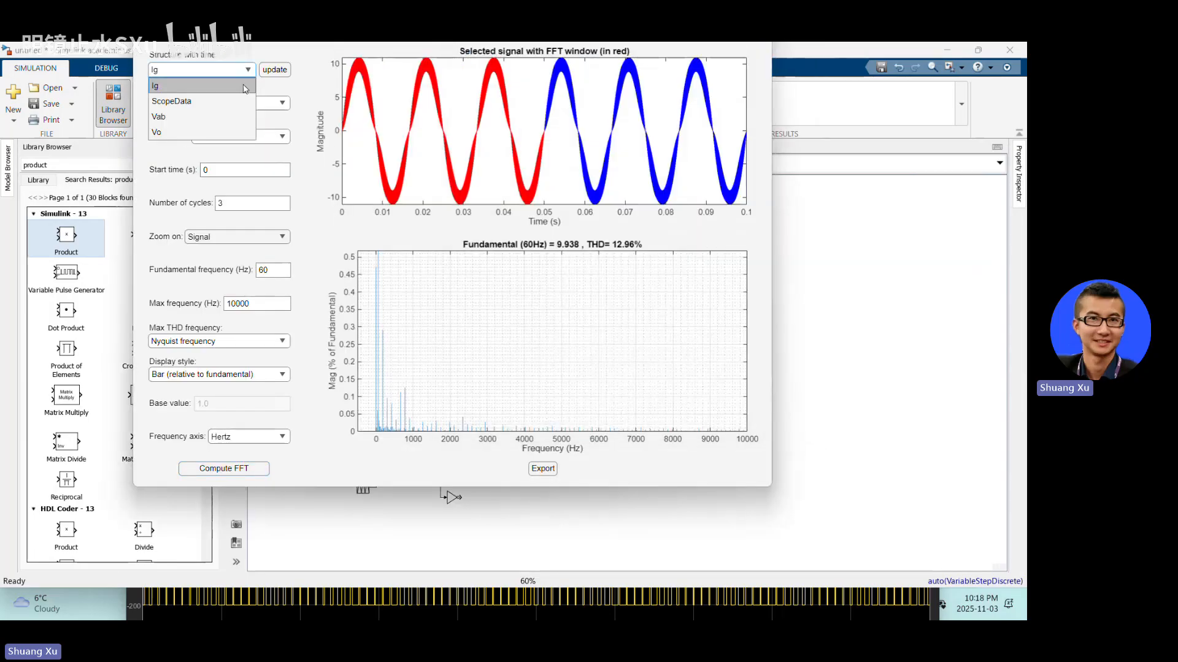
left_click(217, 117)
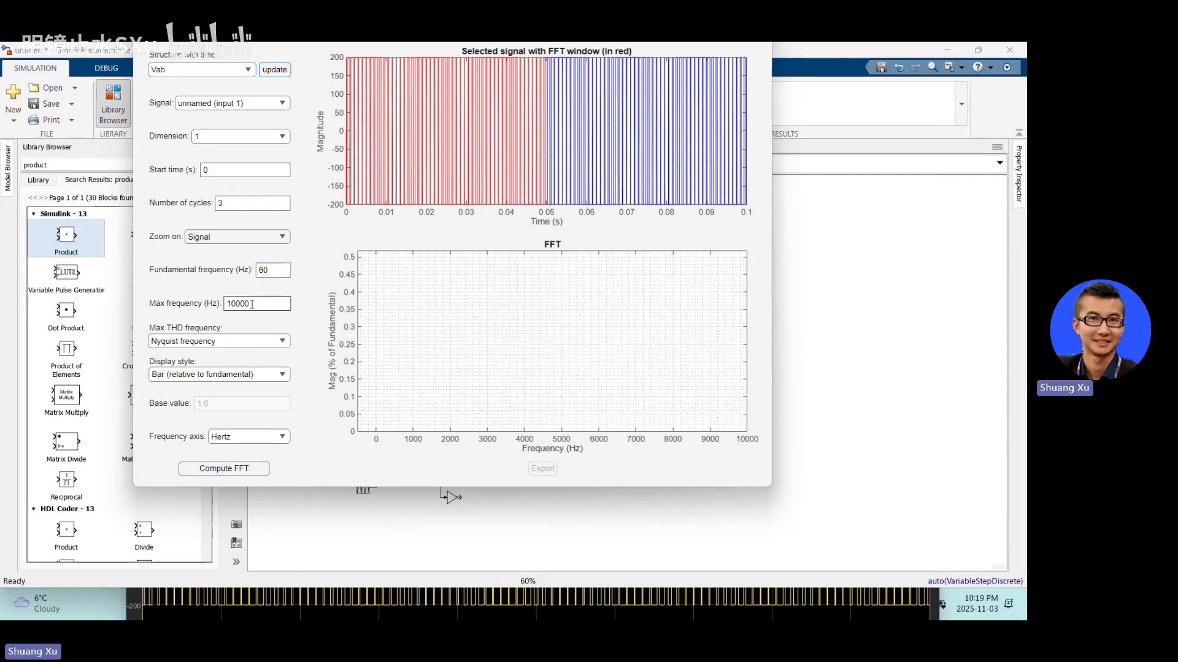
left_click(223, 466)
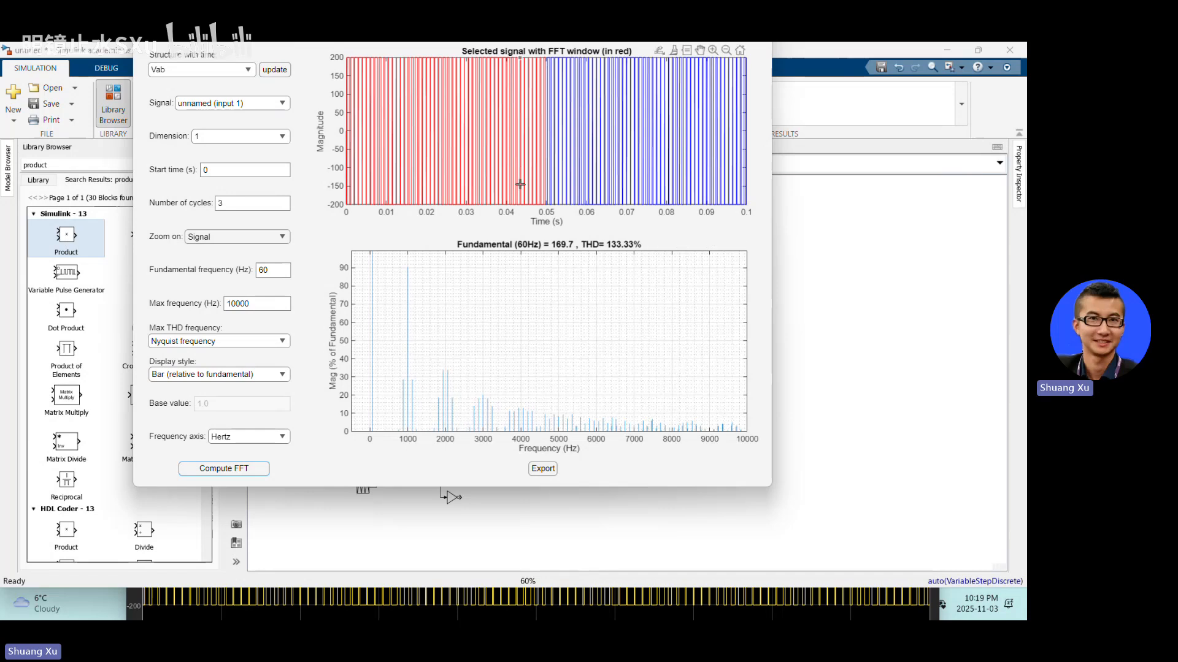
- Inspect the 1000 Hz carrier peak and its sidebands in the Vab spectrum, pinning a data tip on the lower sideband
left_click(407, 312)
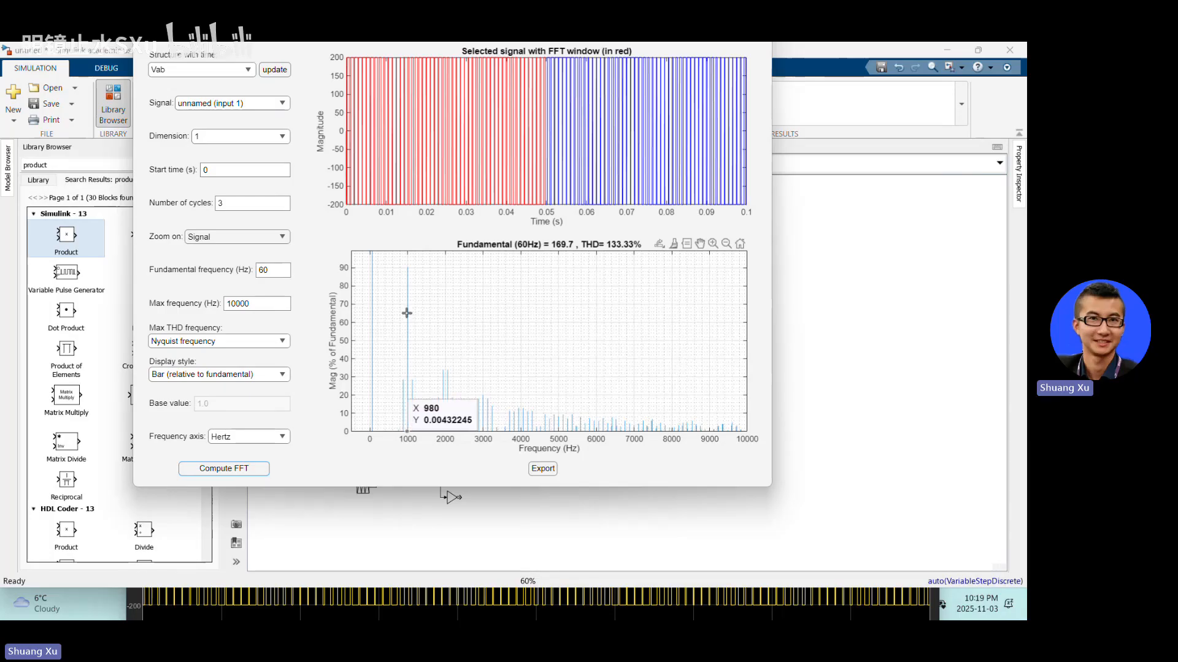
left_click(408, 313)
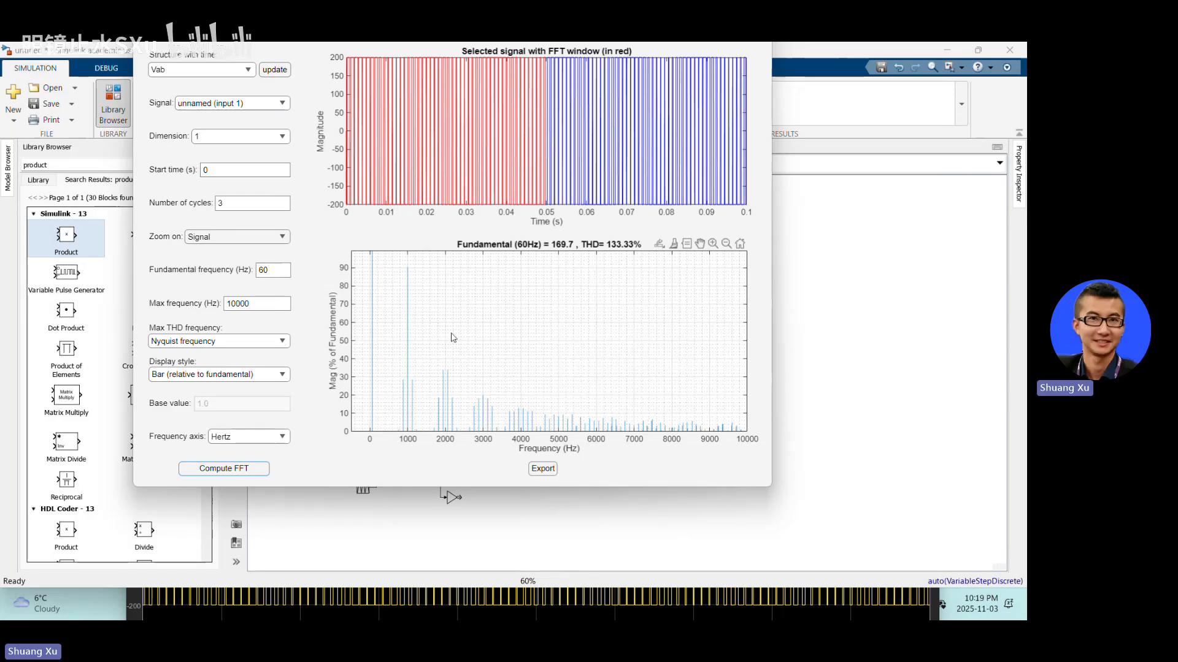
mouse_move(484, 397)
mouse_move(409, 308)
mouse_move(403, 396)
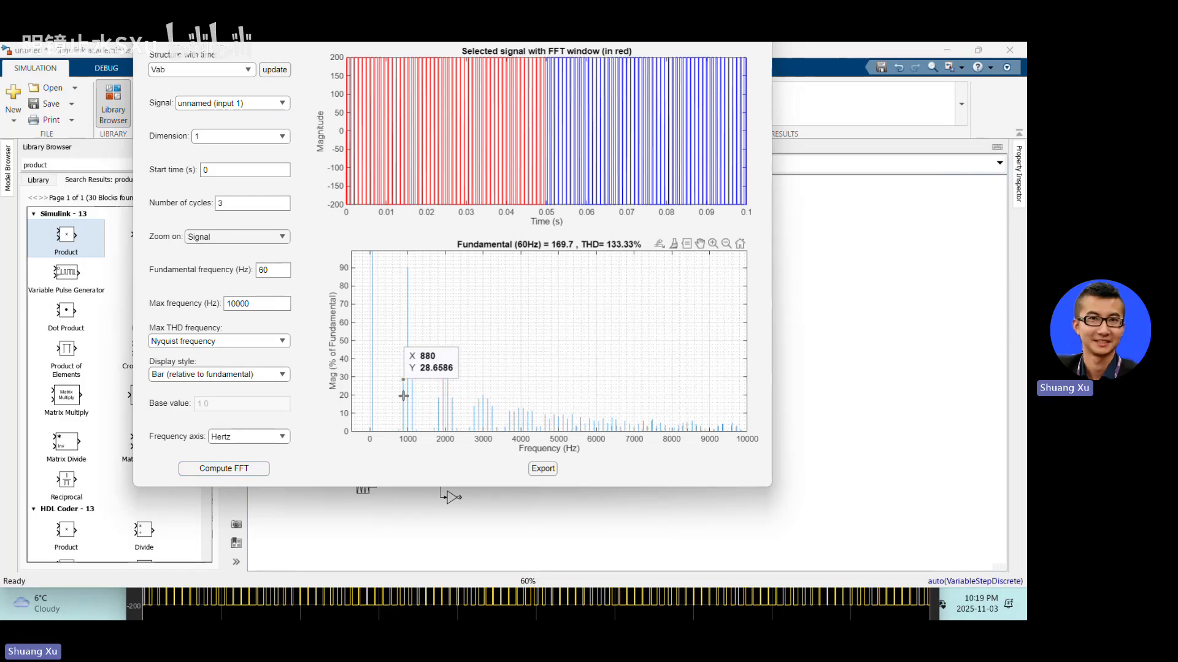
left_click(404, 396)
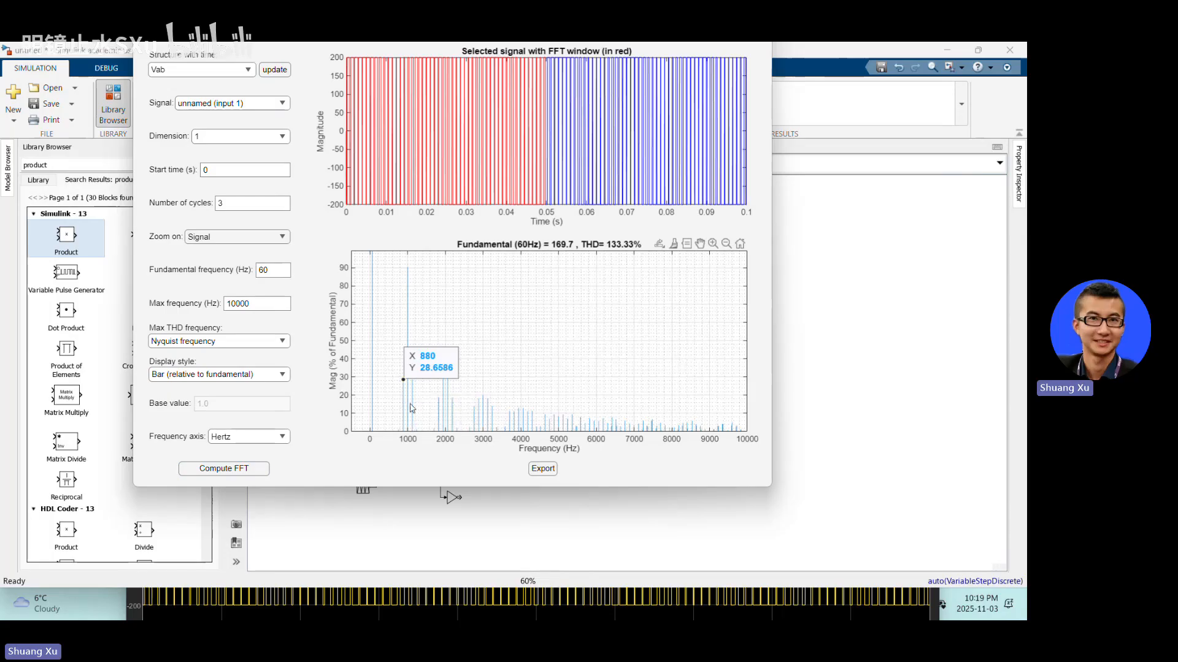
mouse_move(408, 406)
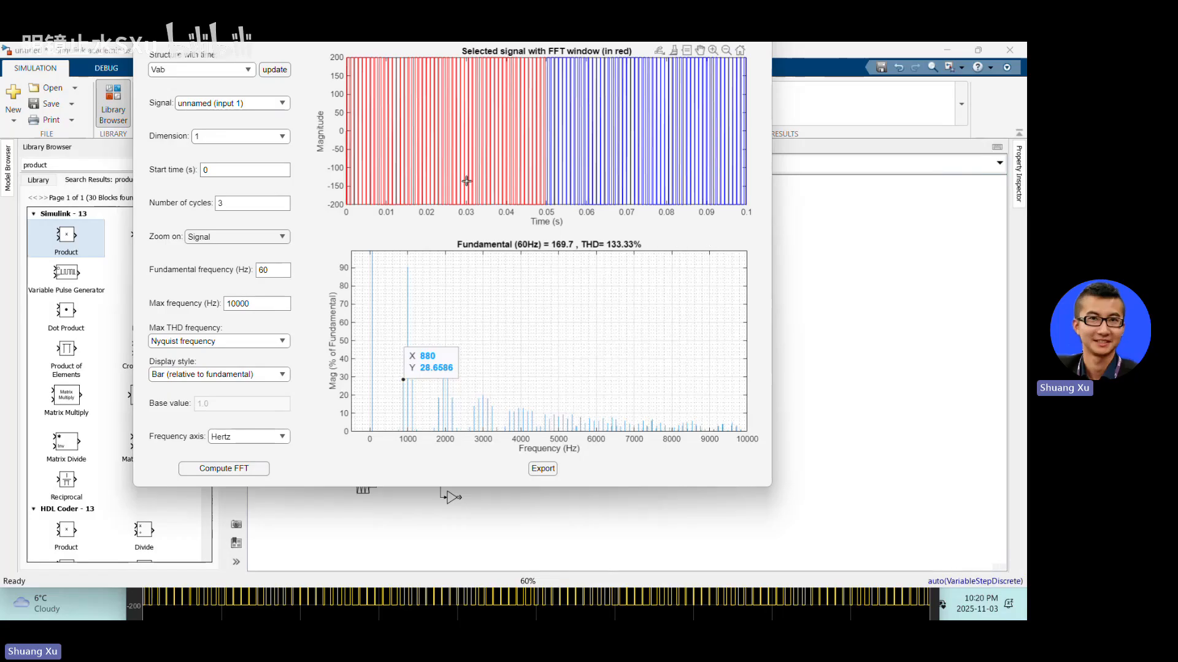
- Return to the model, open the grid current scope and autoscale its axes to fit the full waveform
left_click(824, 283)
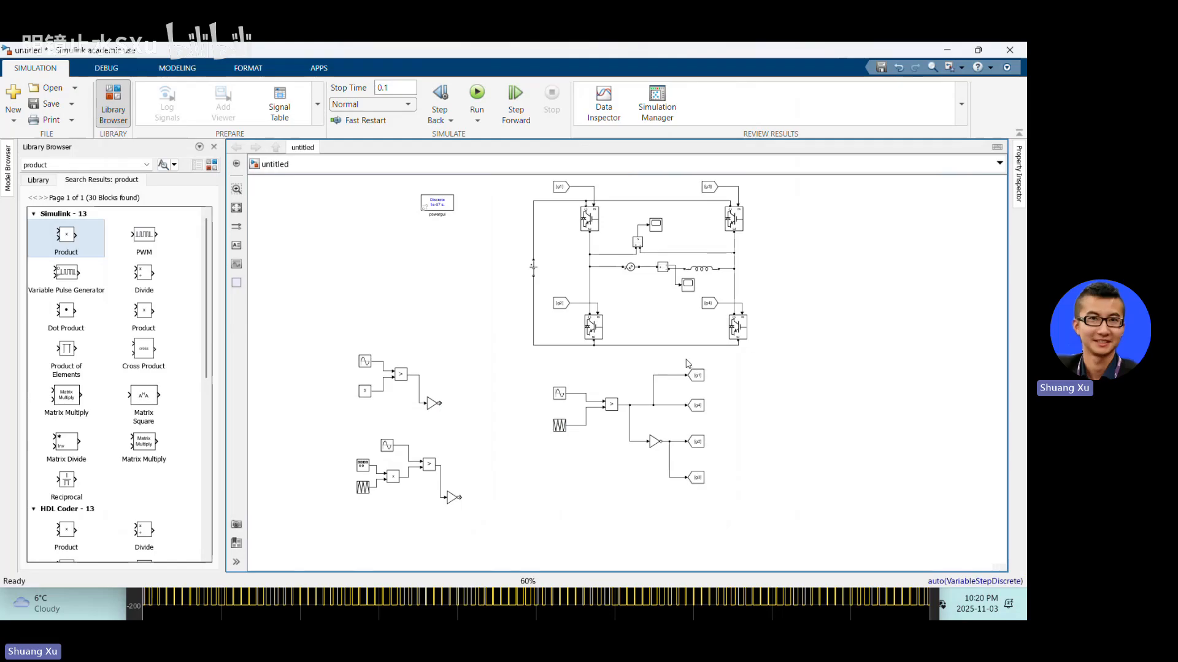
double_click(689, 286)
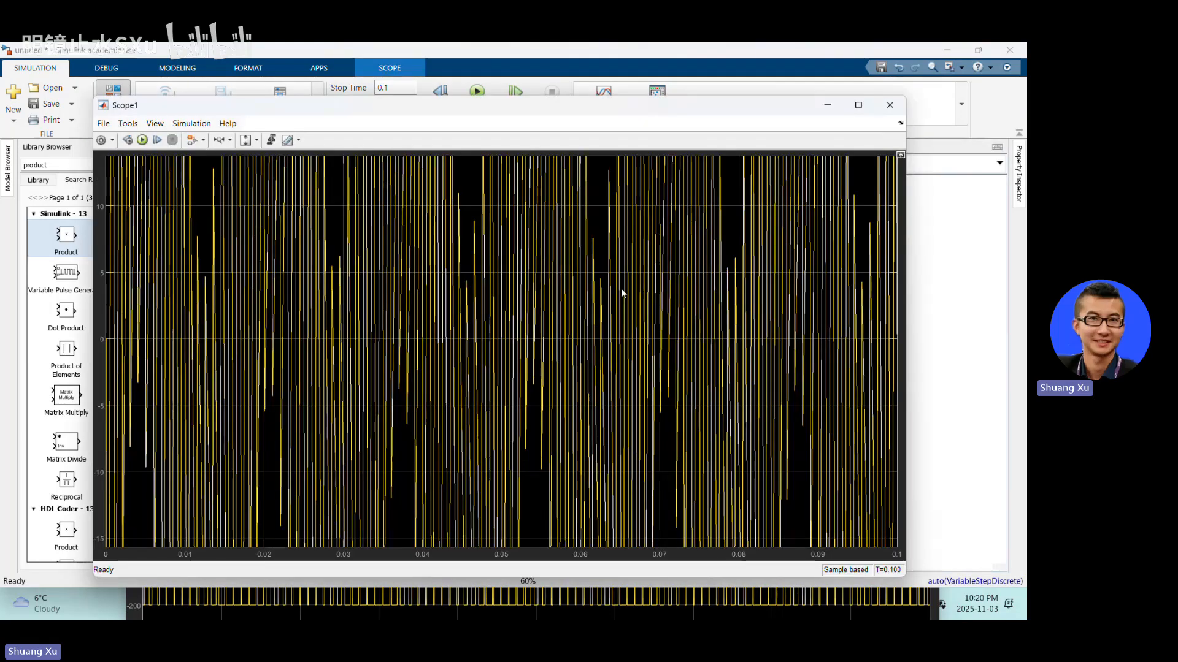
left_click(245, 141)
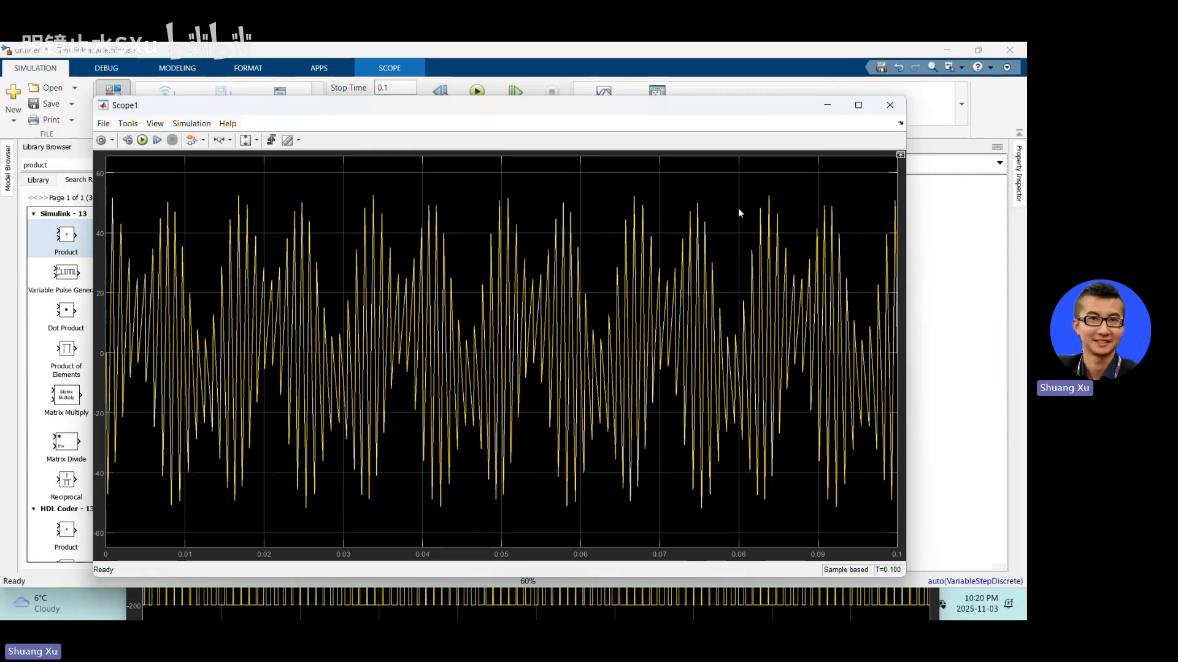
- Set the Repeating Sequence carrier's time values to [0 0.5*1/12000 1/12000] and apply the change
left_click(936, 331)
scroll(563, 433, "up", 4)
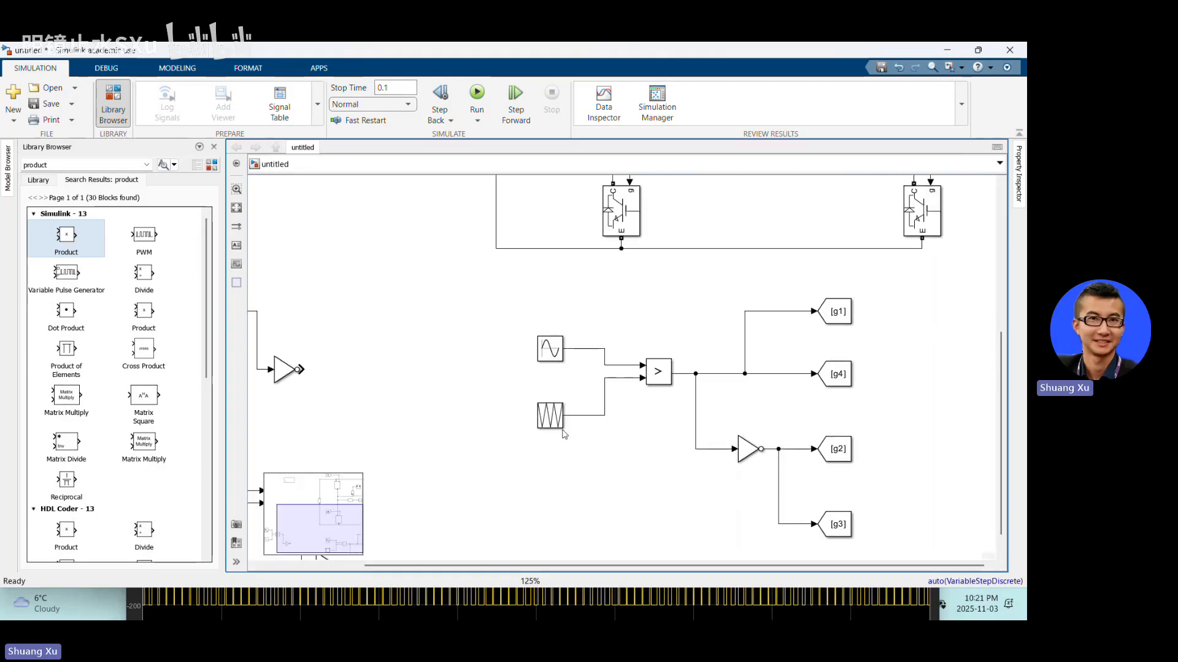
double_click(559, 424)
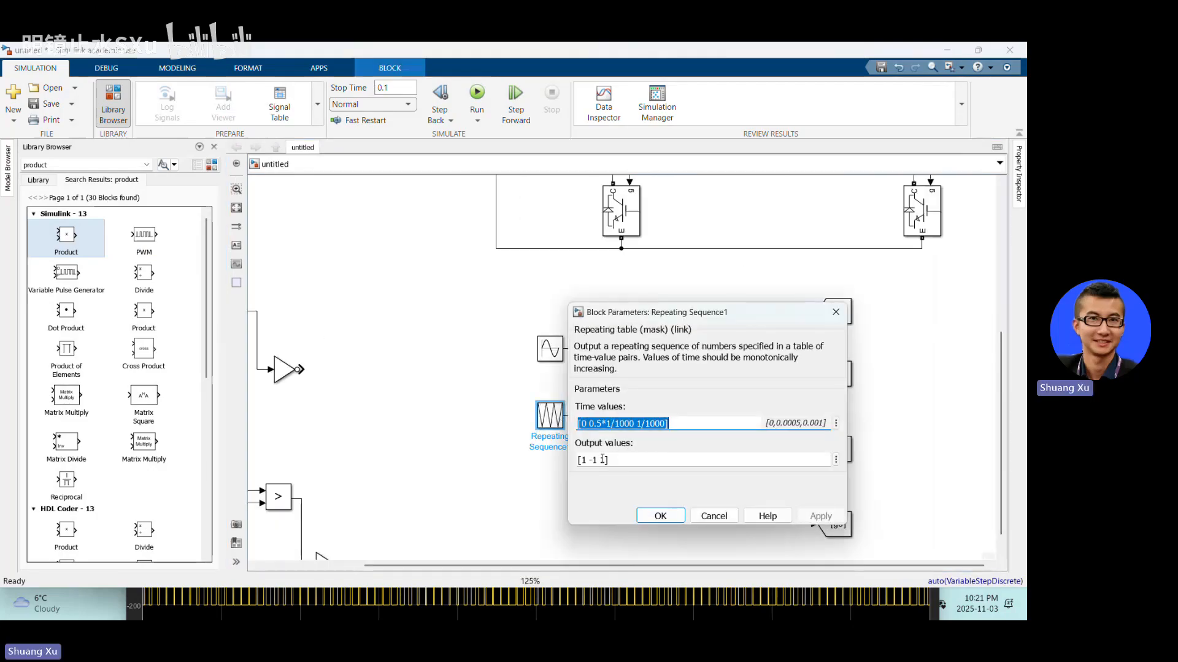
left_click(621, 423)
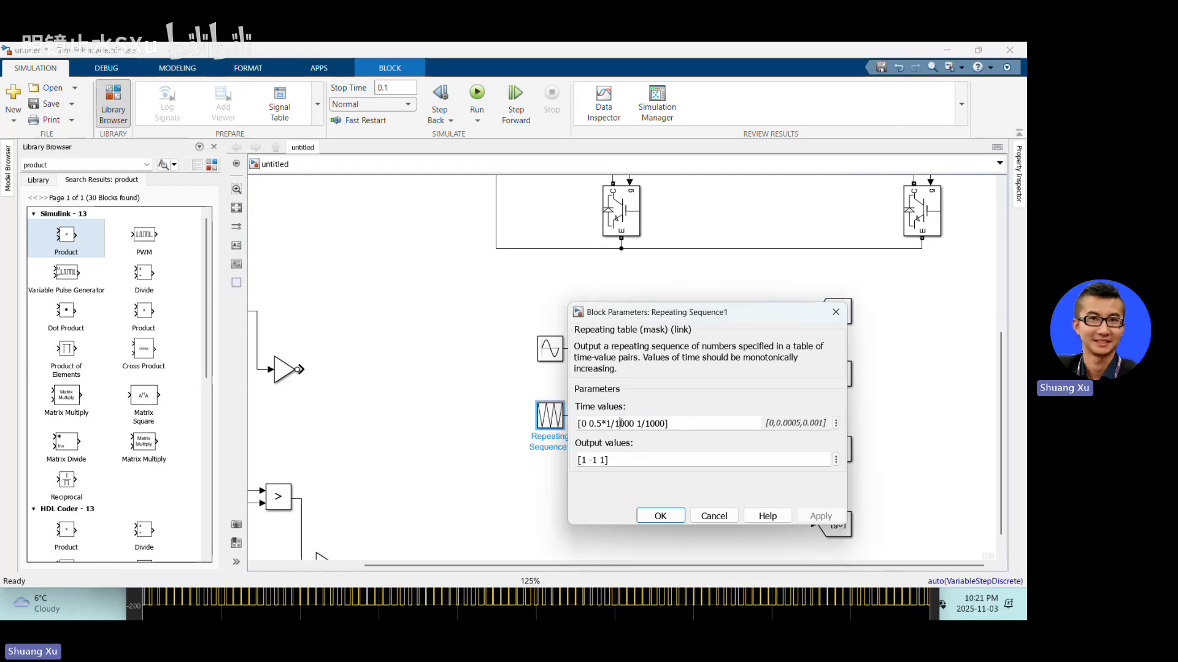
type("2")
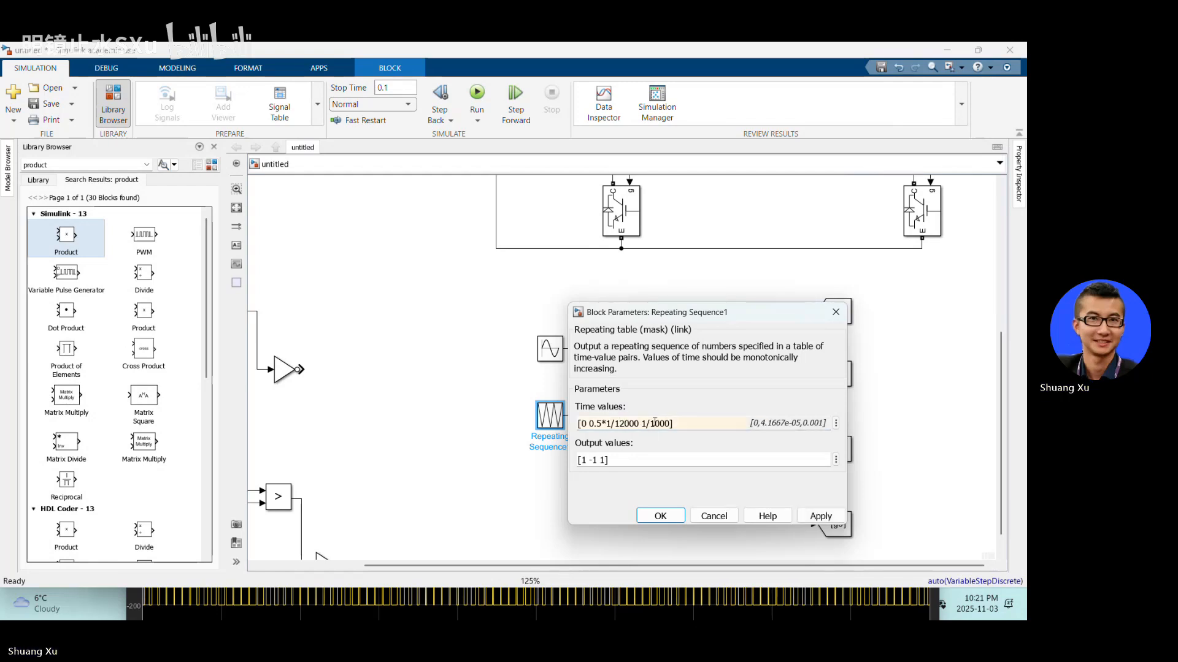
type("2")
left_click(820, 516)
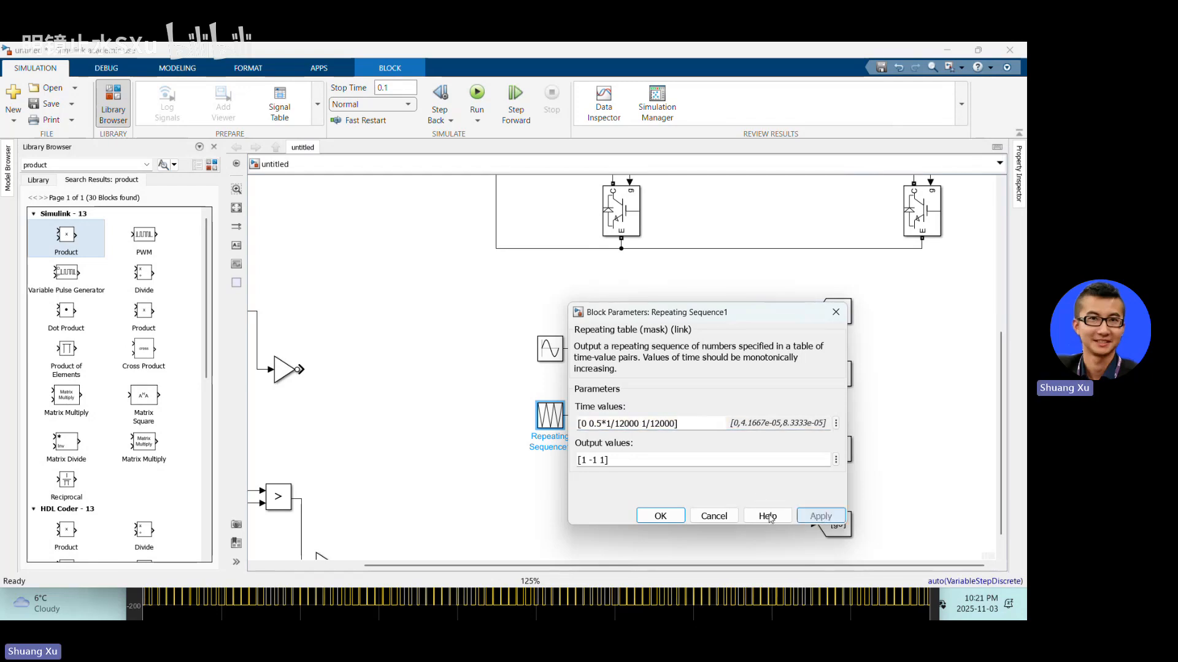
left_click(660, 516)
left_click(434, 361)
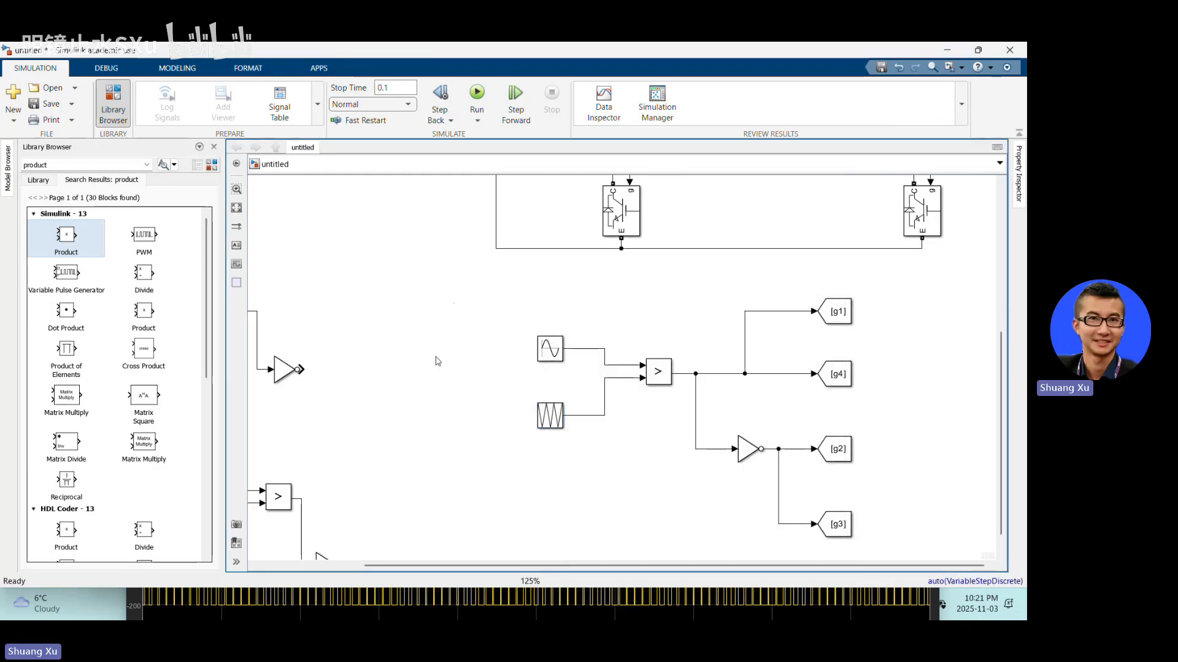
- Rerun the simulation with the 12 kHz carrier and open the grid current scope
scroll(433, 361, "down", 4)
scroll(434, 362, "up", 2)
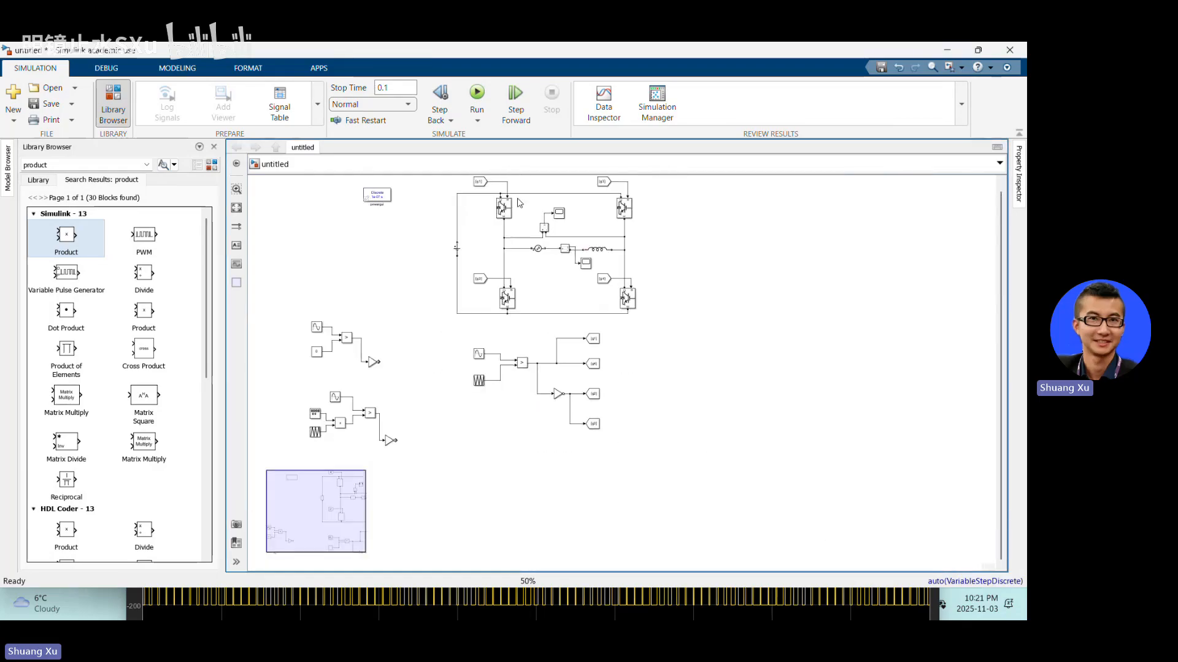
left_click(477, 93)
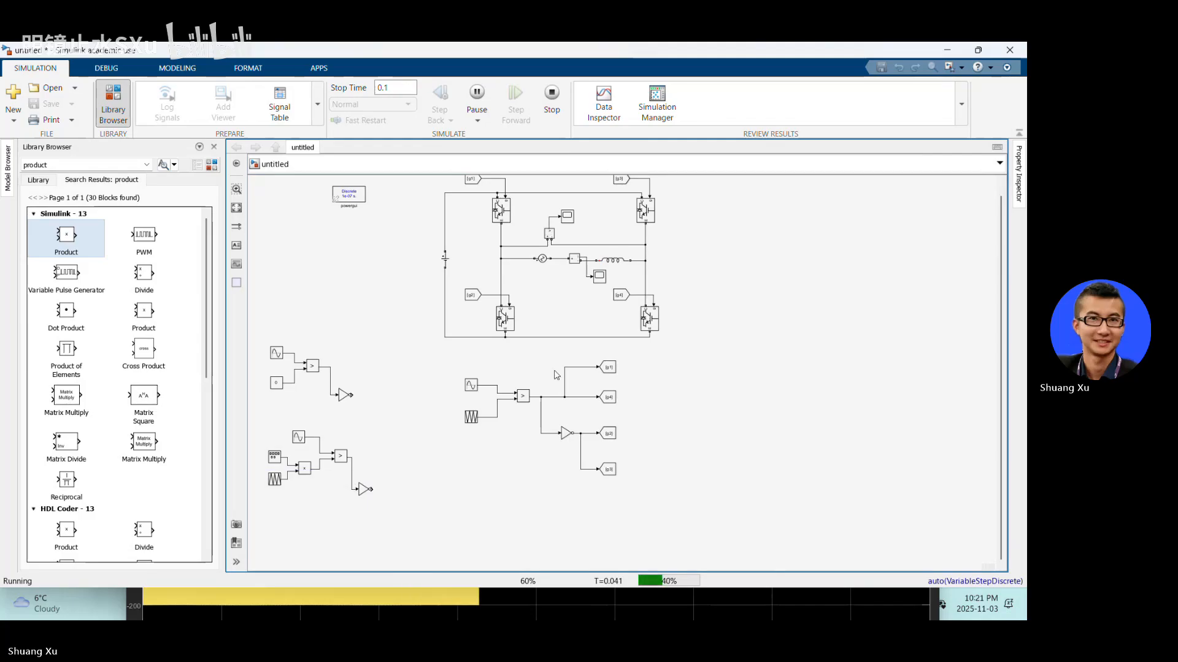
double_click(599, 277)
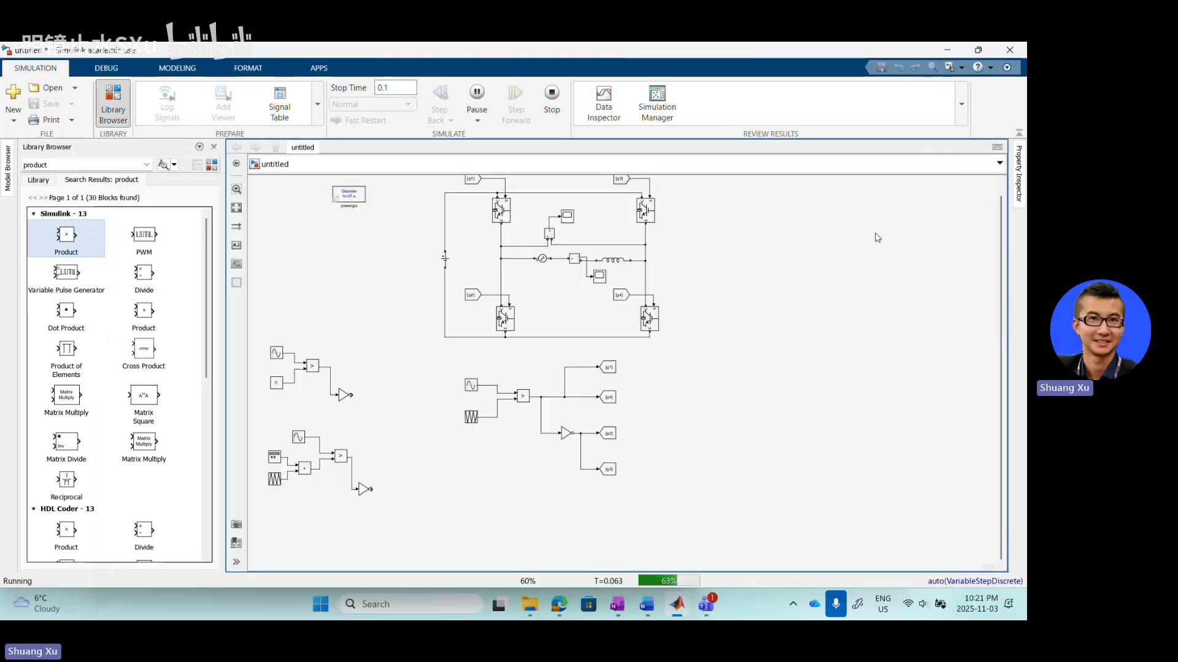
left_click(922, 201)
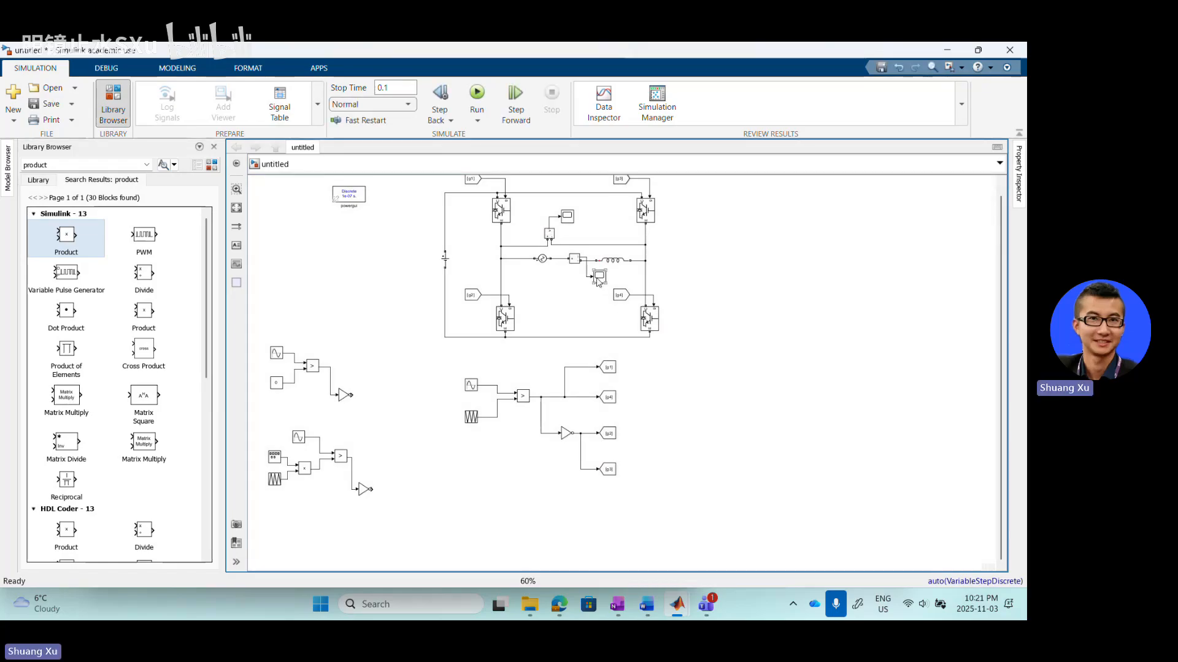
double_click(598, 277)
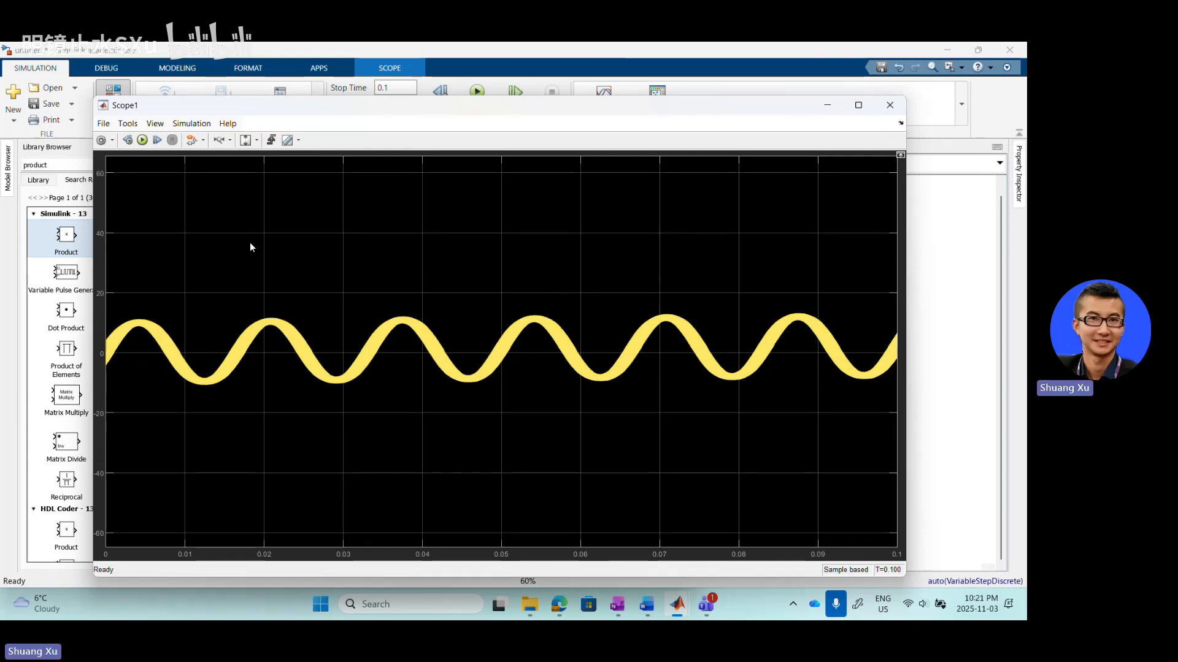
- Autoscale the grid current scope to fit the 12 kHz carrier waveform and return to the model
left_click(246, 143)
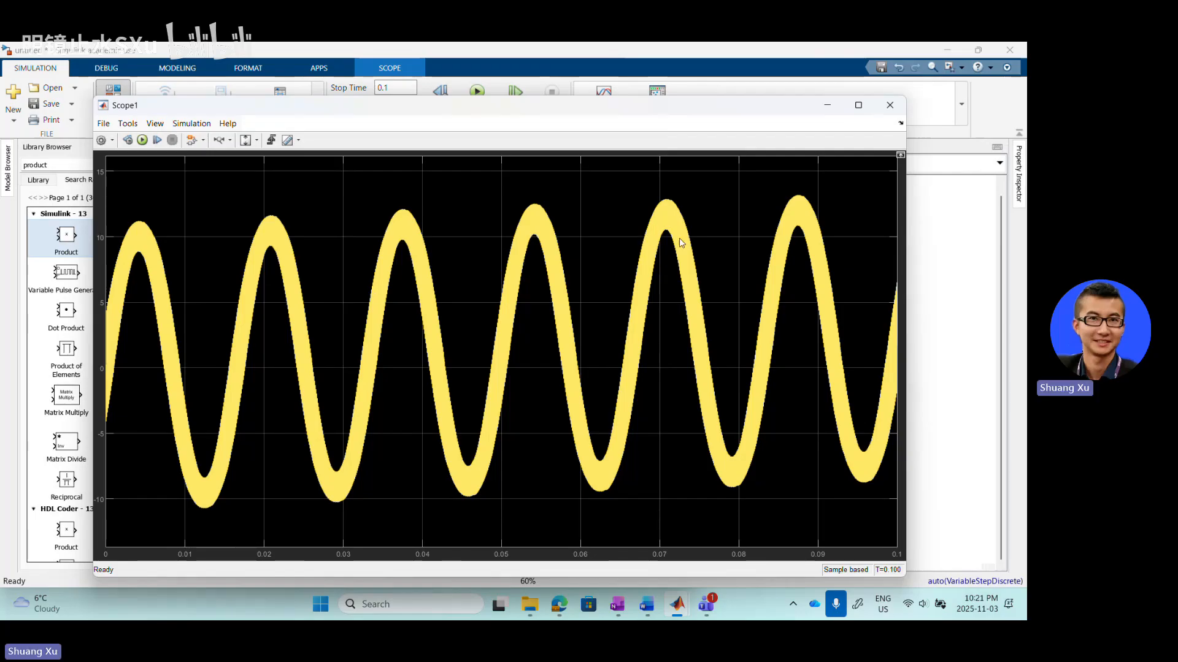
left_click(918, 278)
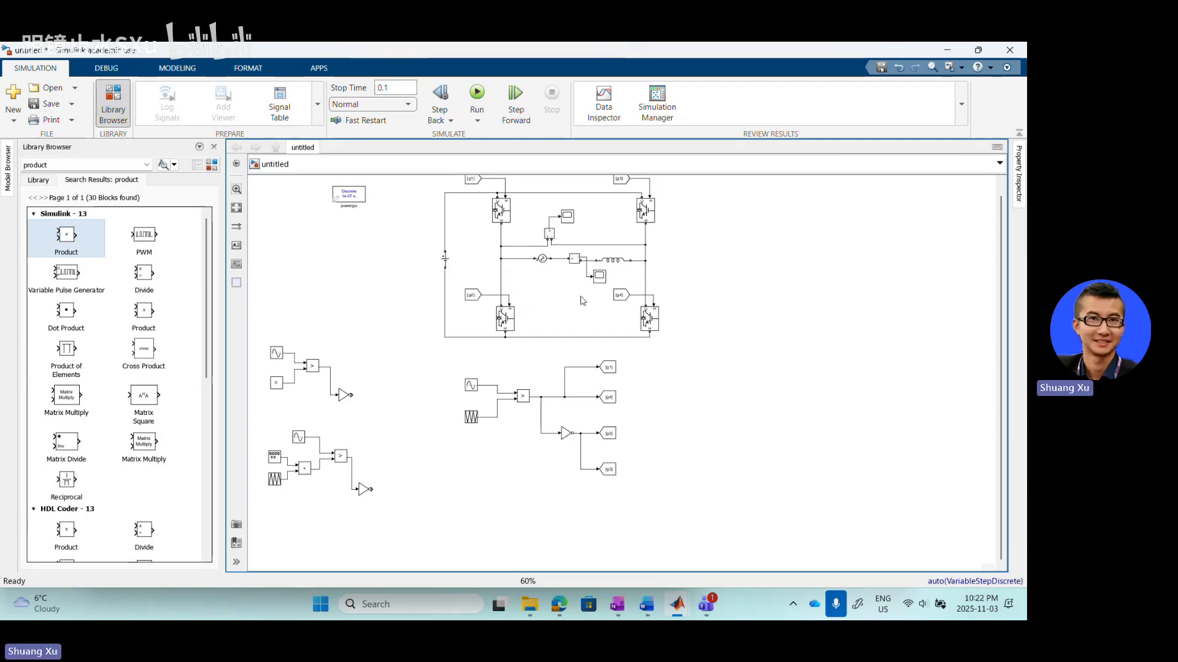
- Change the series RLC branch between the current measurement and the bridge to type RL with 0.04 ohms resistance
scroll(573, 298, "up", 3)
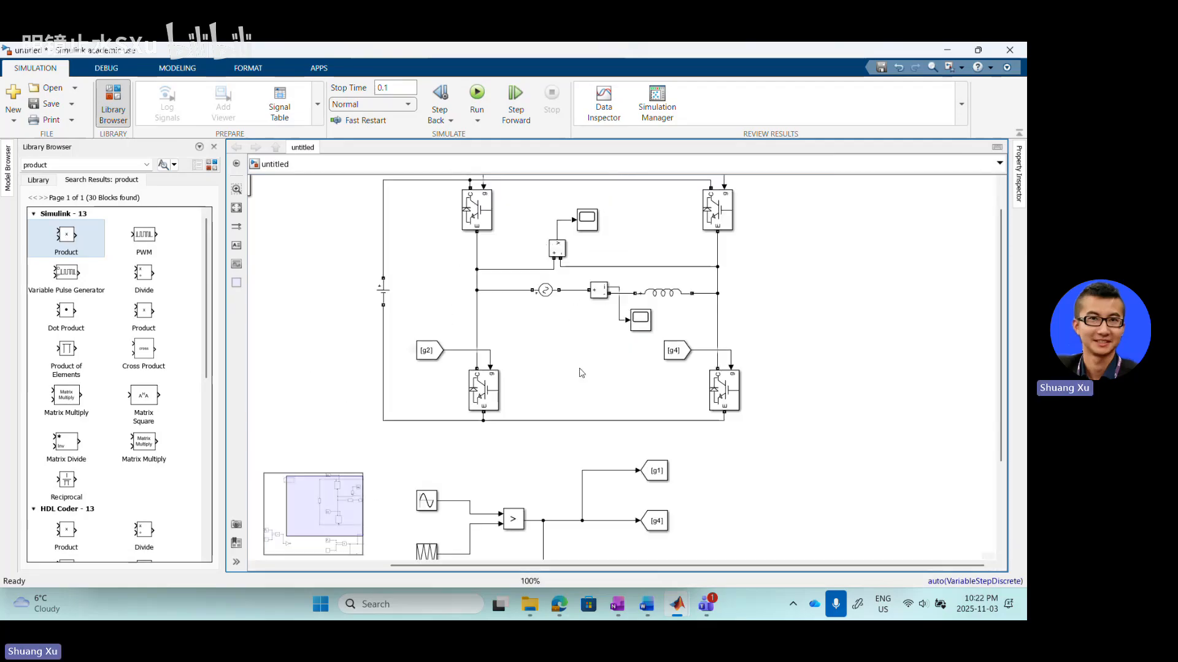
scroll(630, 266, "down", 1)
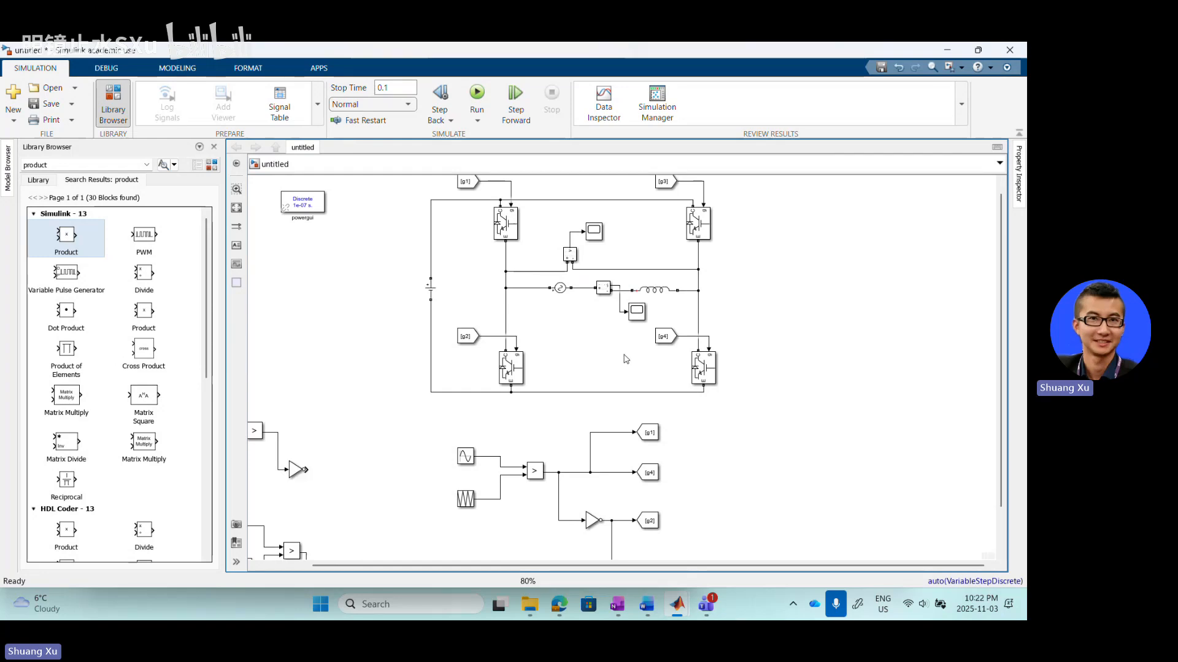
left_click(655, 290)
double_click(657, 292)
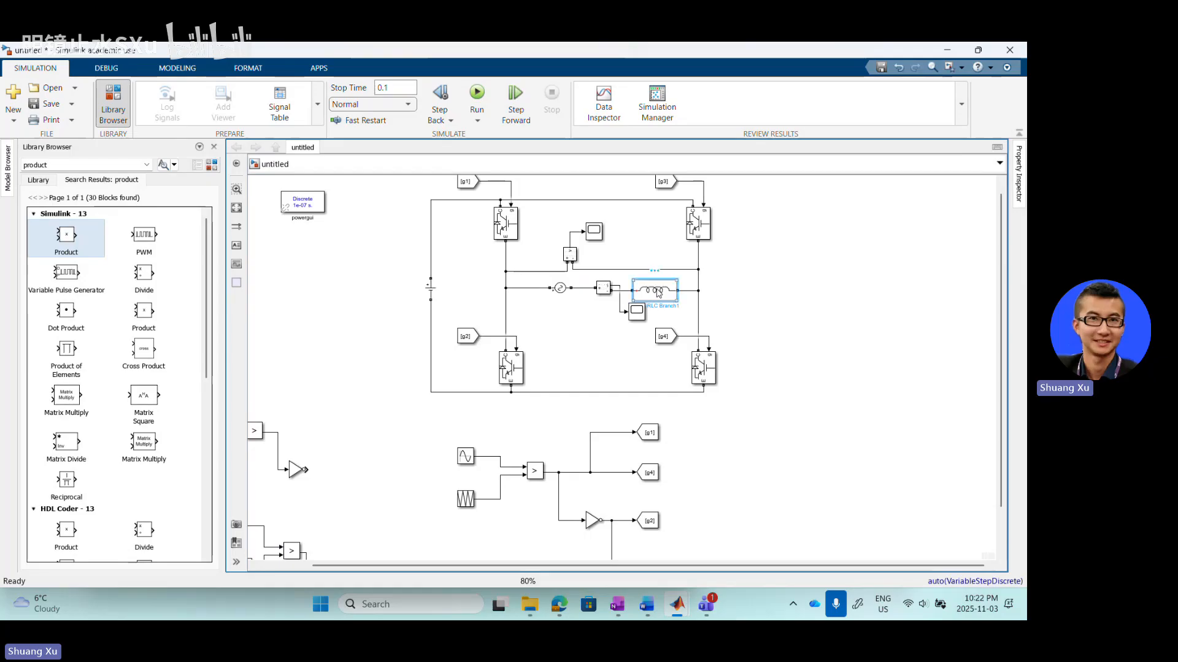
left_click(746, 282)
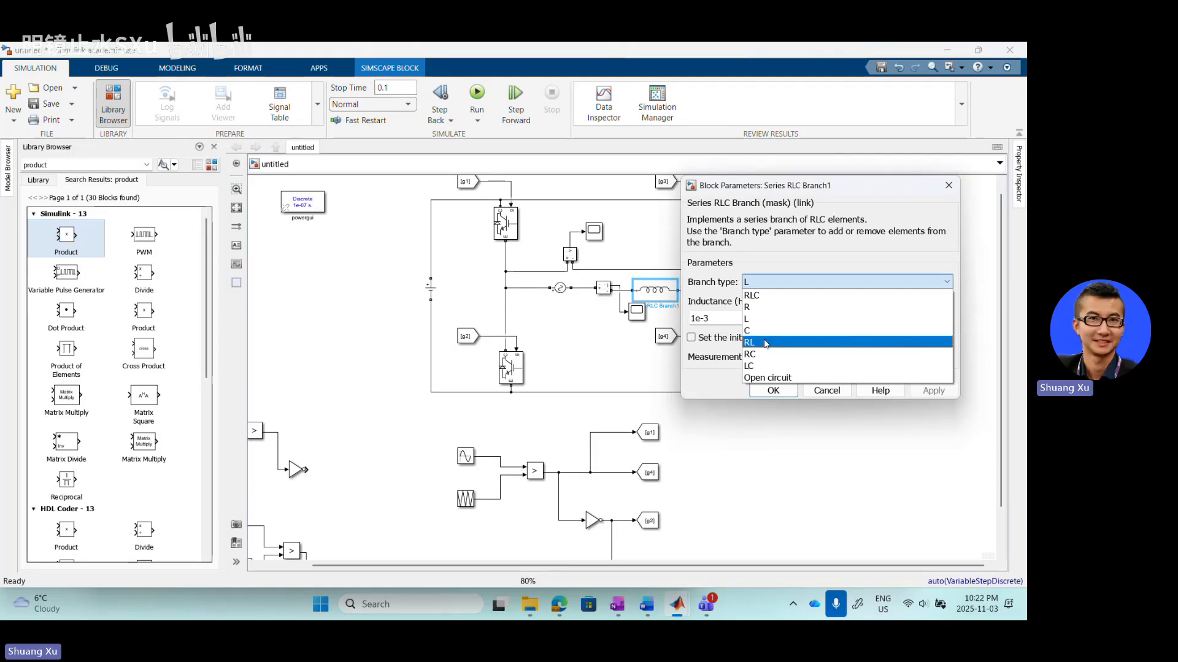
left_click(766, 344)
double_click(708, 318)
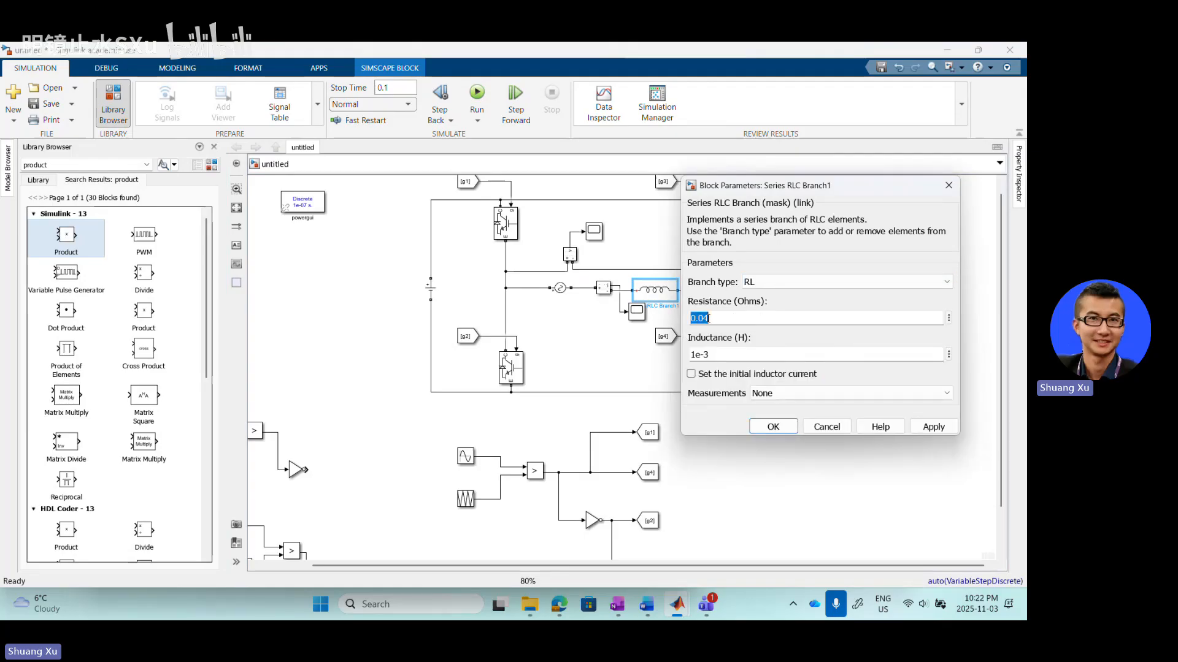
left_click(713, 318)
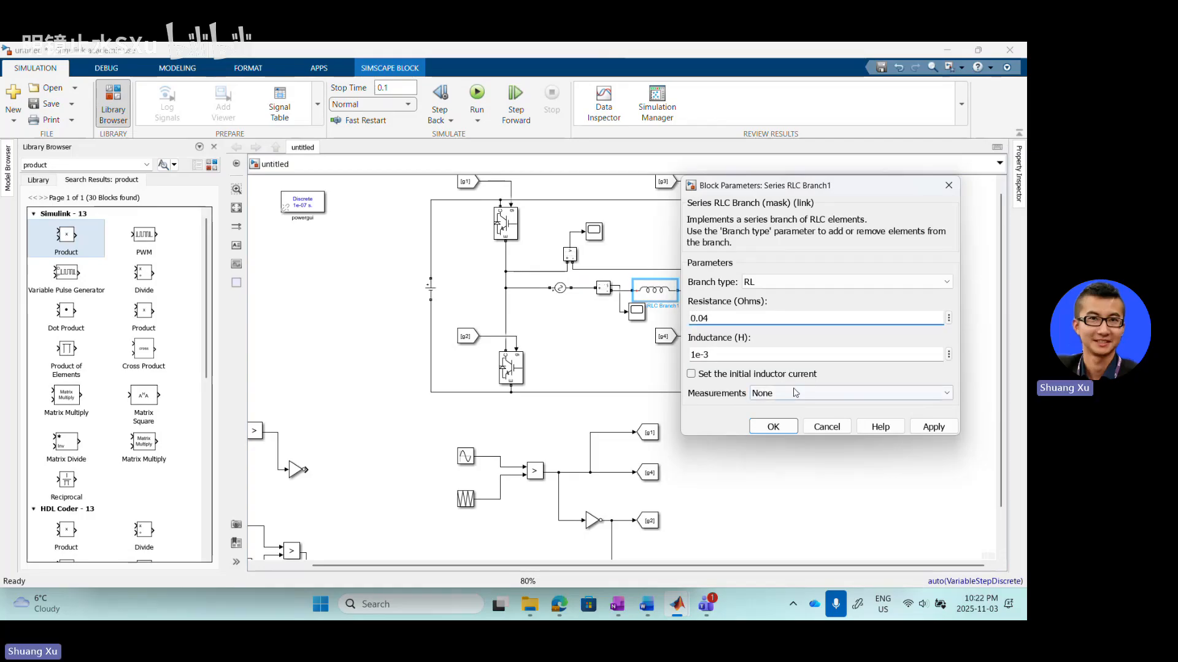
left_click(943, 432)
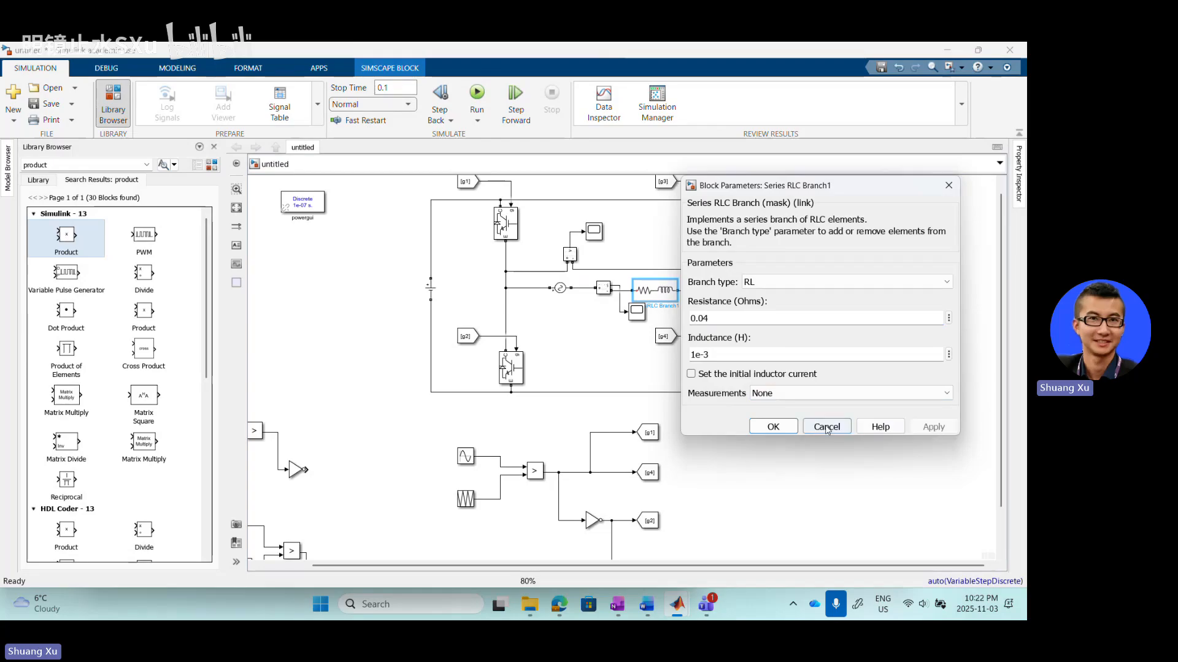
left_click(783, 423)
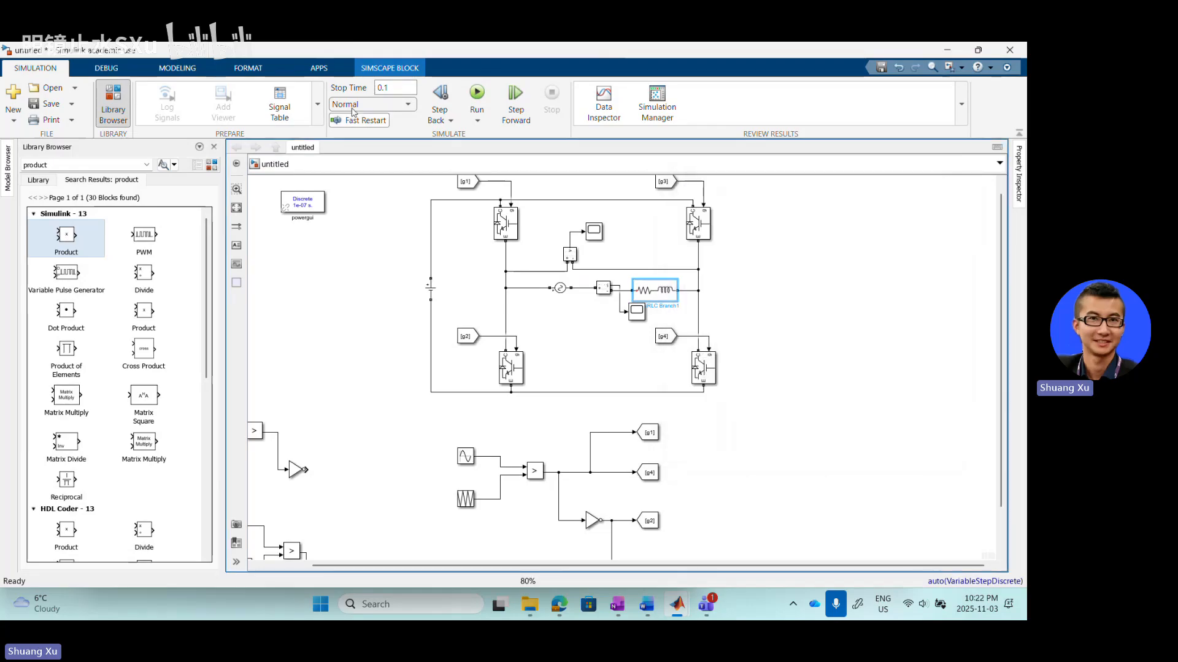
- Rerun the simulation with the RL branch, check the grid current waveform in its scope, and return to the model
left_click(476, 95)
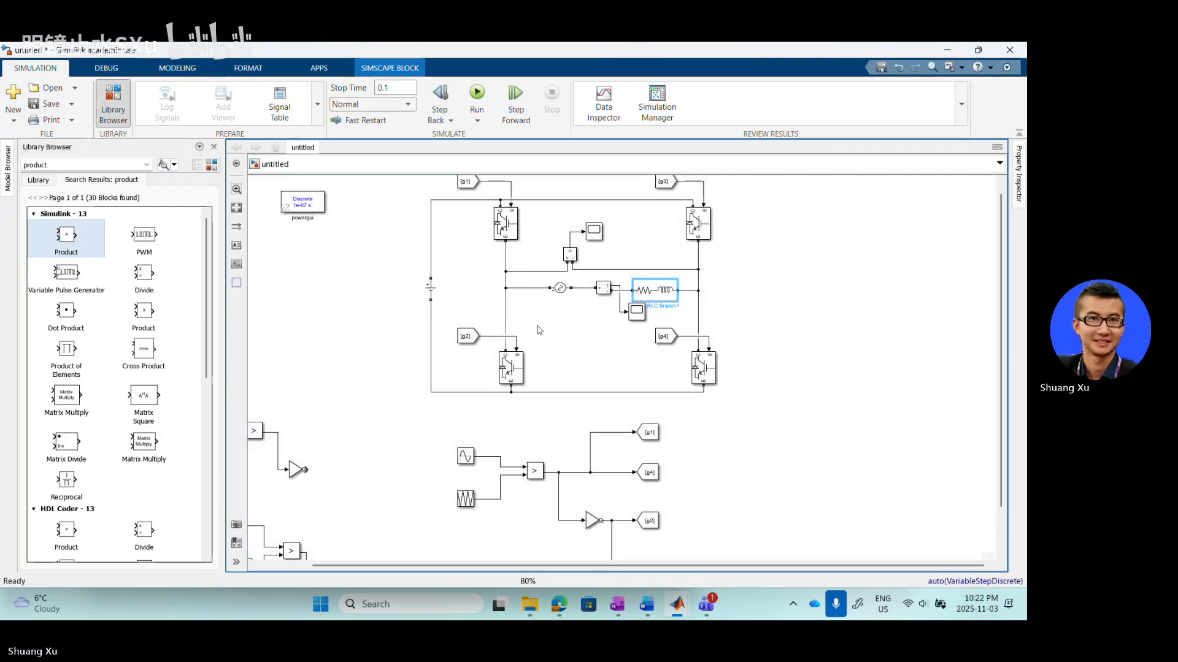
scroll(583, 287, "down", 1)
scroll(571, 282, "up", 1)
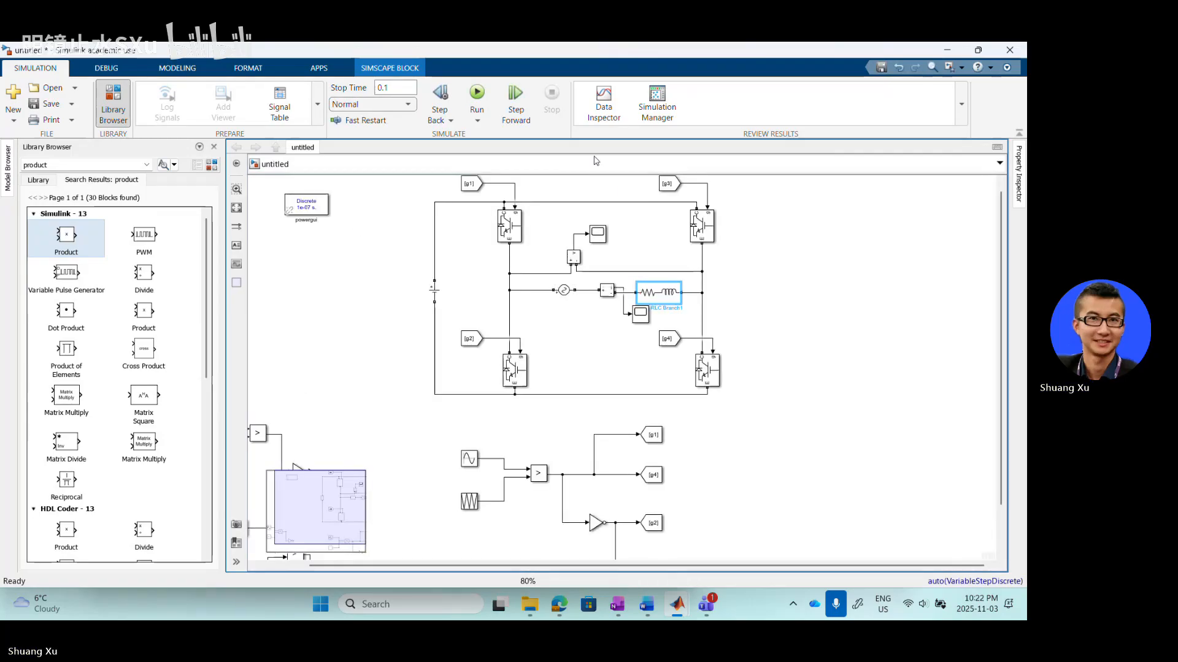
scroll(516, 195, "down", 1)
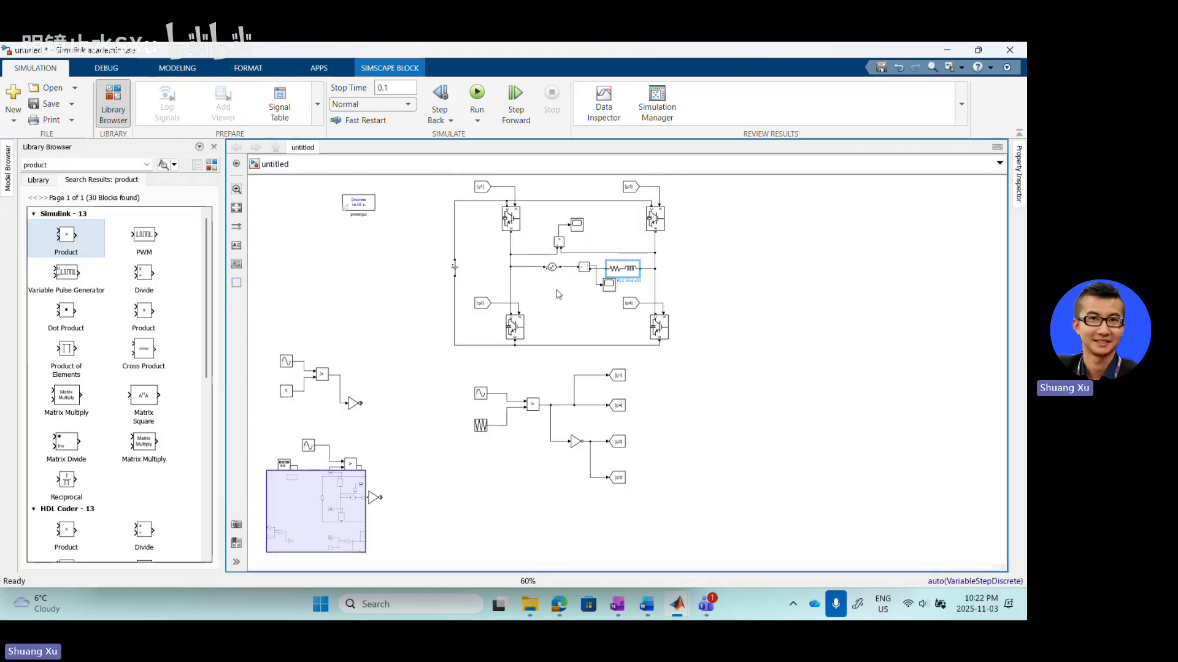
double_click(609, 287)
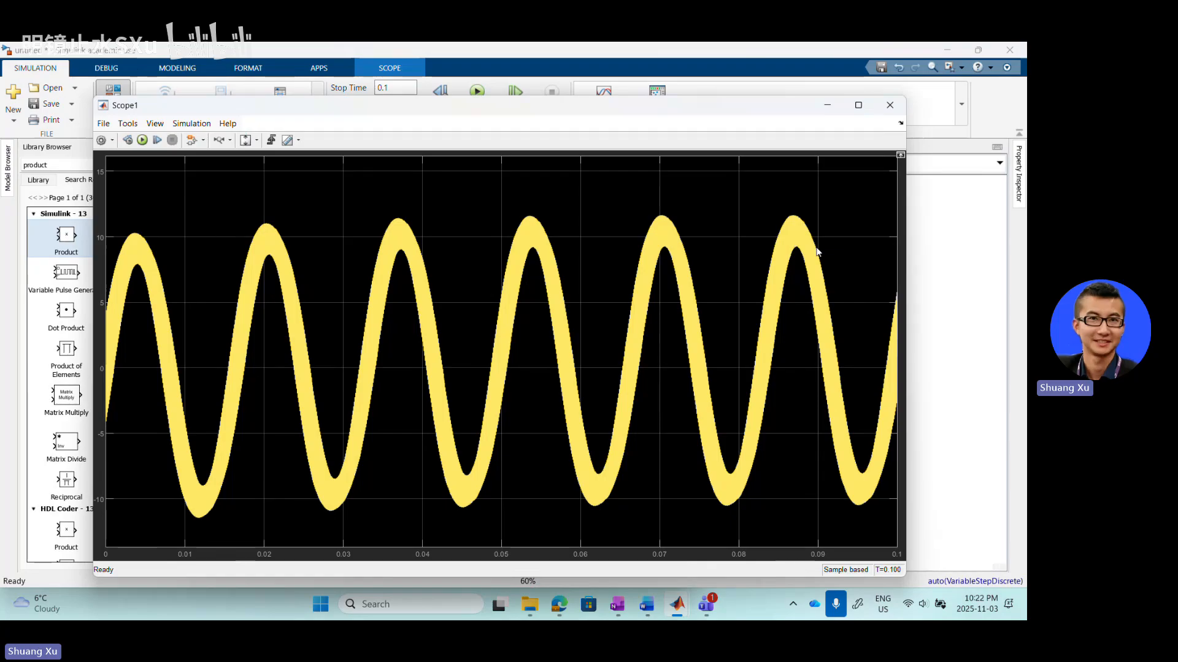
left_click(981, 327)
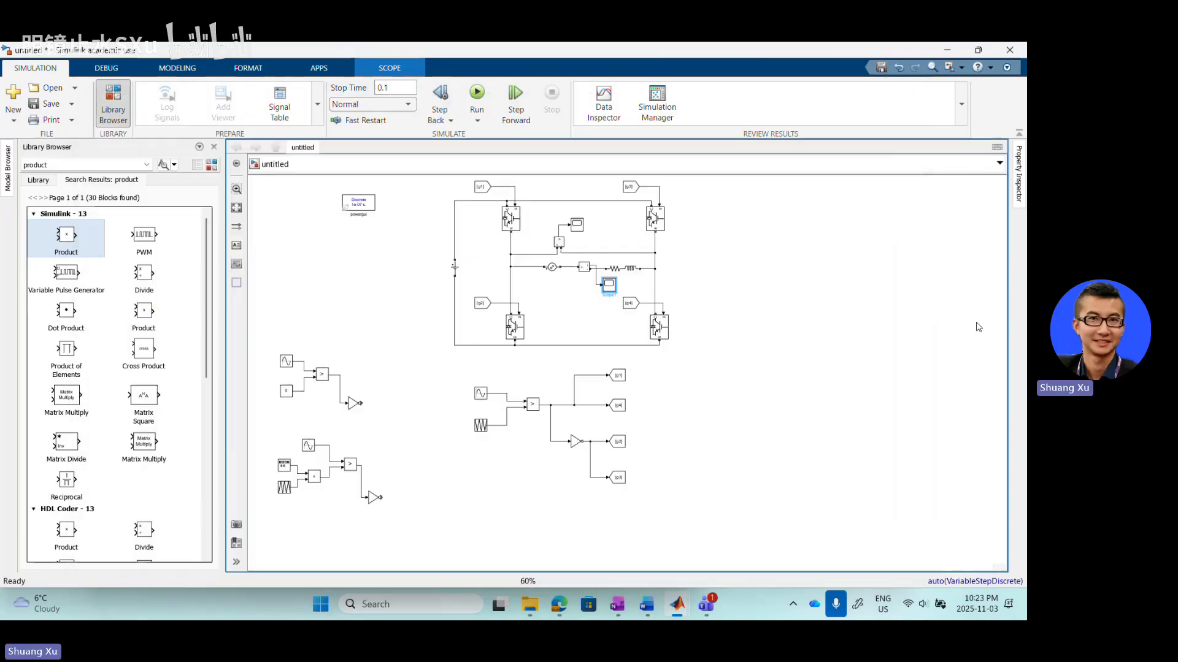
- Set the stop time to 1, run the simulation while watching the grid current scope, and stop the run early
left_click(391, 89)
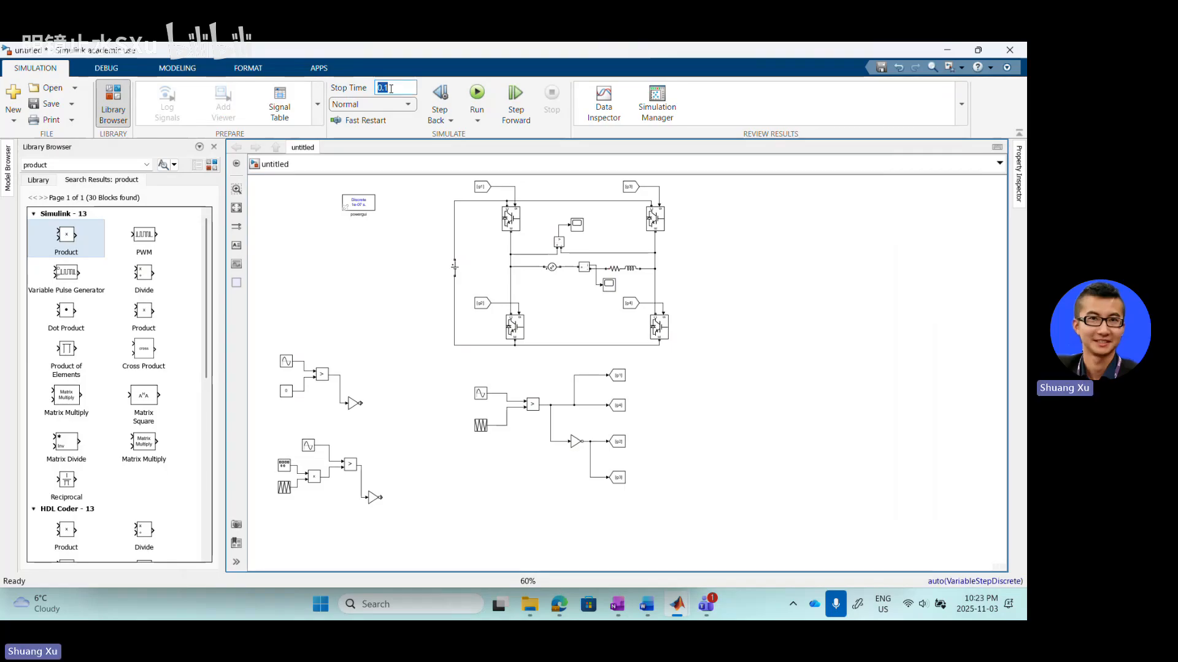
left_click(476, 93)
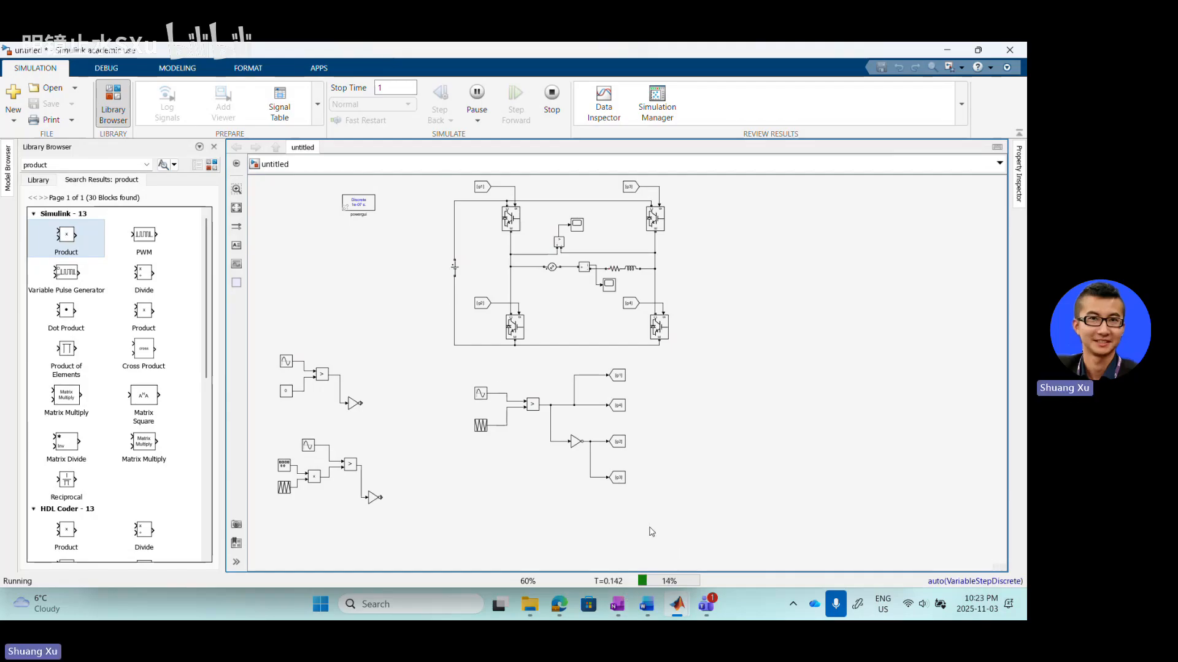
left_click(677, 604)
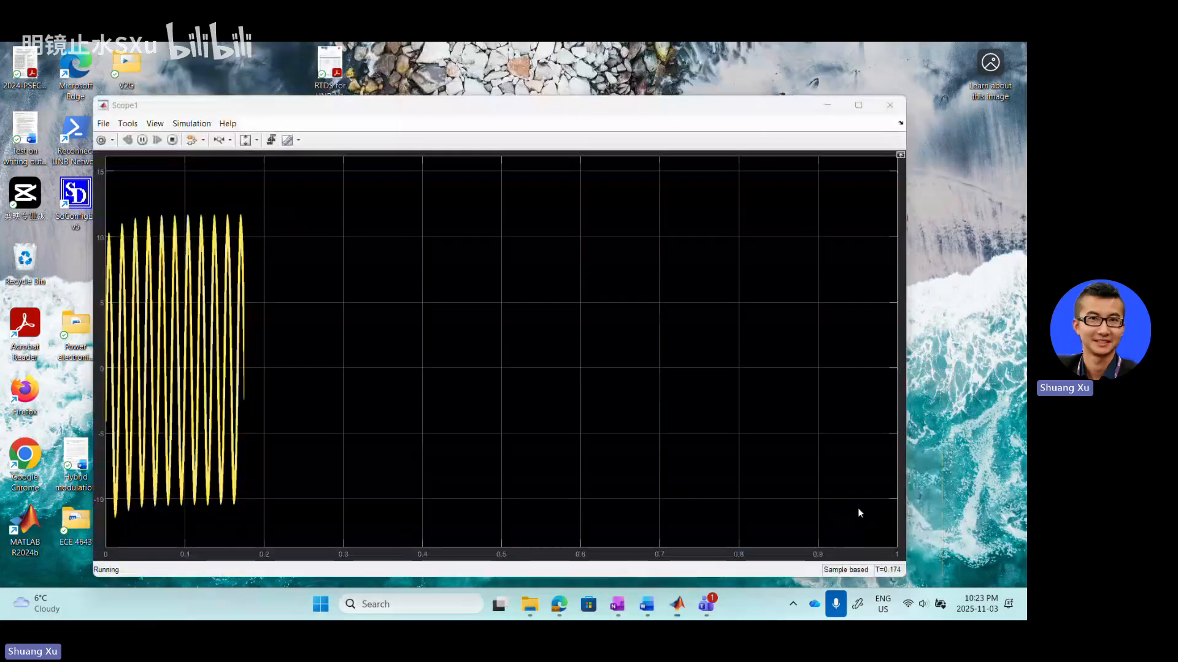
left_click(857, 507)
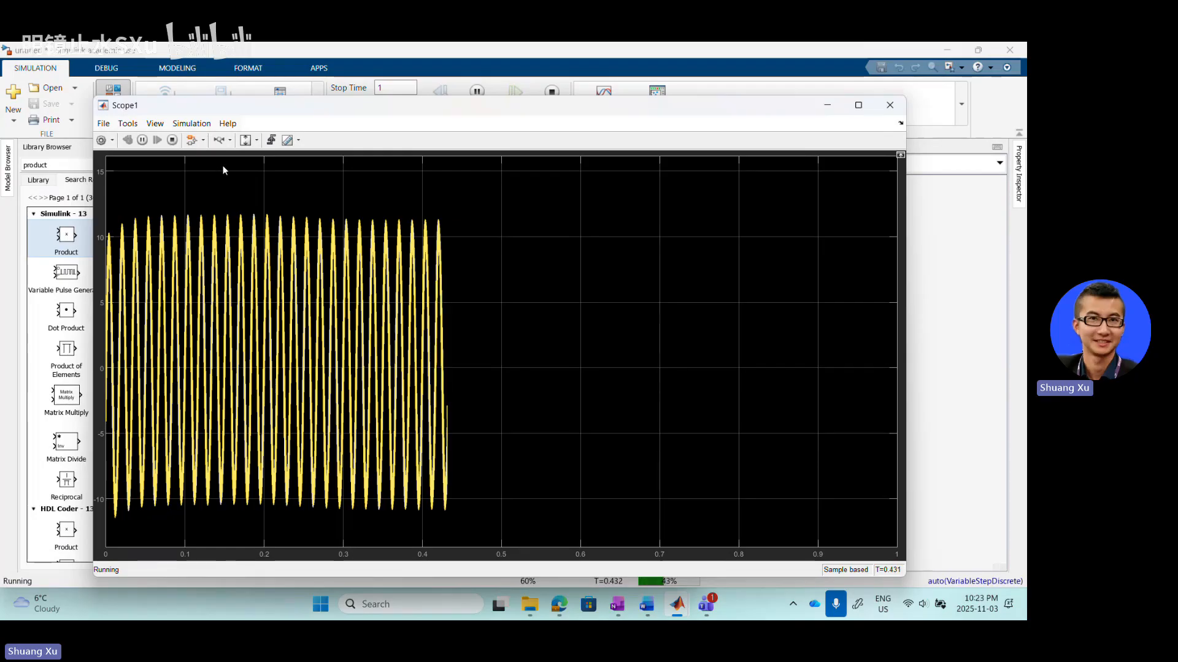
left_click(172, 141)
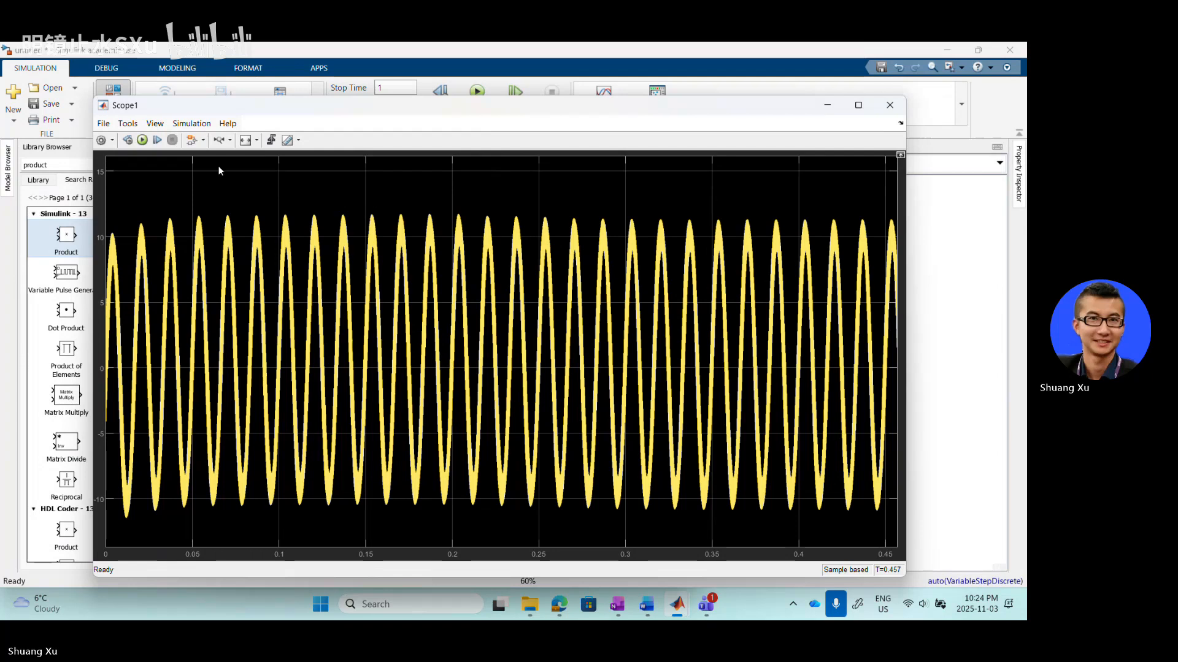
- Zoom the grid current scope's time axis to about 0.36–0.44 s, inspect the ripple, and return to the model
left_click(219, 141)
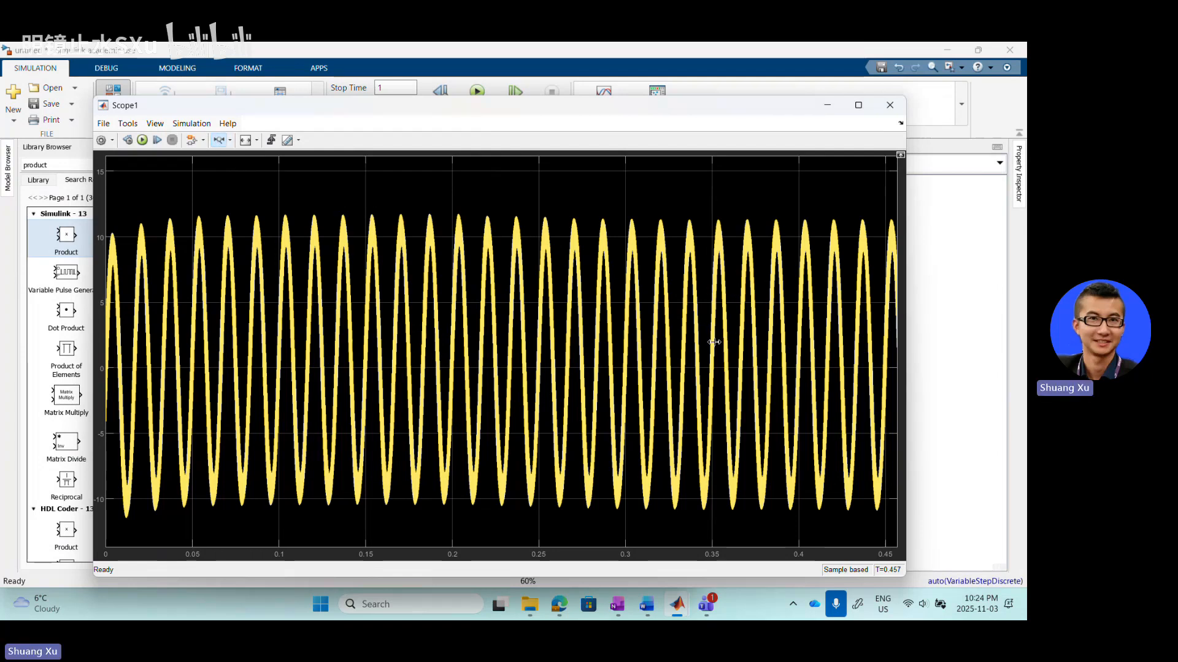
left_click_drag(725, 347, 864, 348)
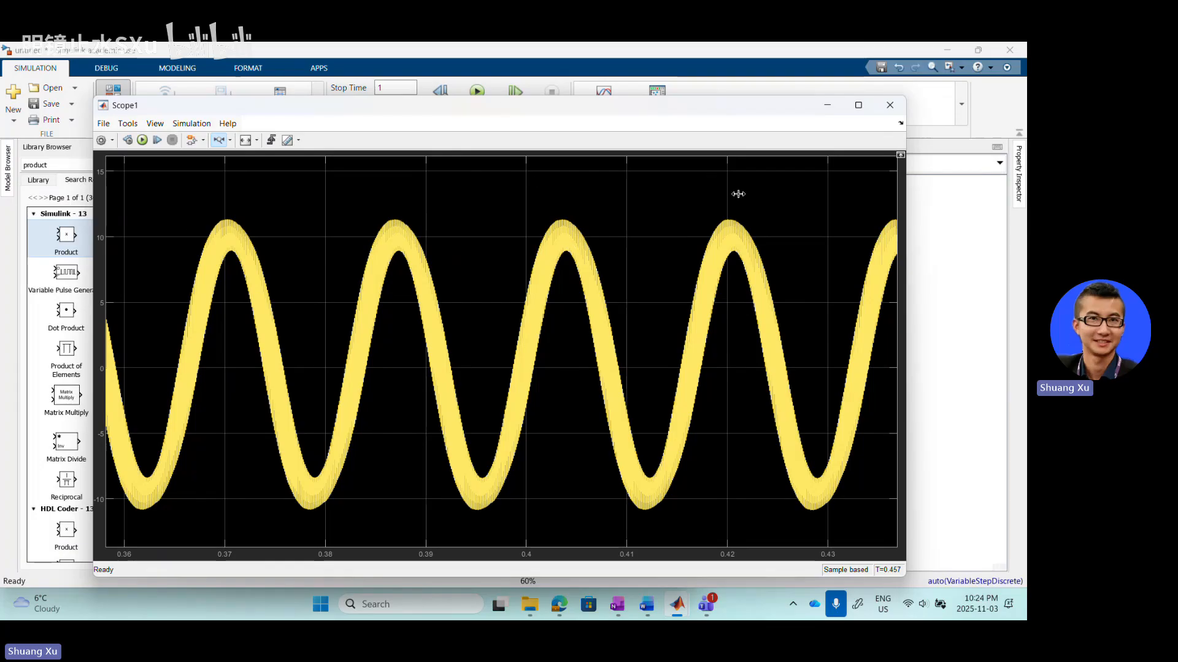
left_click(925, 270)
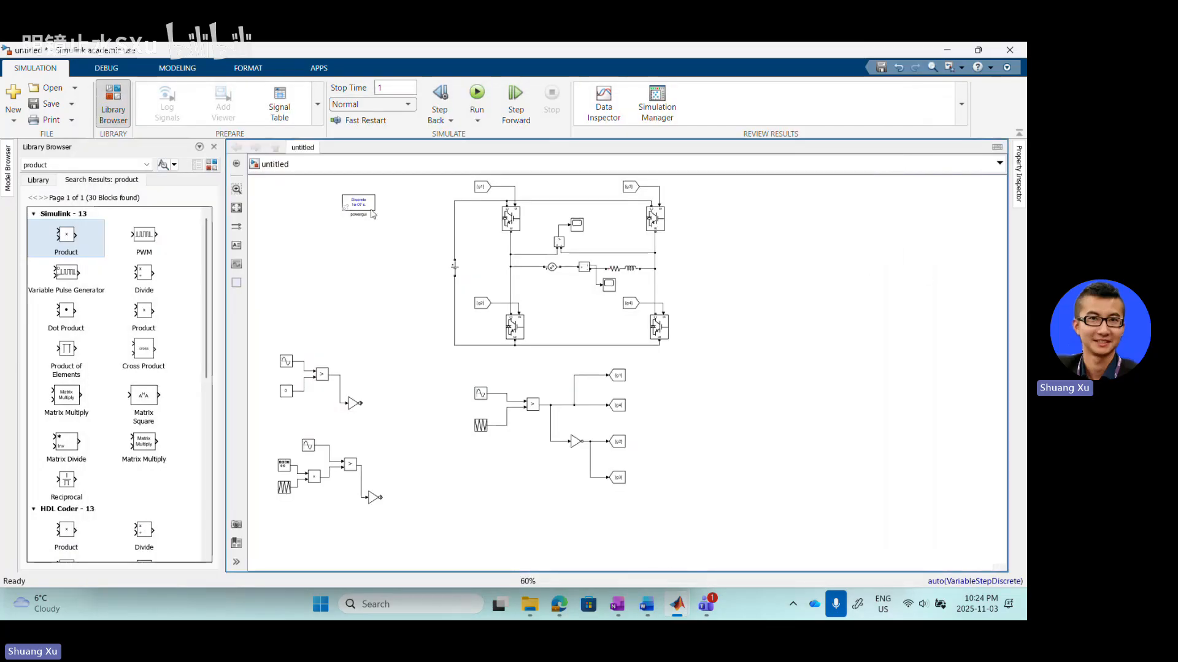
- Open powergui's FFT Analyzer and select the Ig data structure as the signal to analyze
double_click(362, 204)
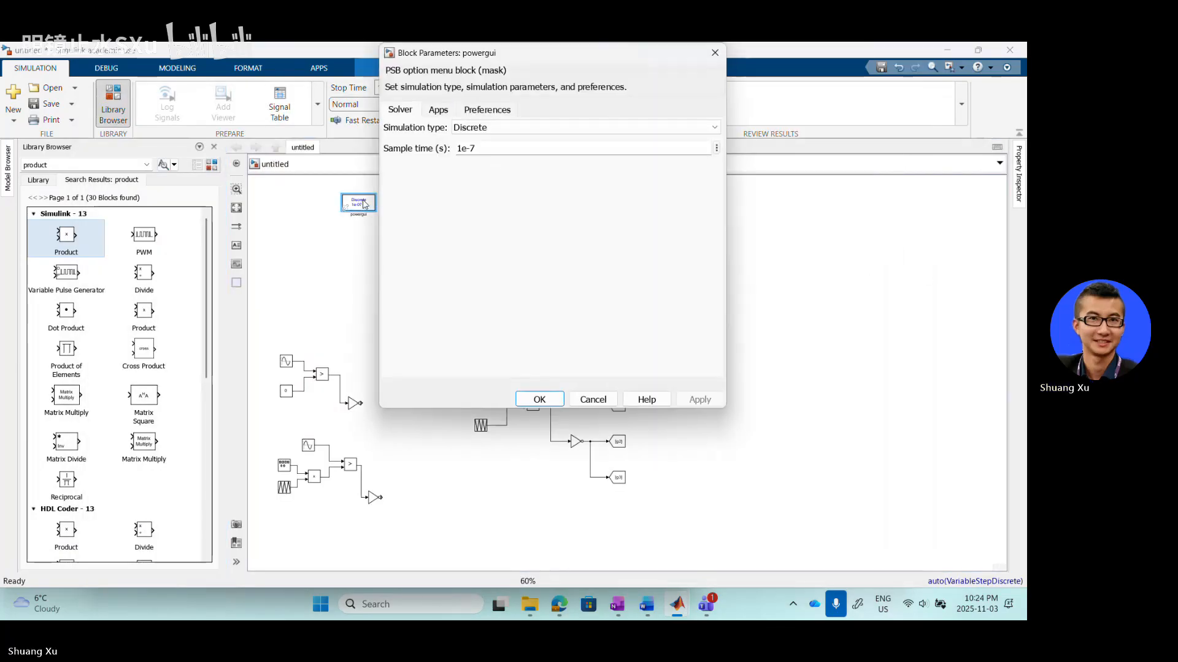
left_click(437, 109)
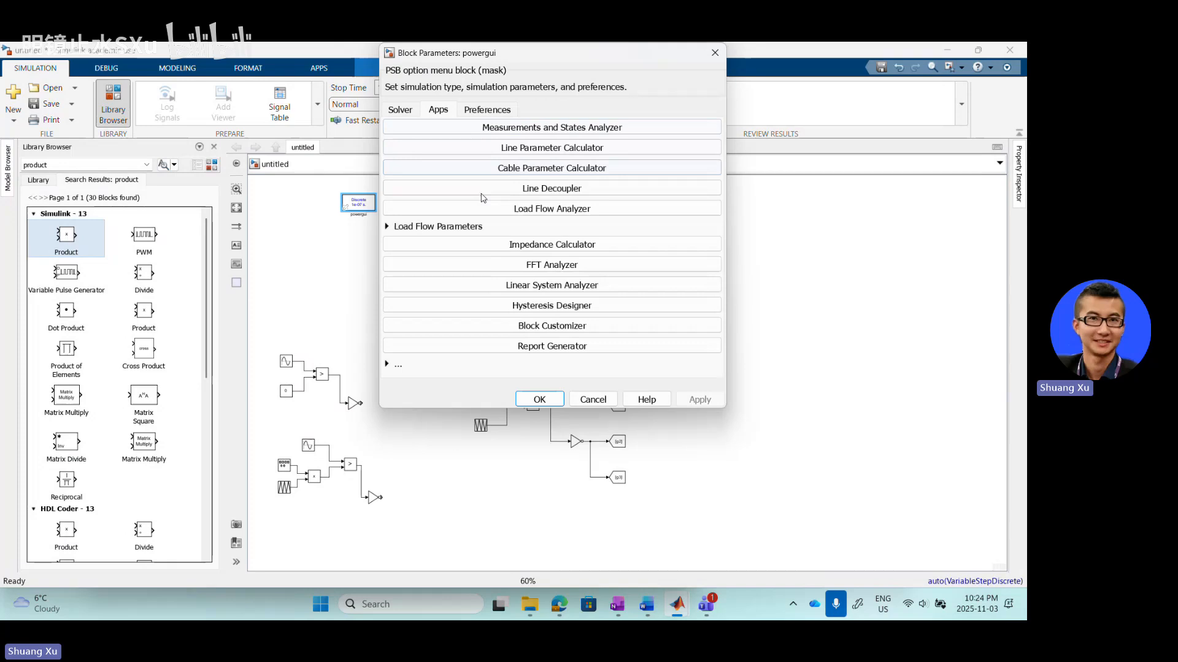
left_click(515, 265)
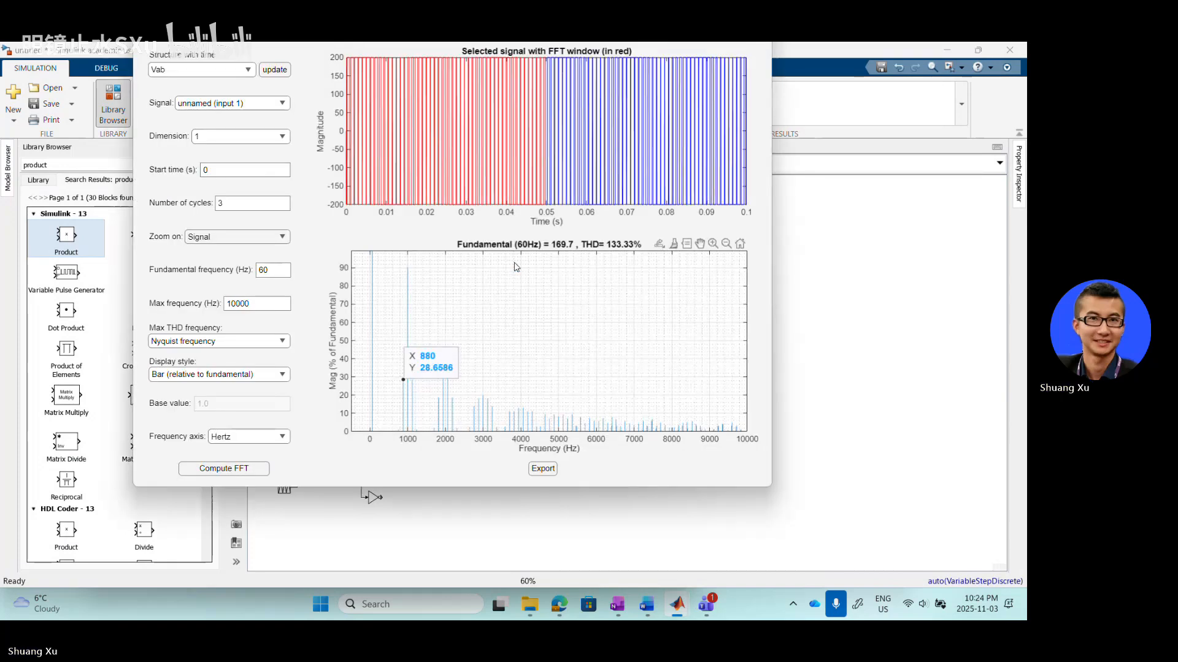
left_click(246, 75)
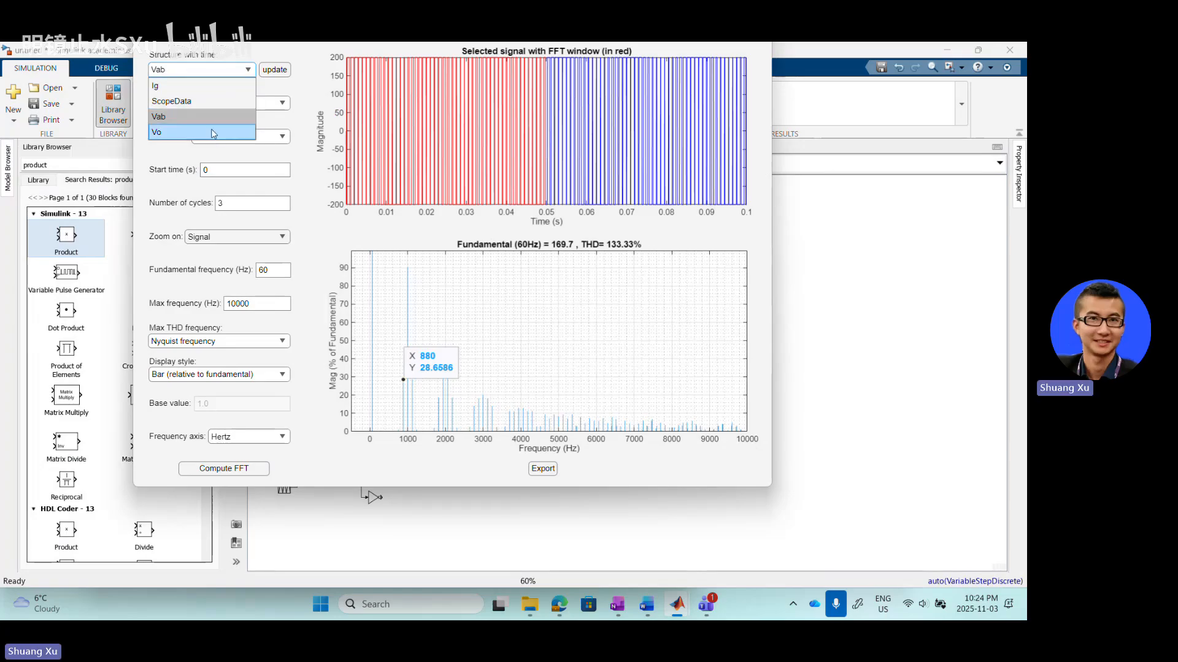
left_click(196, 89)
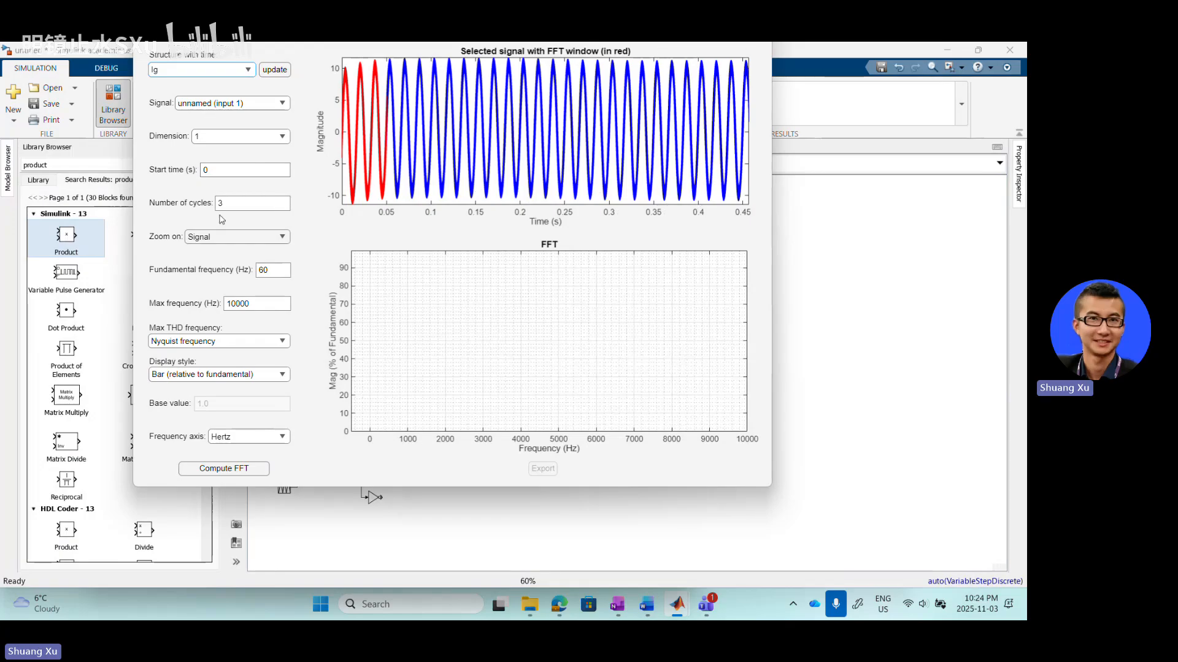
- Set the FFT start time to 0.4 s and compute the grid current spectrum
left_click(232, 170)
type(".4")
key("Return")
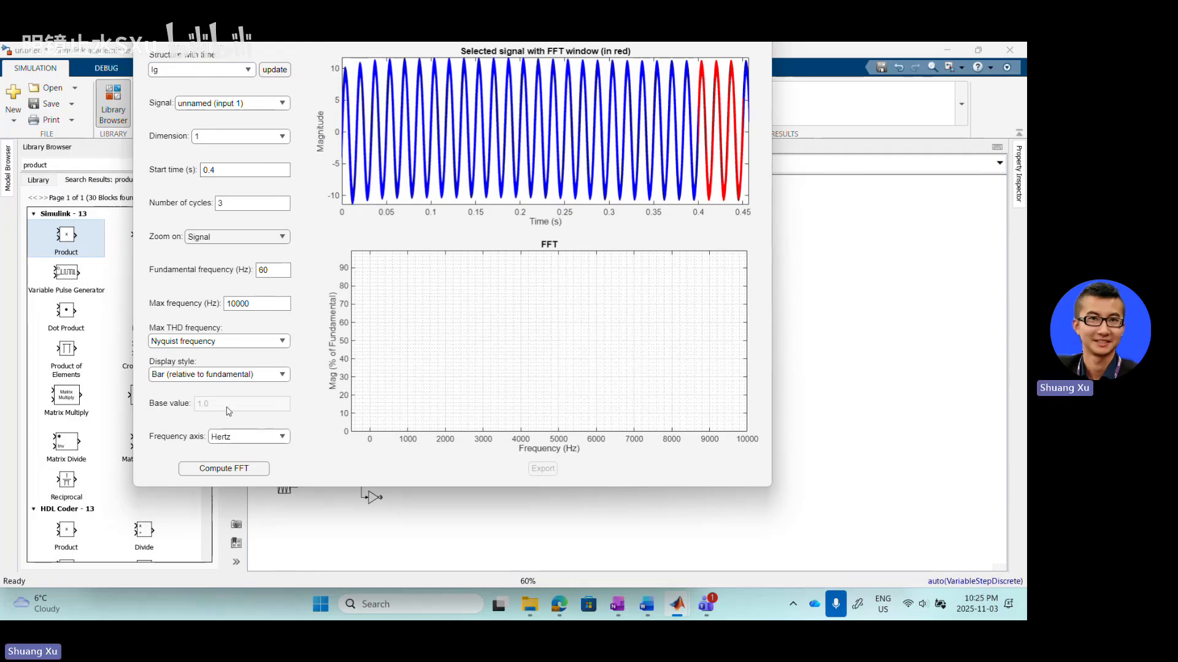
left_click(247, 473)
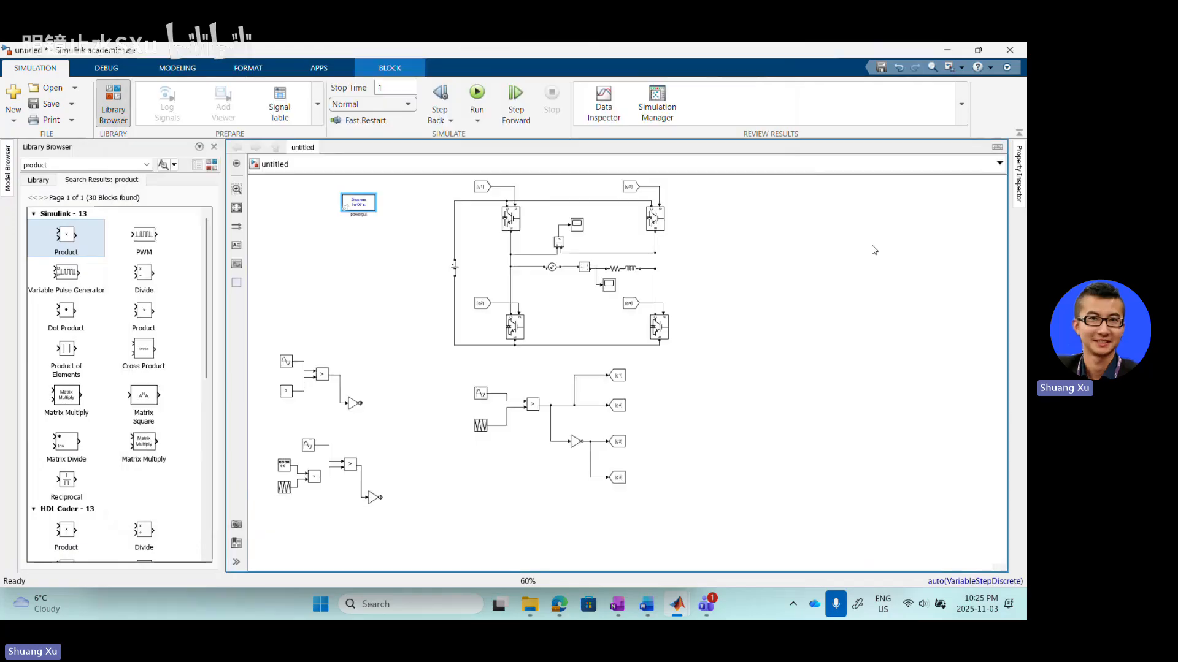
left_click(874, 250)
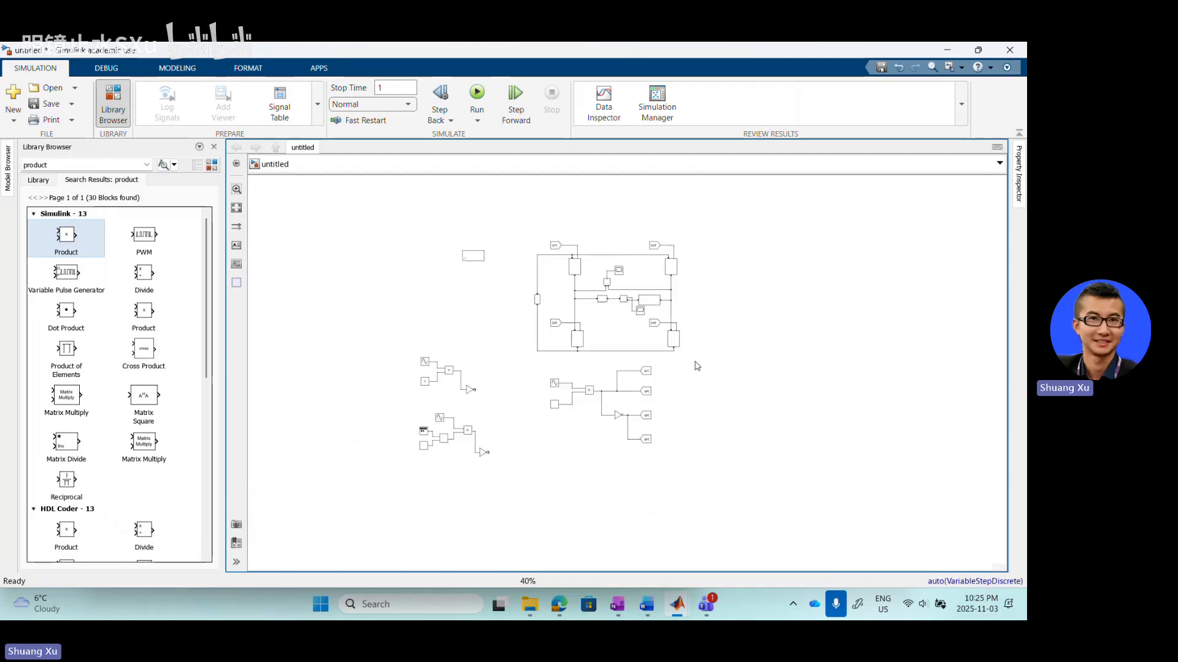
scroll(675, 327, "up", 2)
scroll(674, 303, "down", 2)
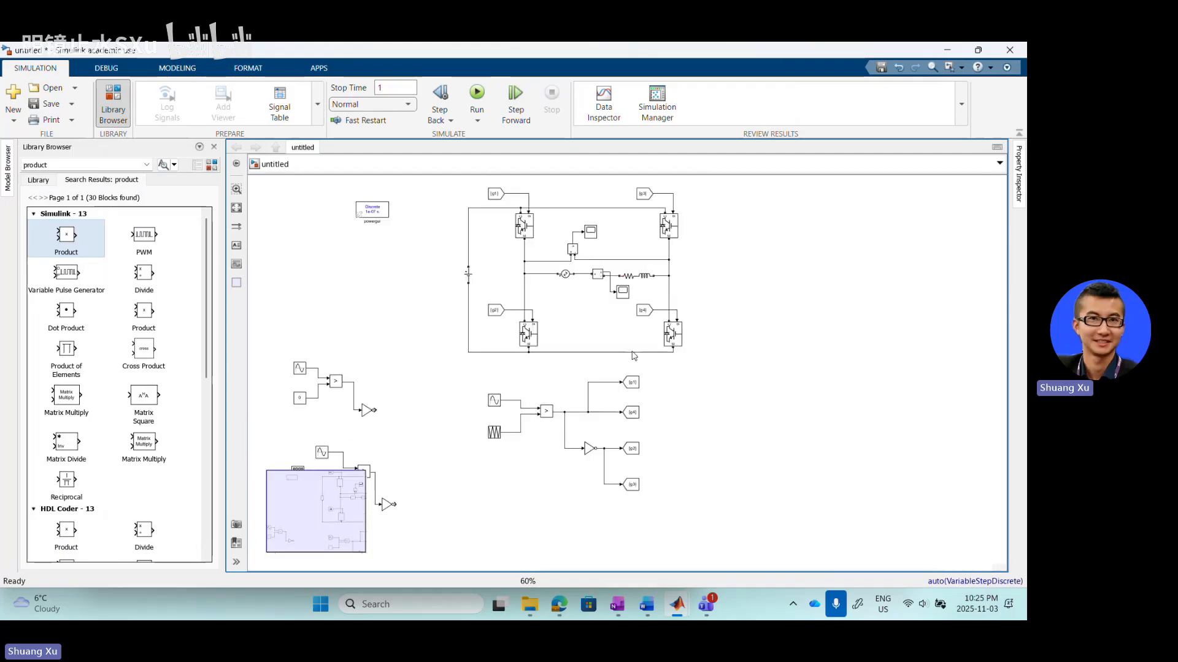
scroll(674, 391, "down", 1)
scroll(704, 426, "up", 1)
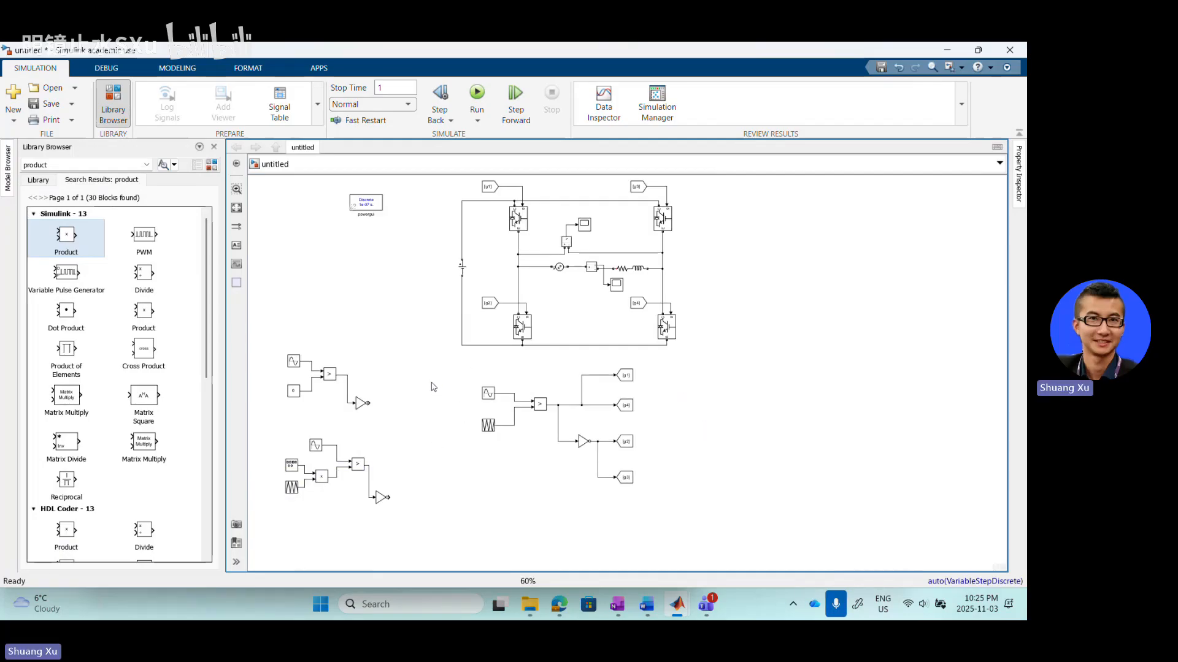
scroll(448, 397, "down", 1)
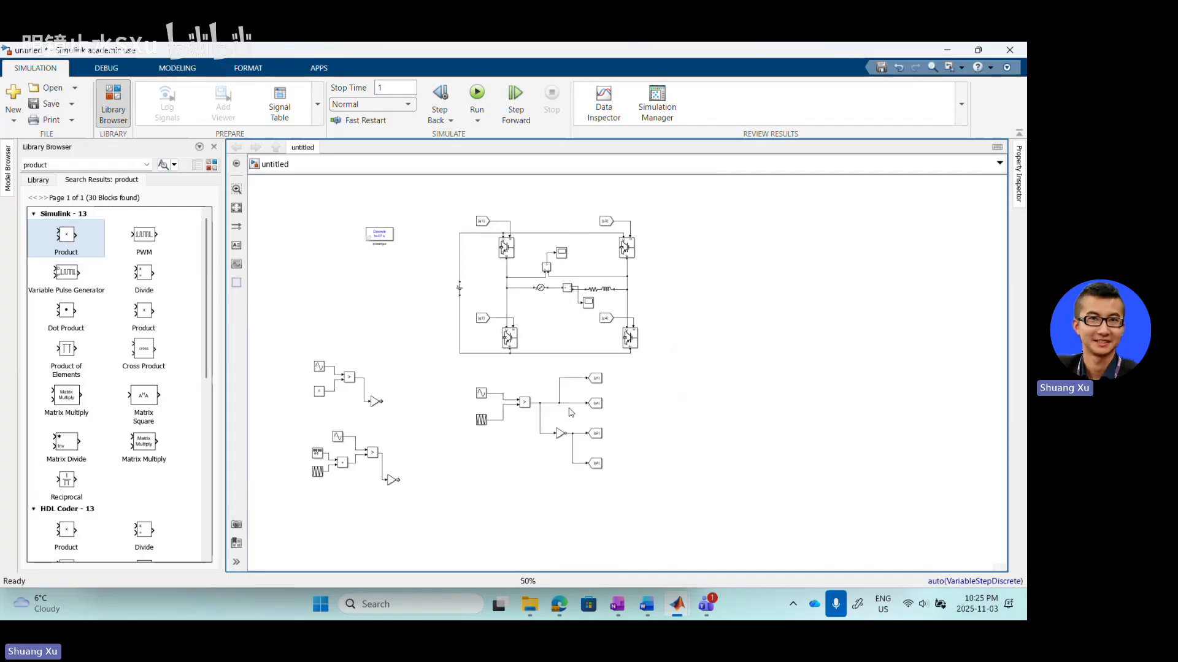
scroll(570, 412, "up", 1)
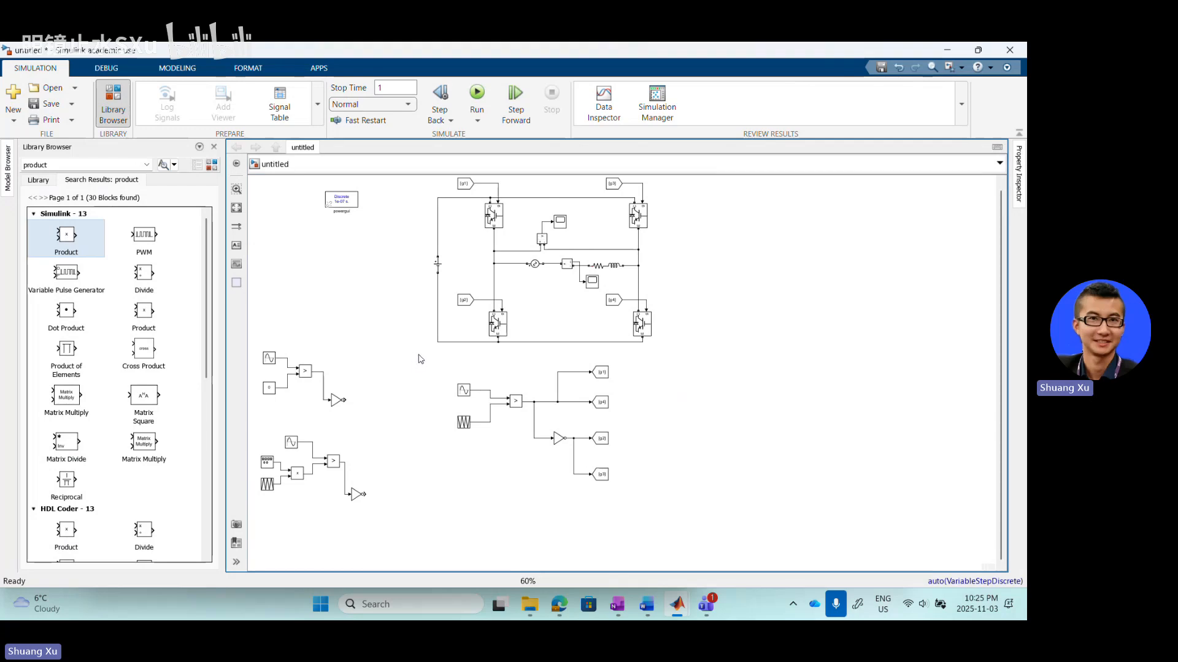
- Delete the signal lines feeding the g1, g4, g2 and g3 Goto blocks from the comparator and NOT gate
scroll(422, 361, "down", 1)
scroll(460, 392, "up", 1)
scroll(423, 394, "up", 2)
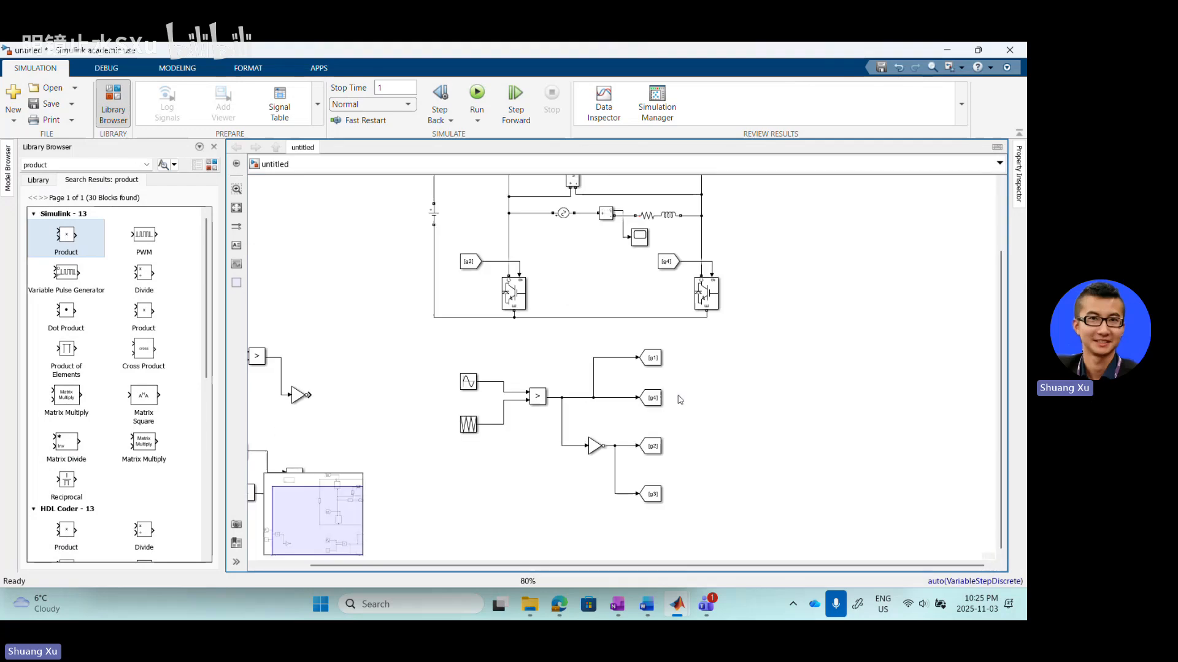
left_click(623, 359)
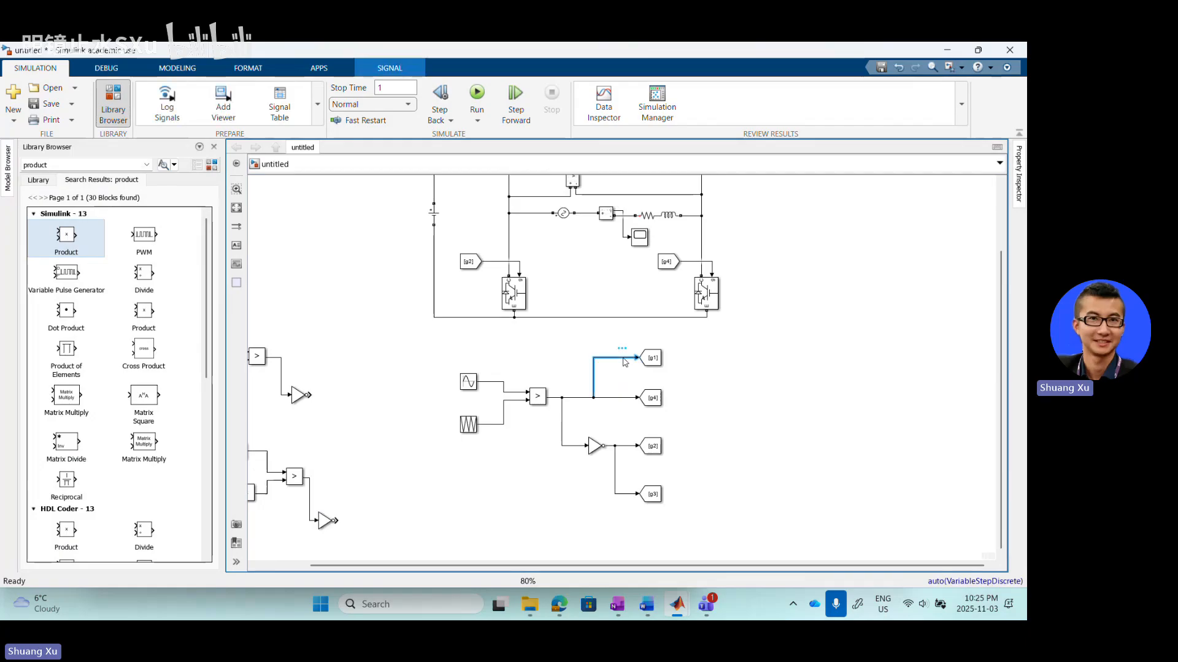
key("Delete")
left_click(629, 397)
key("Delete")
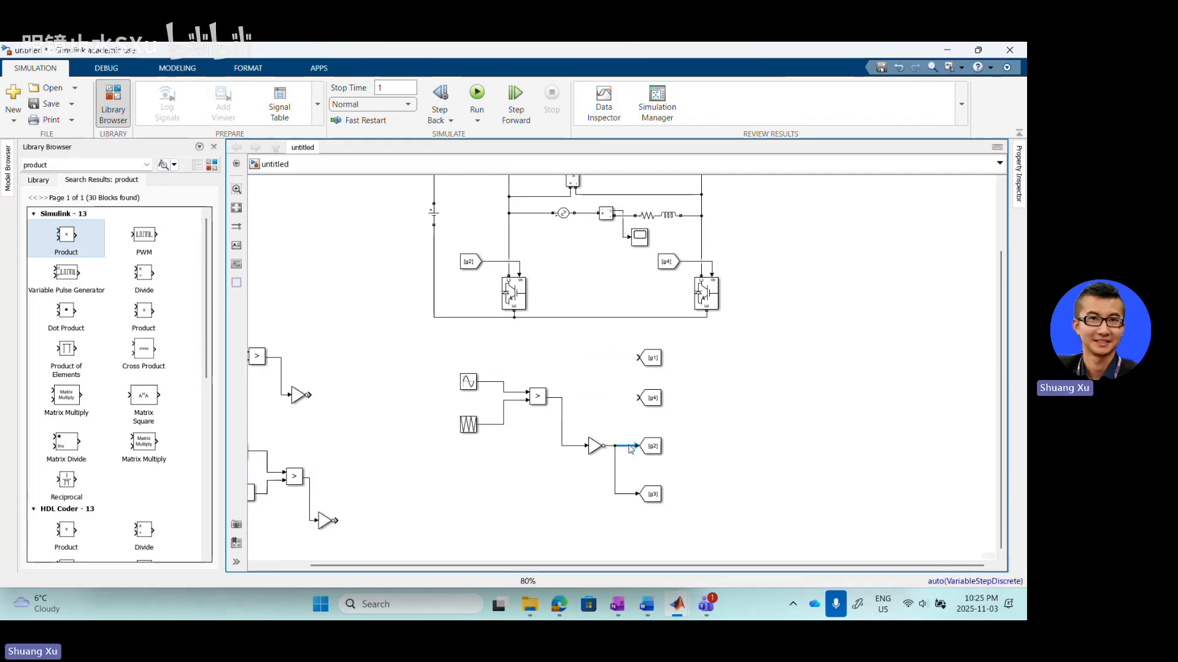
left_click(629, 447)
key("Delete")
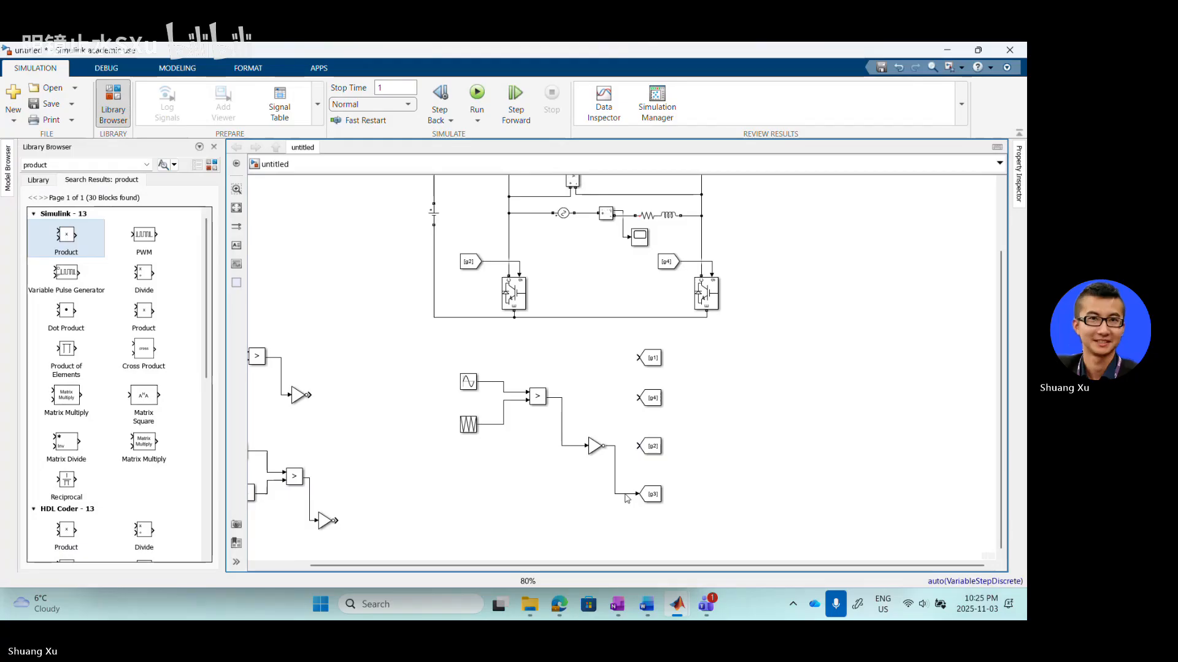
left_click(625, 495)
key("Delete")
- Move the four Goto blocks together well to the right of the existing modulator, leaving room for new logic
scroll(428, 397, "down", 3)
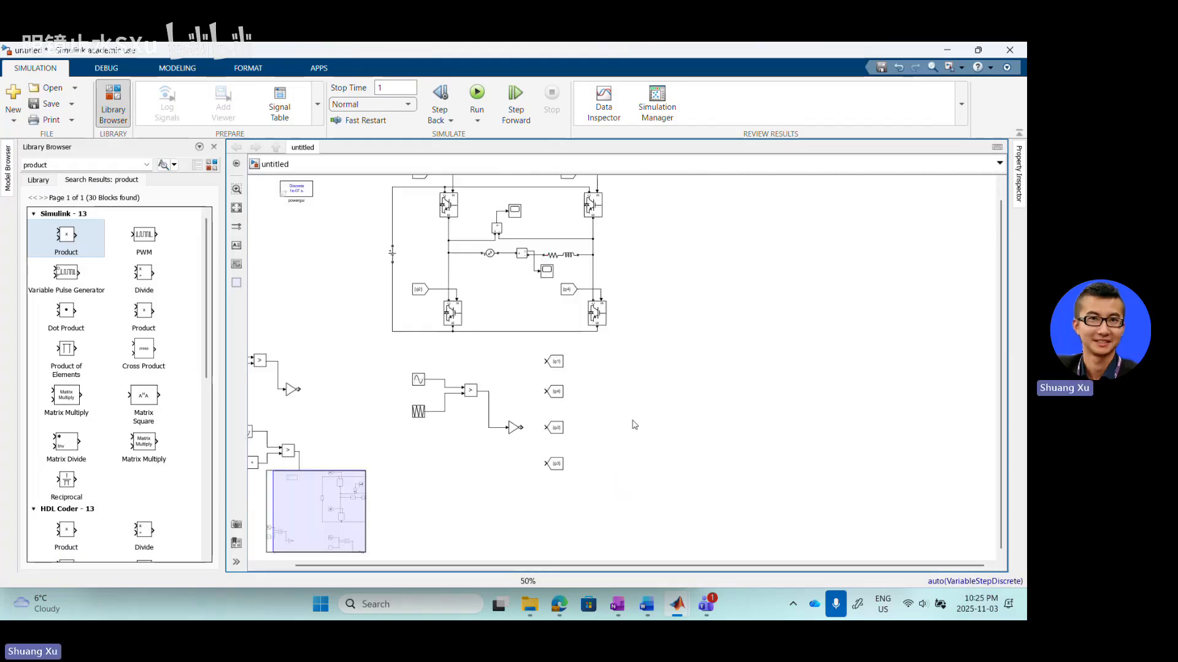
scroll(635, 425, "up", 3)
left_click_drag(501, 319, 560, 525)
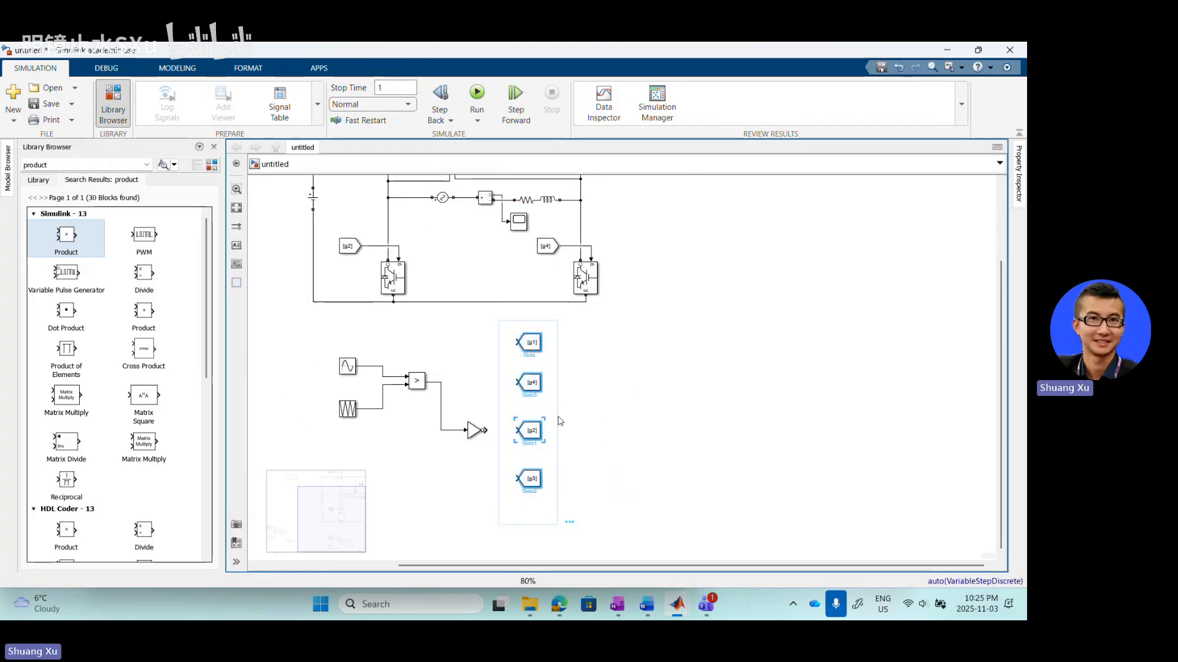
left_click_drag(540, 387, 772, 385)
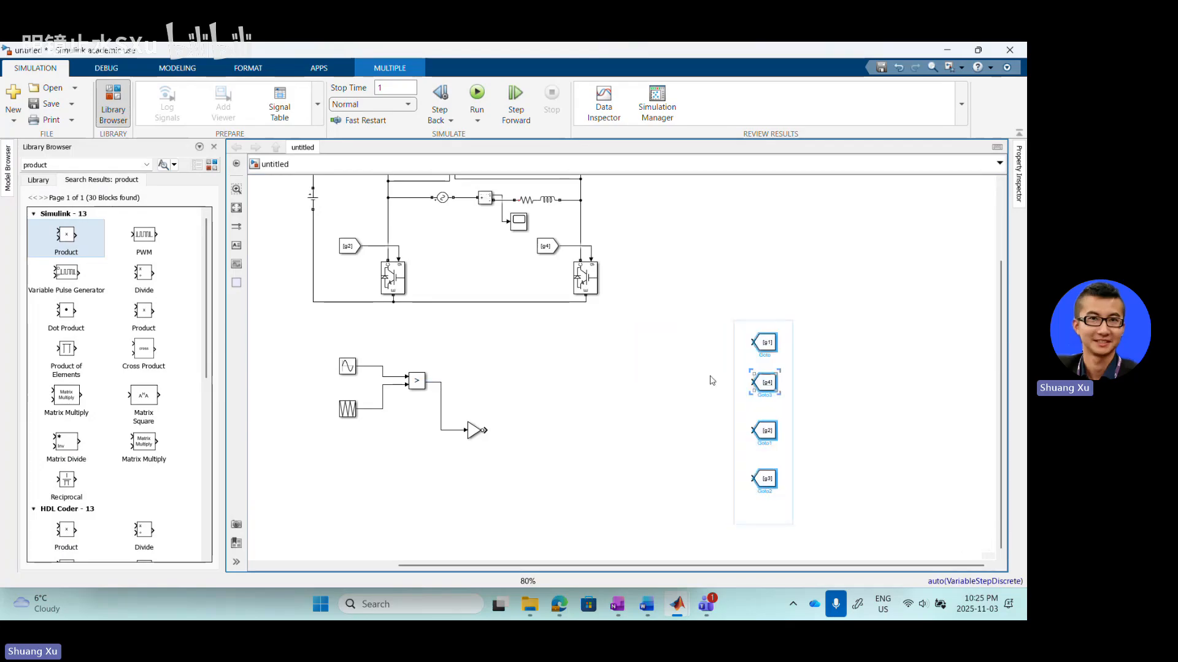
- Copy the sine wave and Repeating Sequence sources with their output lines into the free space before the Goto blocks
left_click(396, 310)
left_click(347, 368)
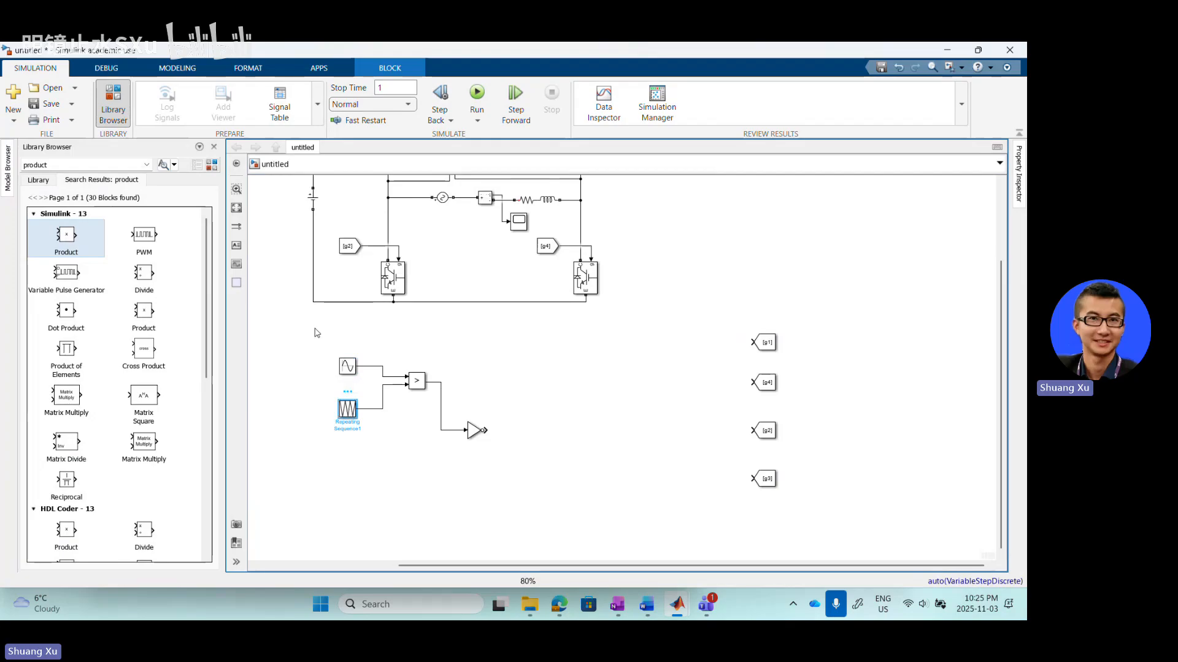
left_click_drag(318, 345, 610, 377)
left_click(601, 406)
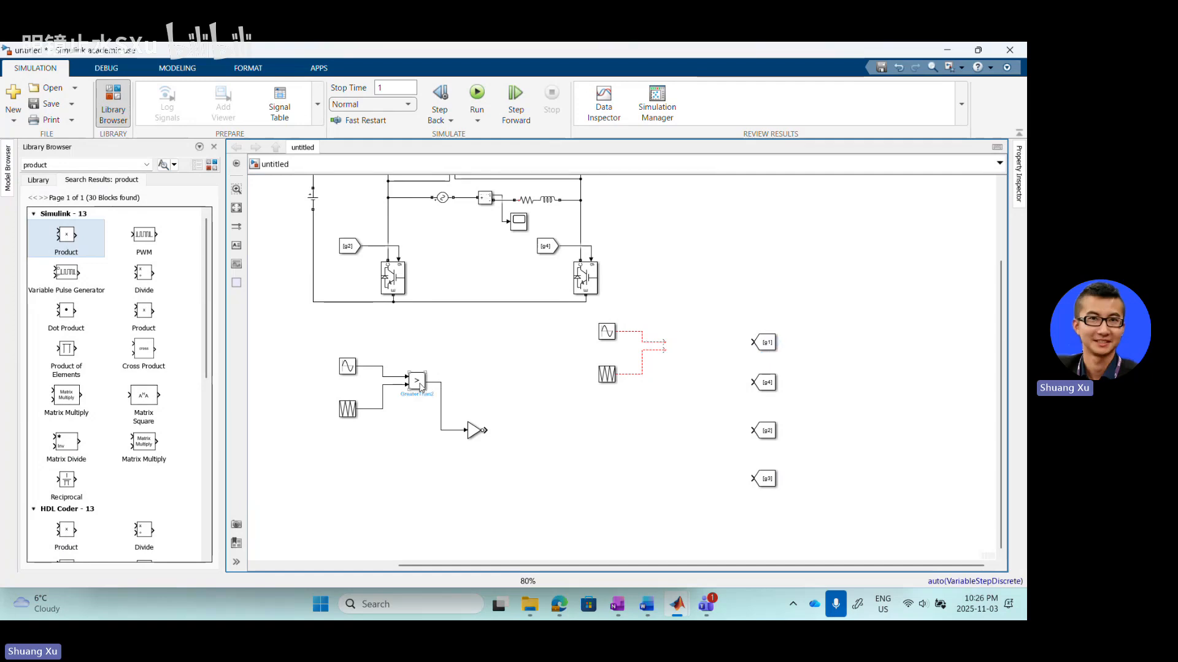
- Rearrange the Goto blocks into one column ordered g1, g2, g3, g4 from top to bottom
left_click_drag(774, 376, 669, 487)
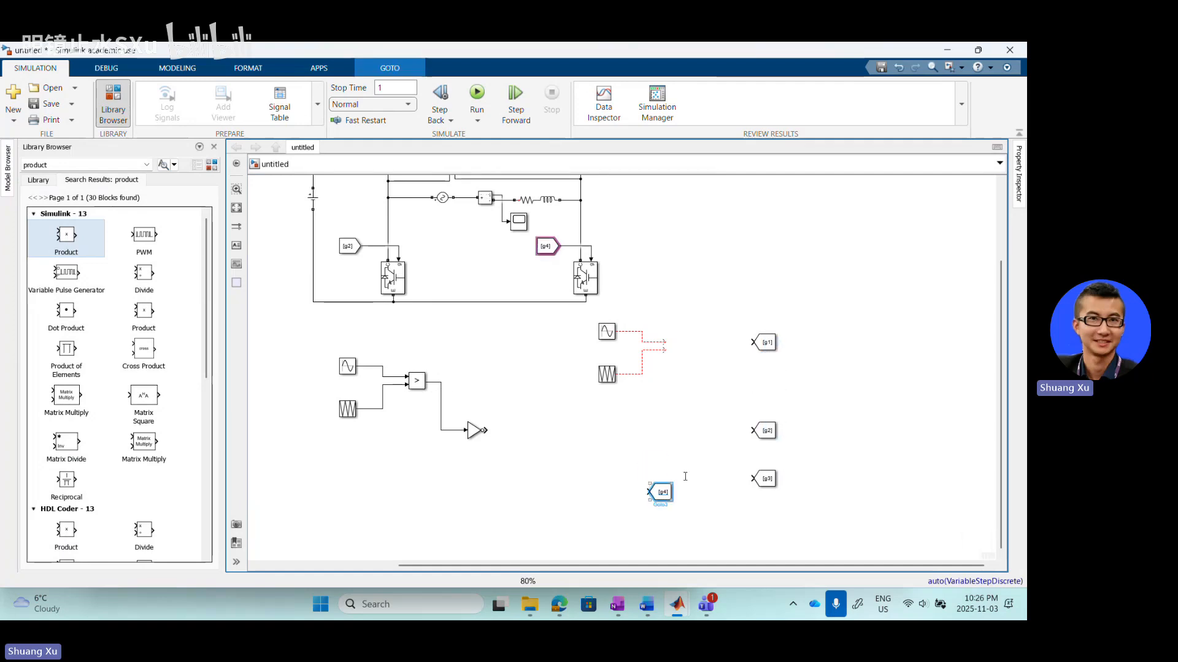
left_click(767, 432)
left_click_drag(766, 431, 766, 383)
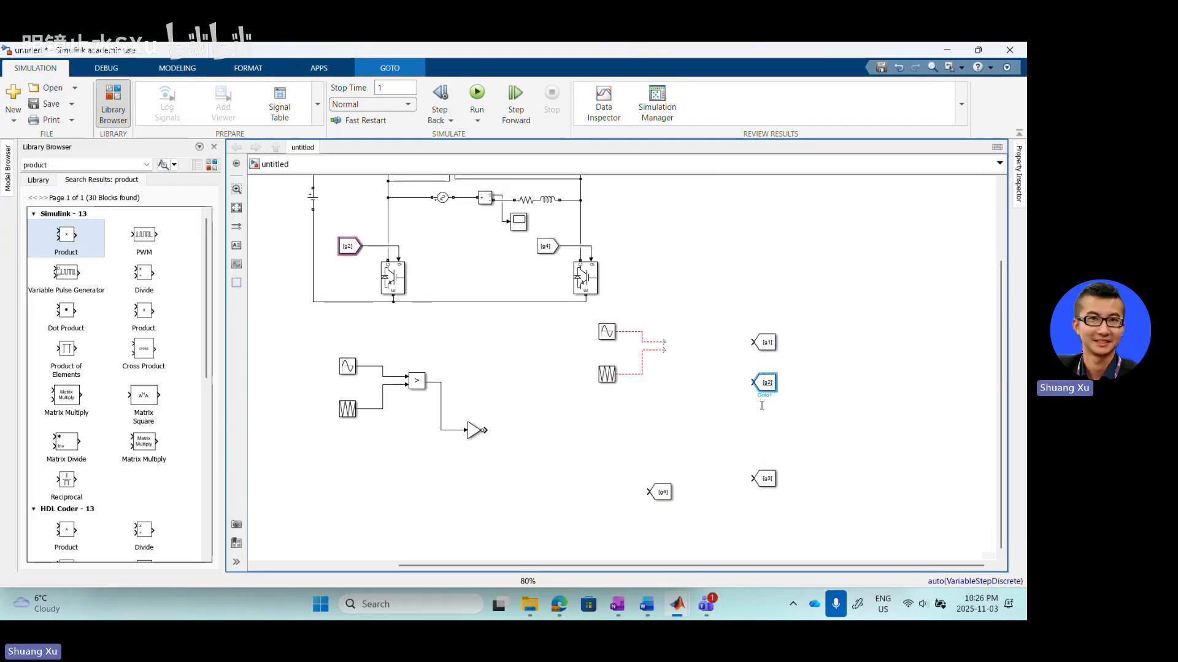
left_click_drag(766, 479, 765, 439)
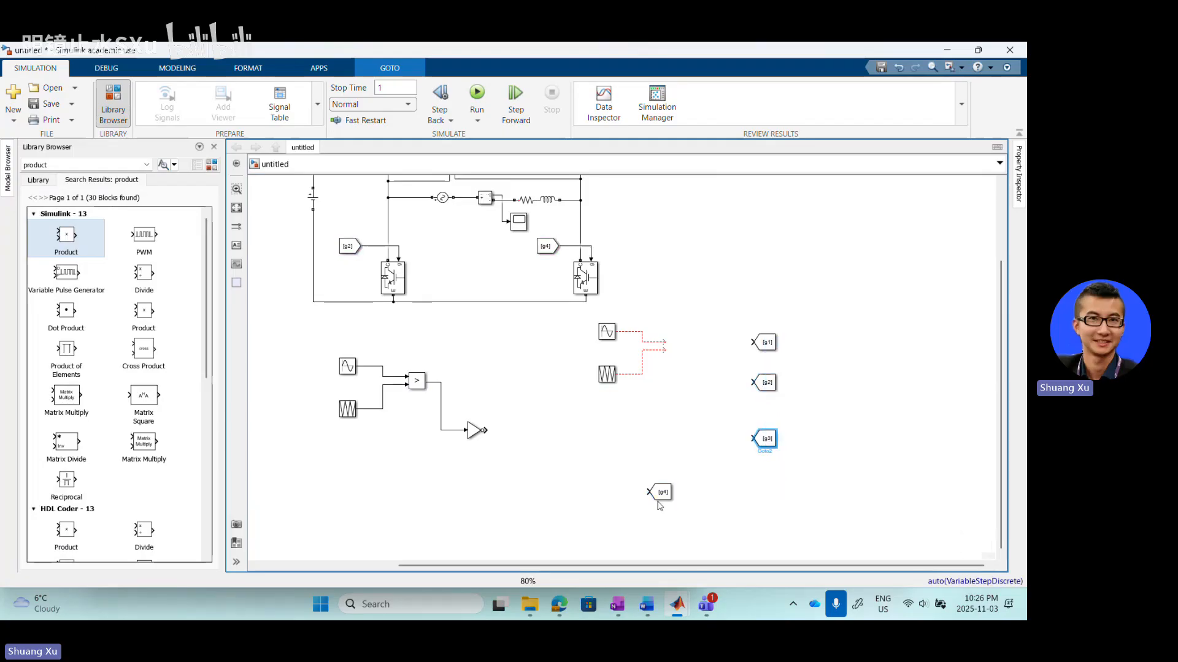
left_click_drag(661, 494, 766, 488)
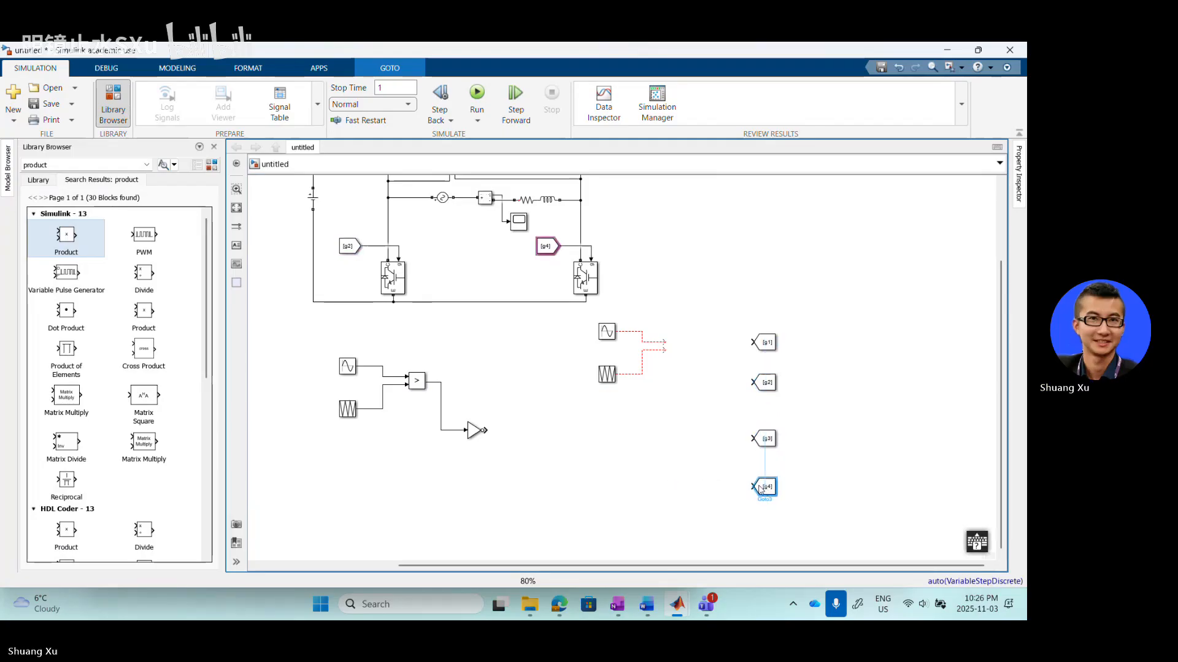
left_click(658, 435)
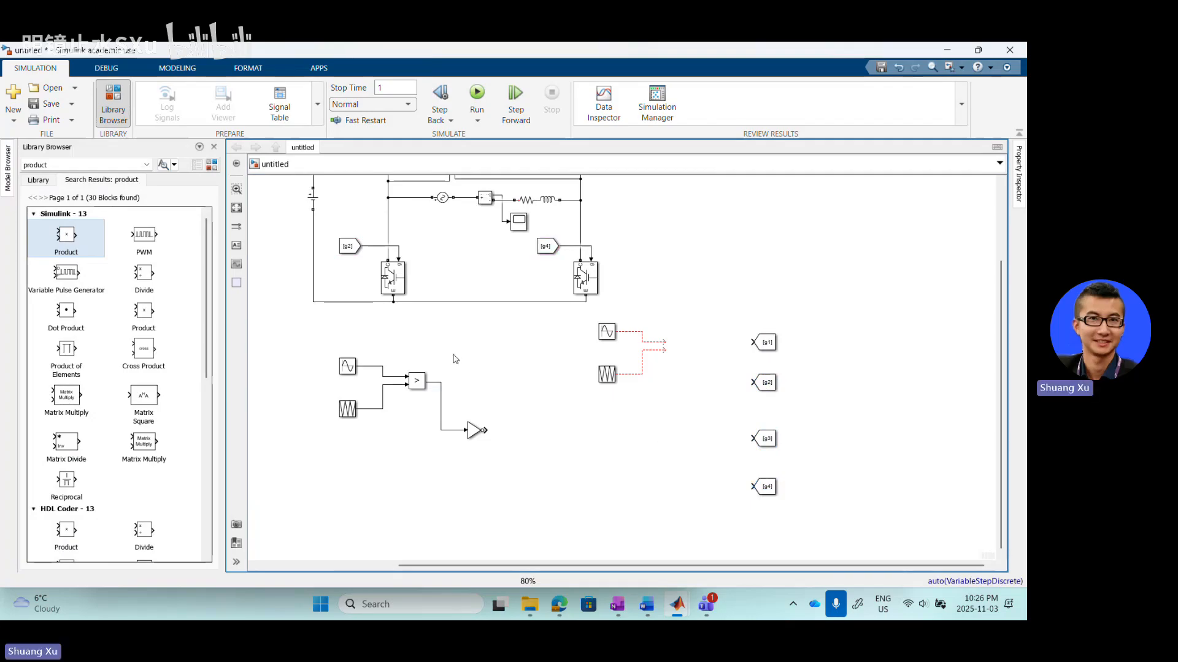
- Duplicate the modulator's greater-than comparator and NOT gate and place the copy beside the copied sine and carrier sources
left_click(418, 382)
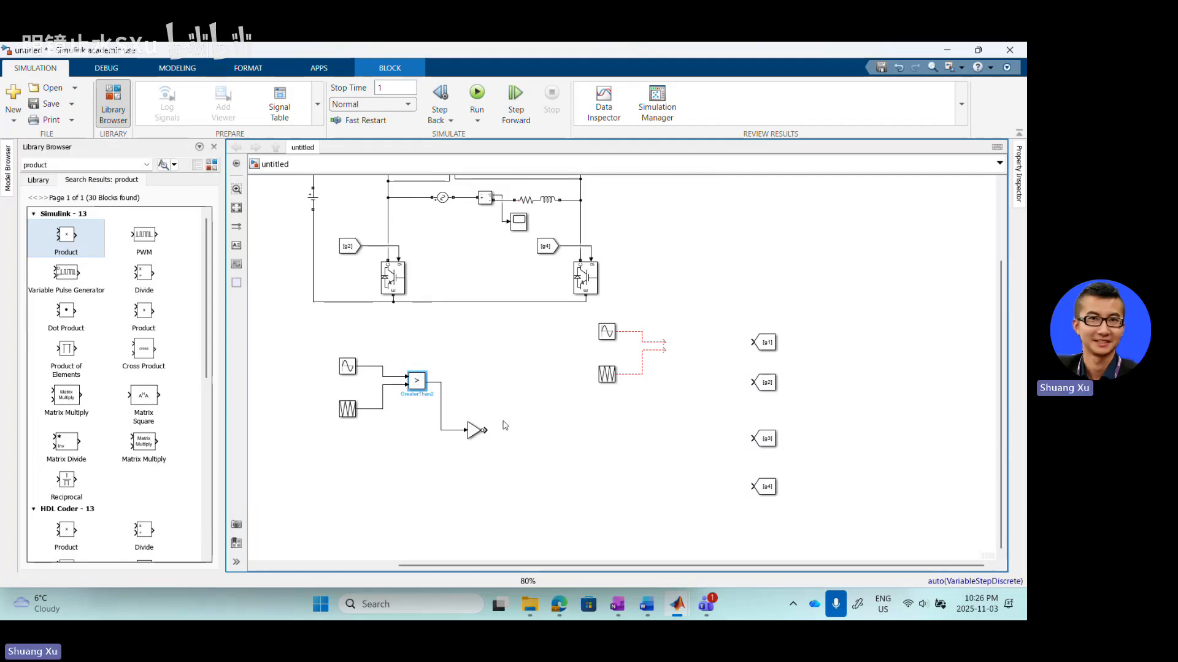
left_click_drag(515, 478, 420, 352)
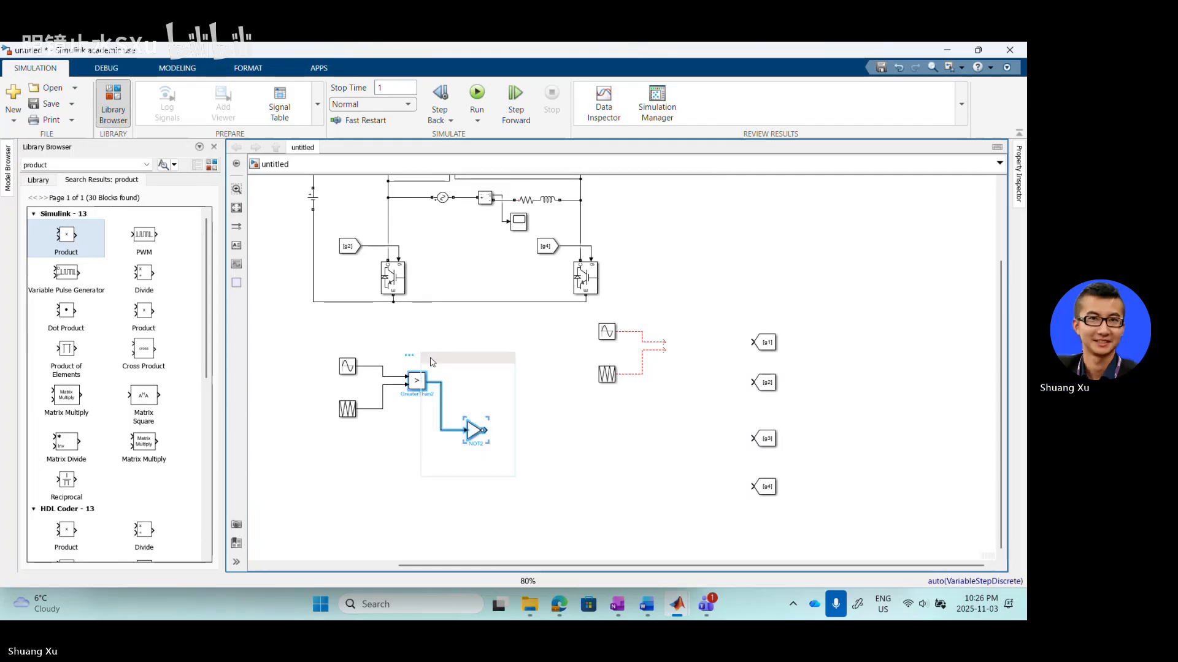
key("ctrl+c")
key("ctrl+v")
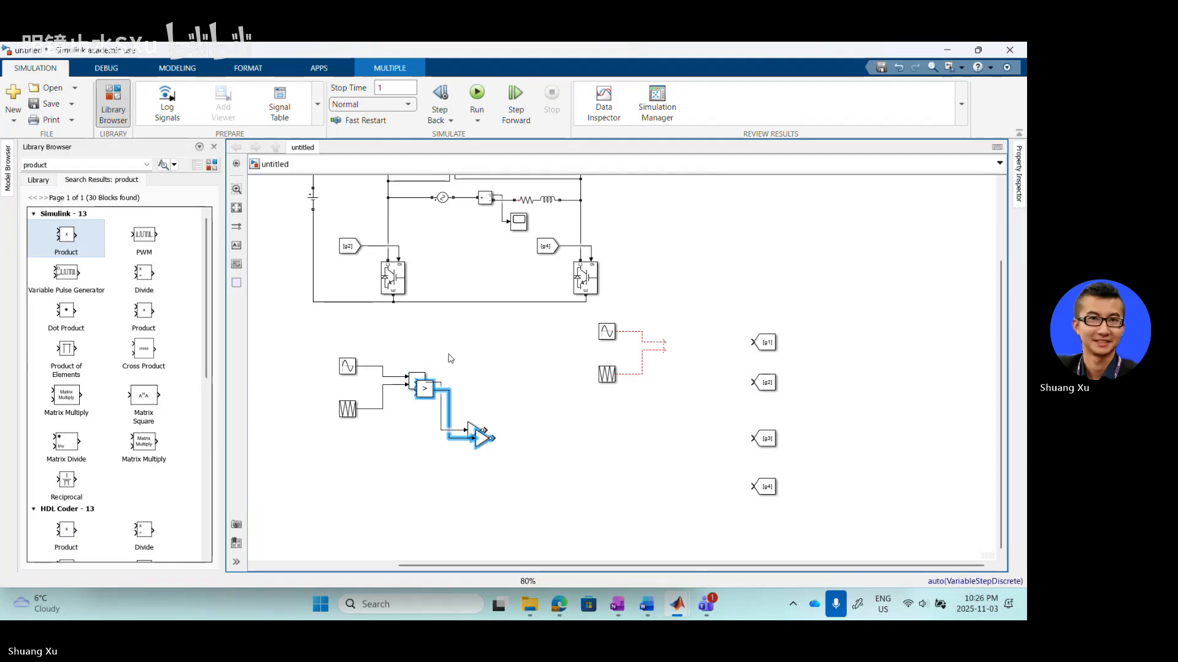
left_click_drag(424, 390, 680, 352)
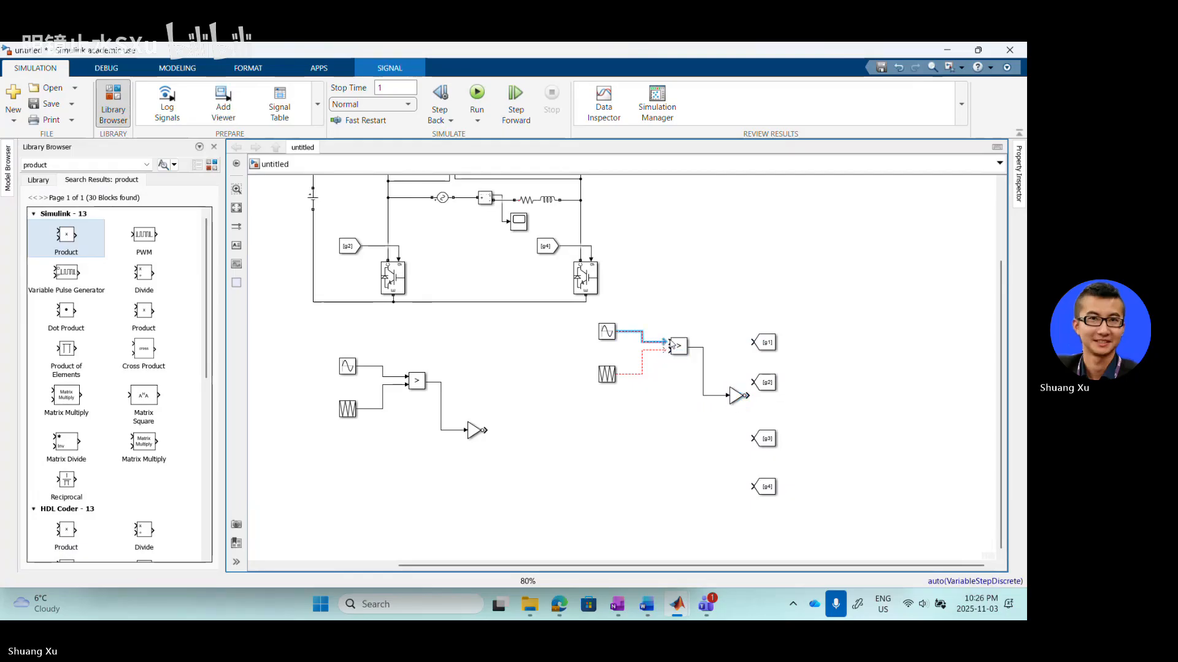
- Wire the copied sine and carrier into the new comparator, and connect its output to g1 and the NOT output to g2
left_click(667, 351)
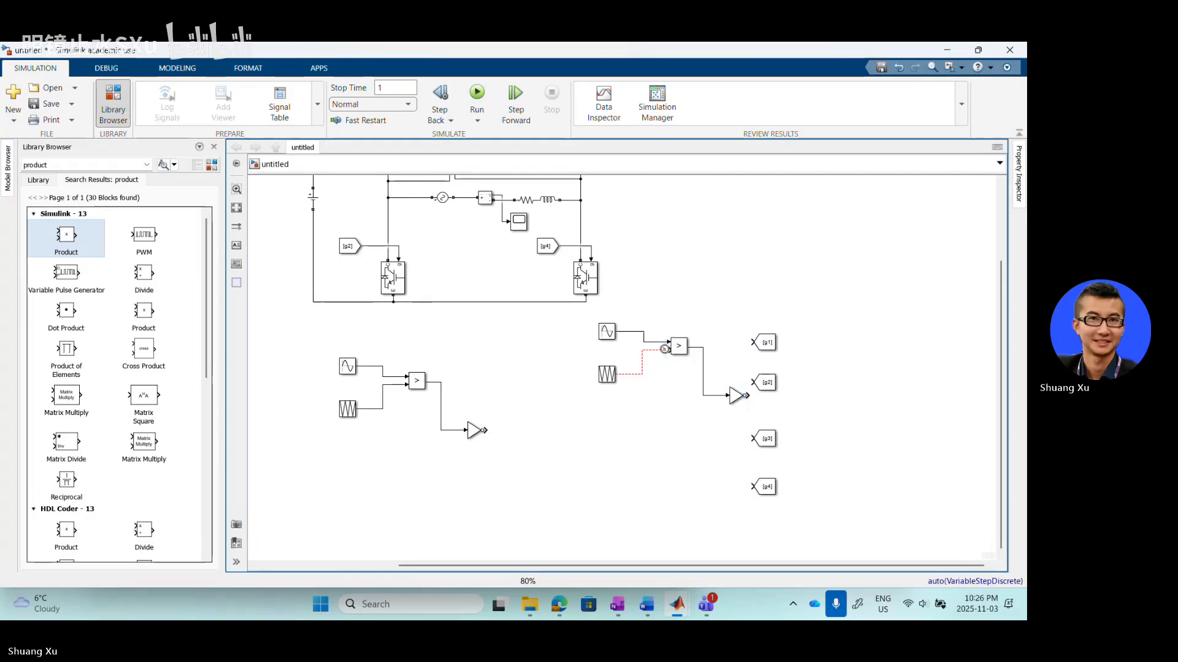
left_click_drag(665, 349, 668, 351)
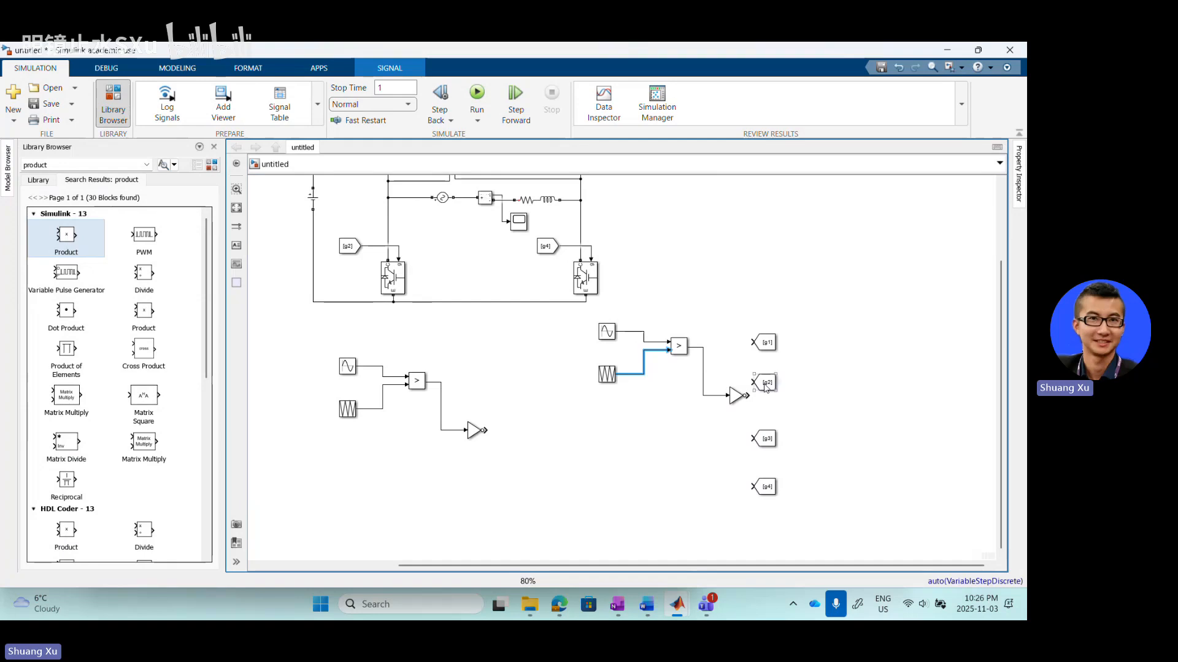
left_click_drag(765, 386, 764, 399)
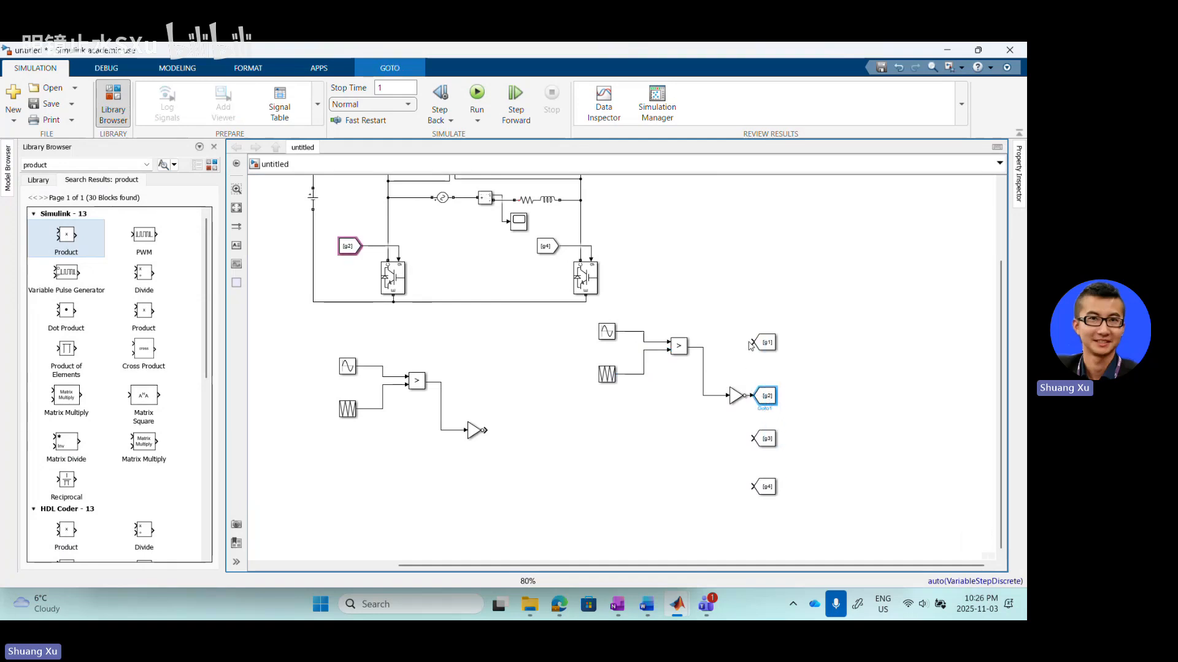
left_click_drag(750, 345, 705, 345)
- Duplicate the g1/g2 modulator's sources, comparator and NOT gate below it, connecting the copy's outputs to g3 and g4
scroll(708, 328, "down", 2)
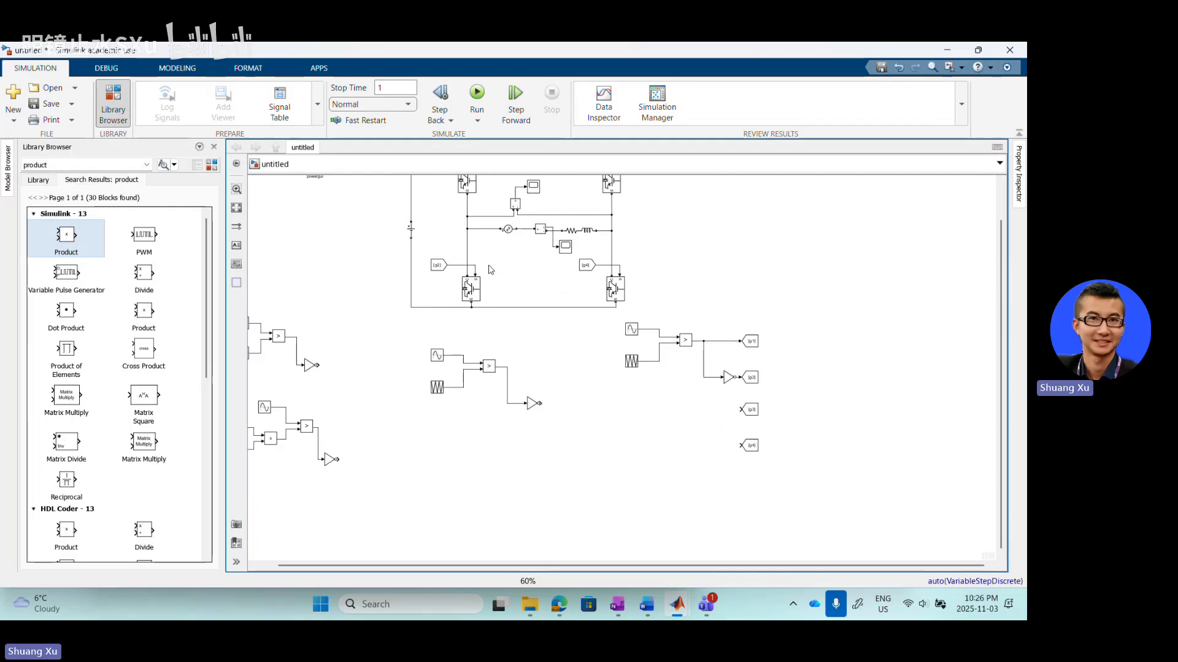
scroll(635, 362, "up", 2)
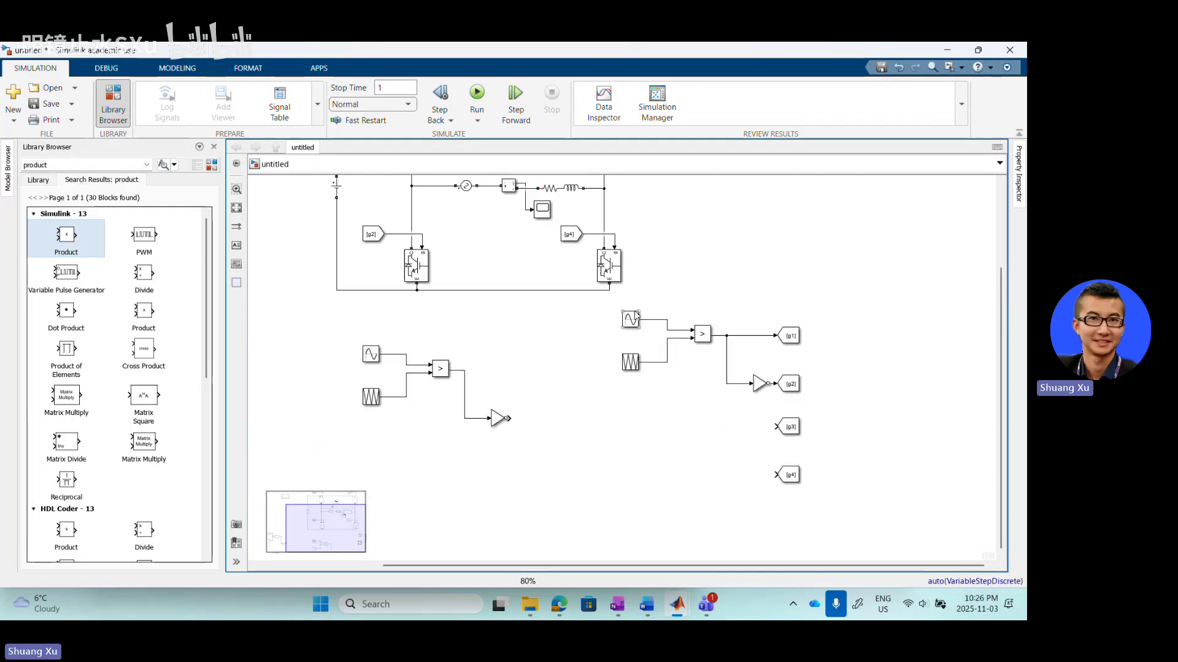
left_click(630, 319)
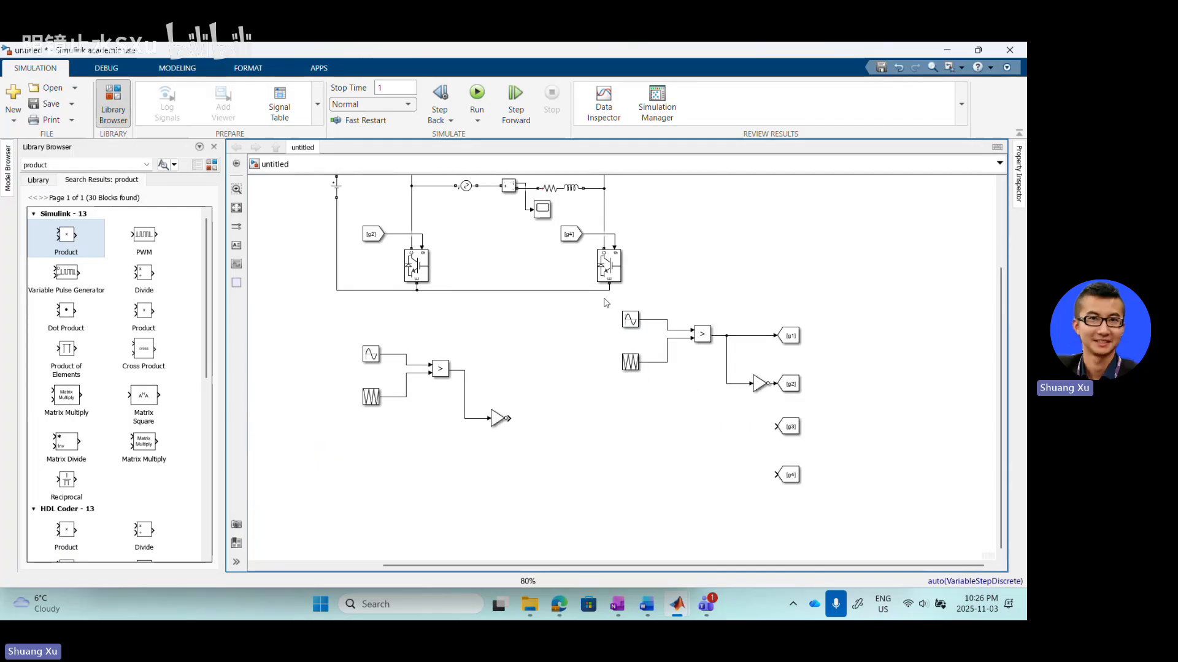
left_click_drag(601, 303, 770, 409)
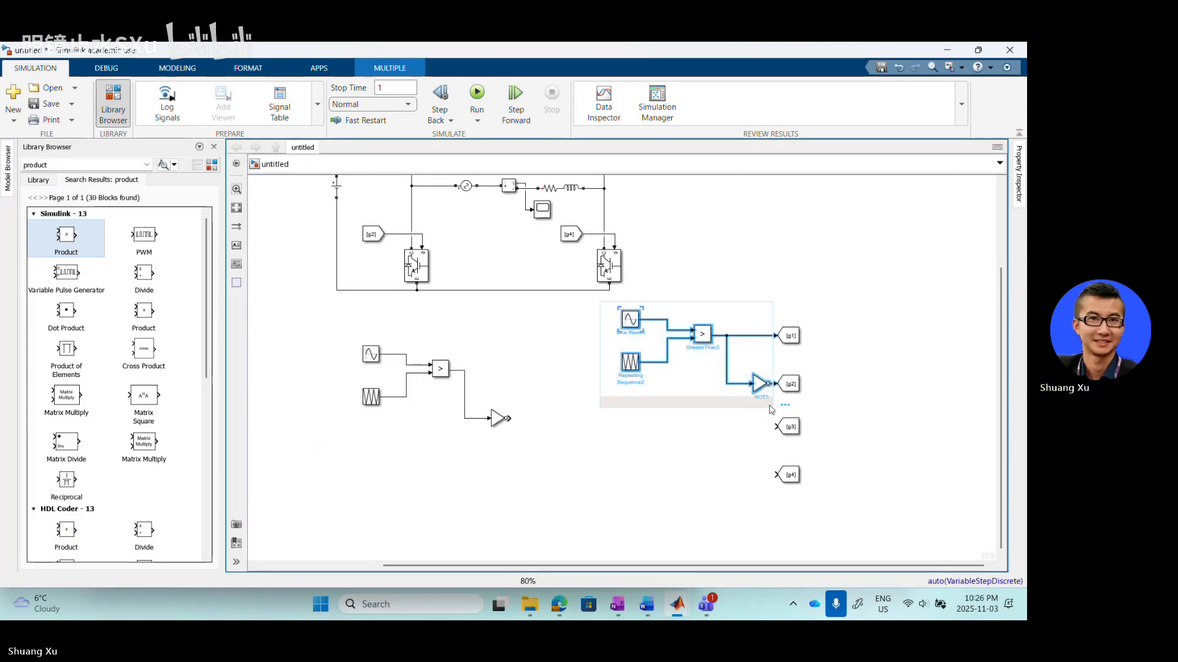
key("ctrl+c")
key("ctrl+v")
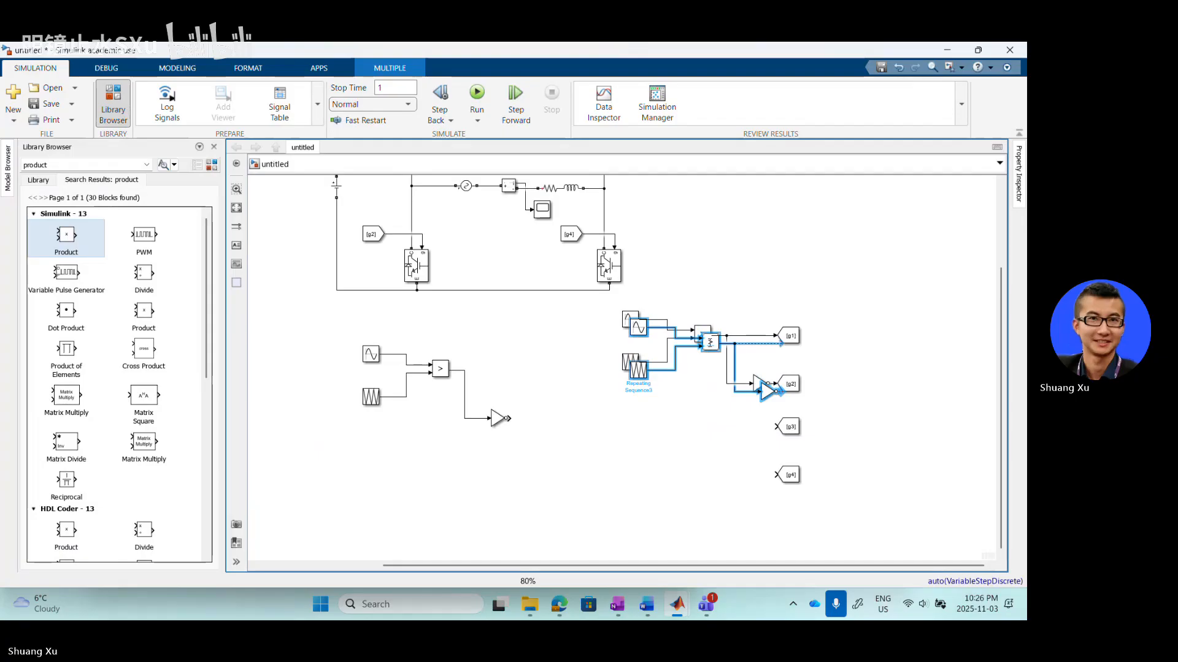
left_click_drag(709, 344, 702, 428)
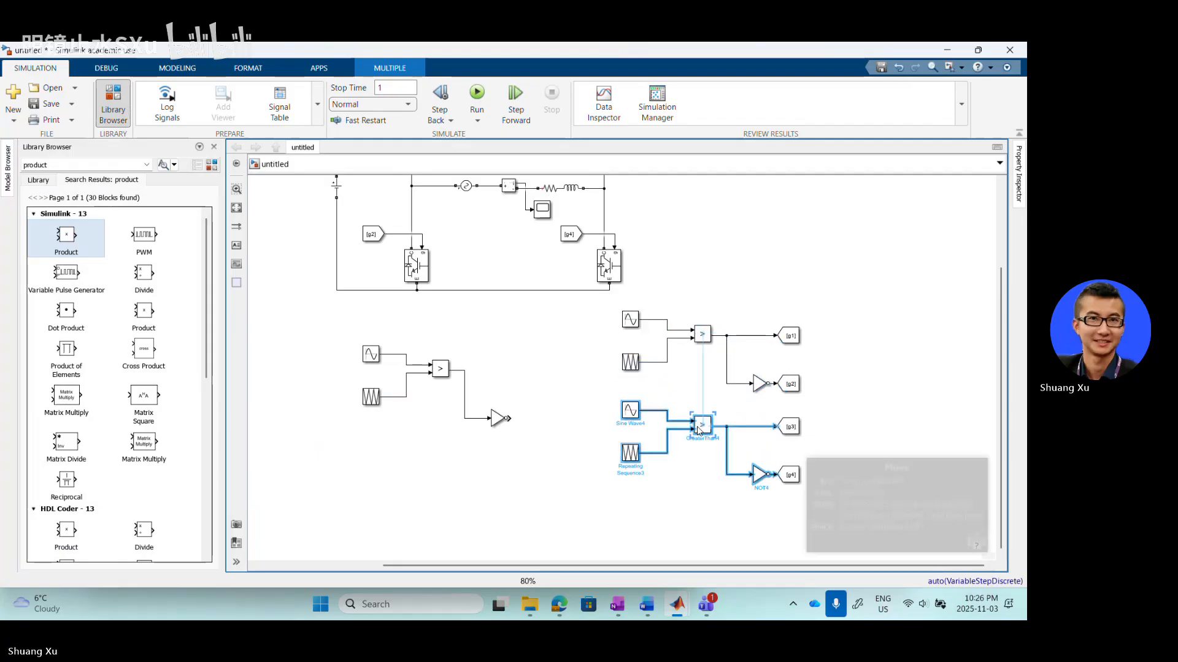
left_click(679, 483)
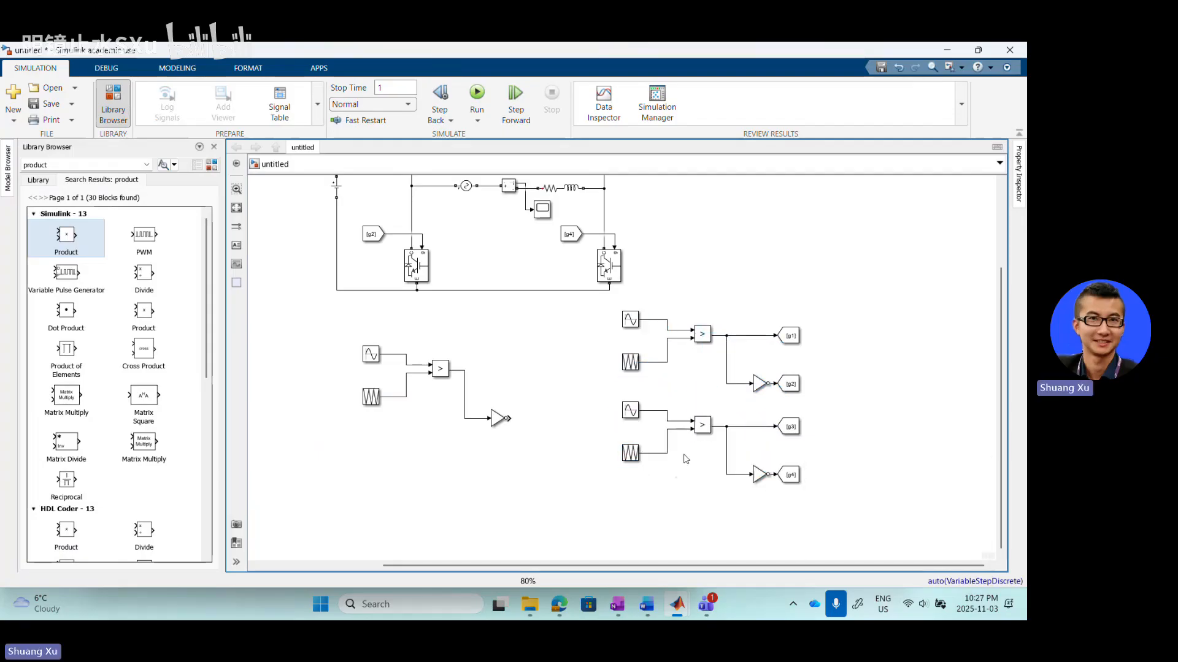
- Delete the line from the lower sine wave to the g3/g4 comparator and shift the sine block slightly
left_click(632, 413)
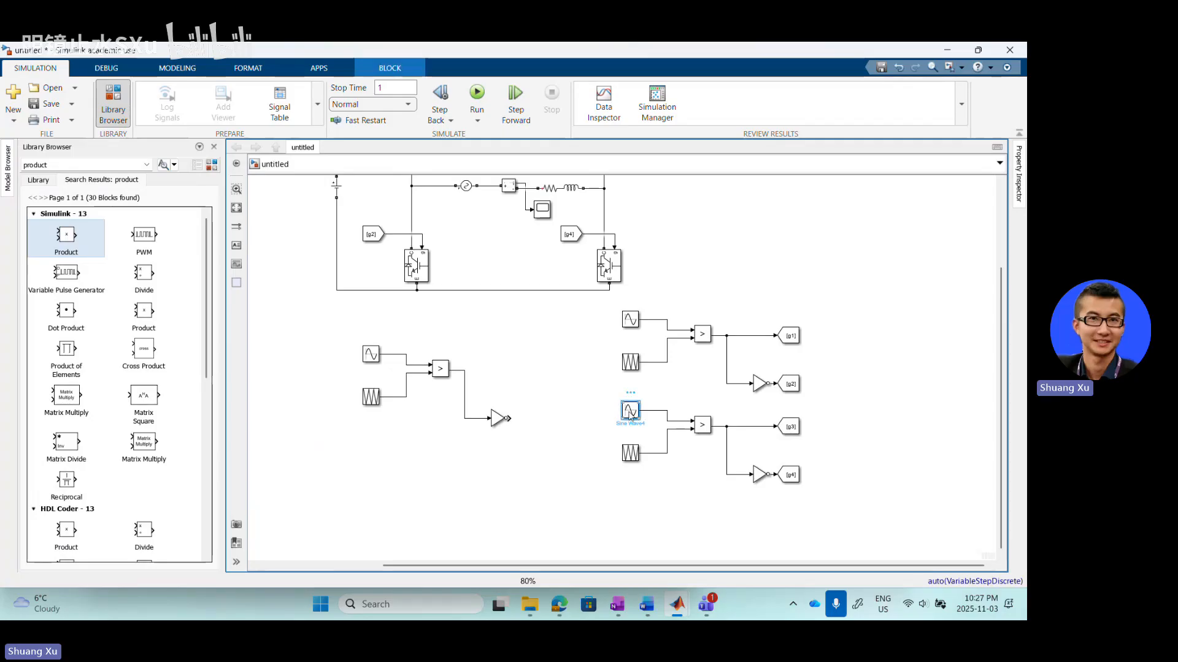
left_click(667, 417)
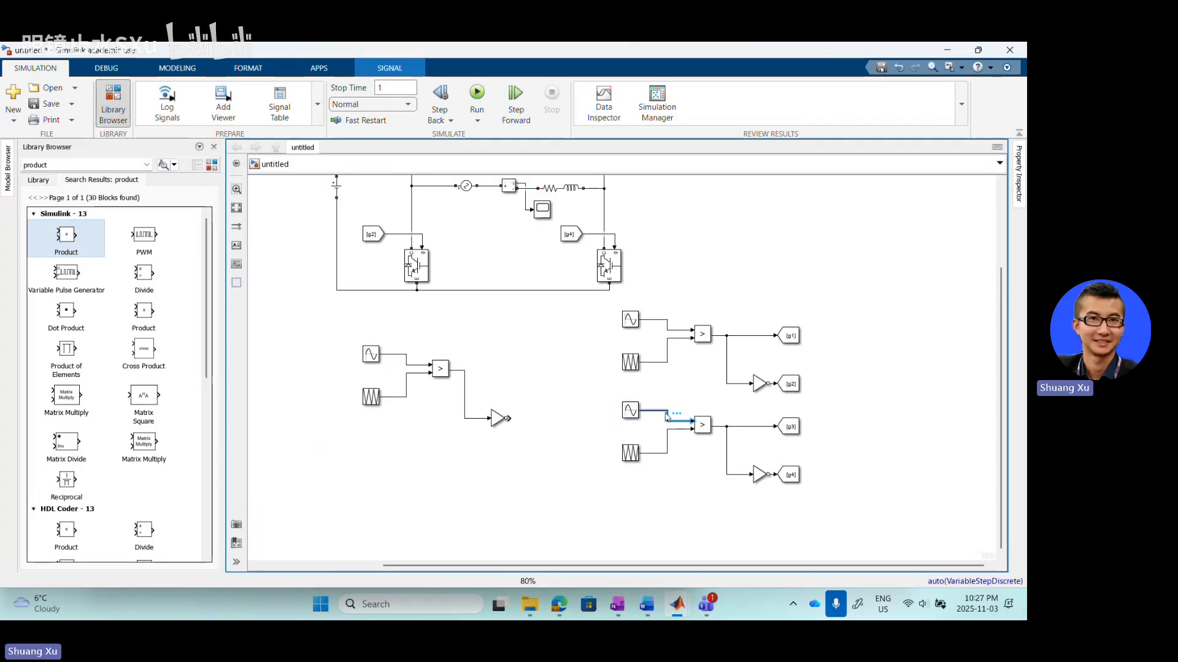
left_click(667, 417)
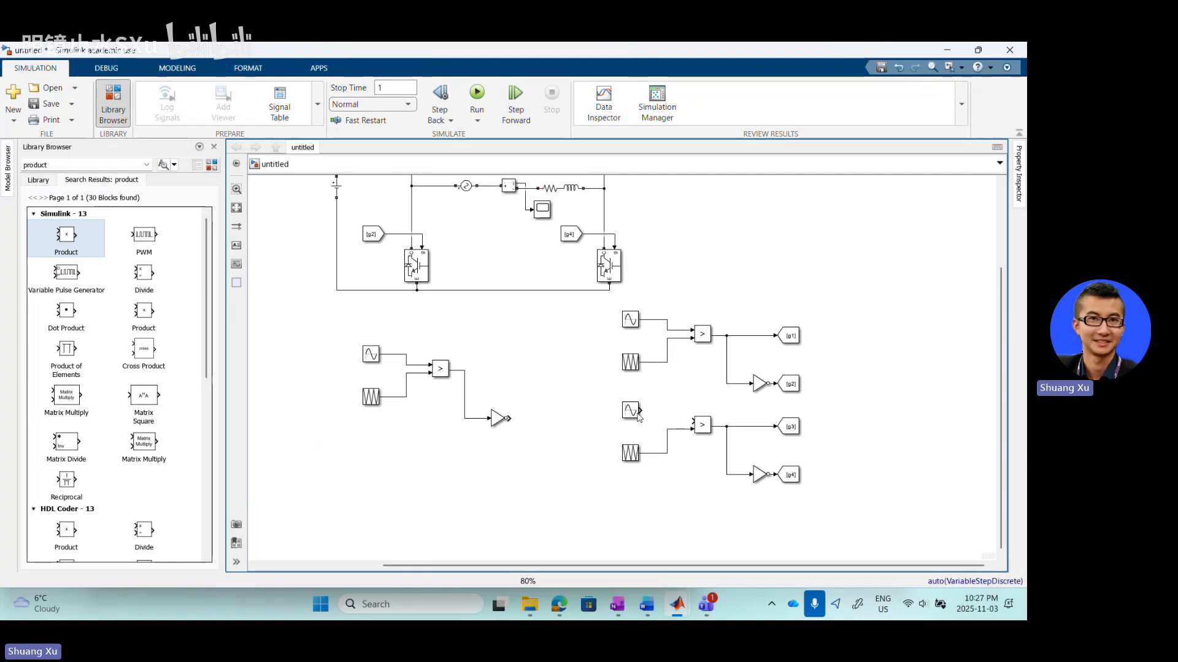
left_click_drag(634, 415, 633, 413)
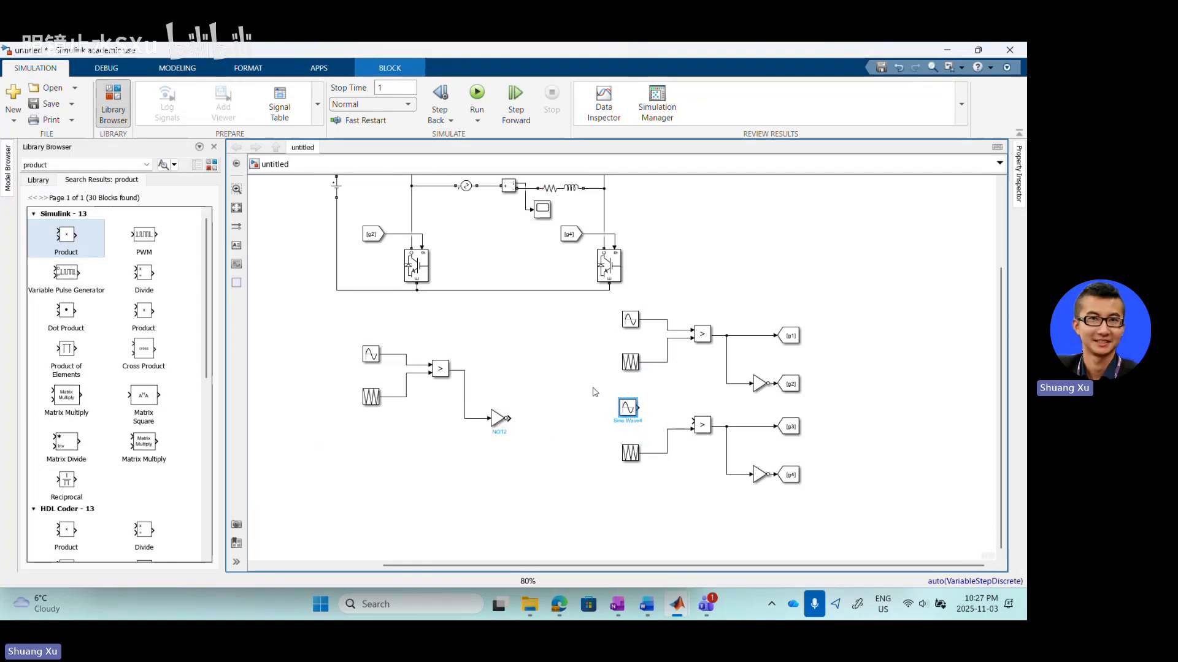
- Add a Product block and a copy of the 0 Constant block beside the lower sine wave source
scroll(594, 392, "down", 3)
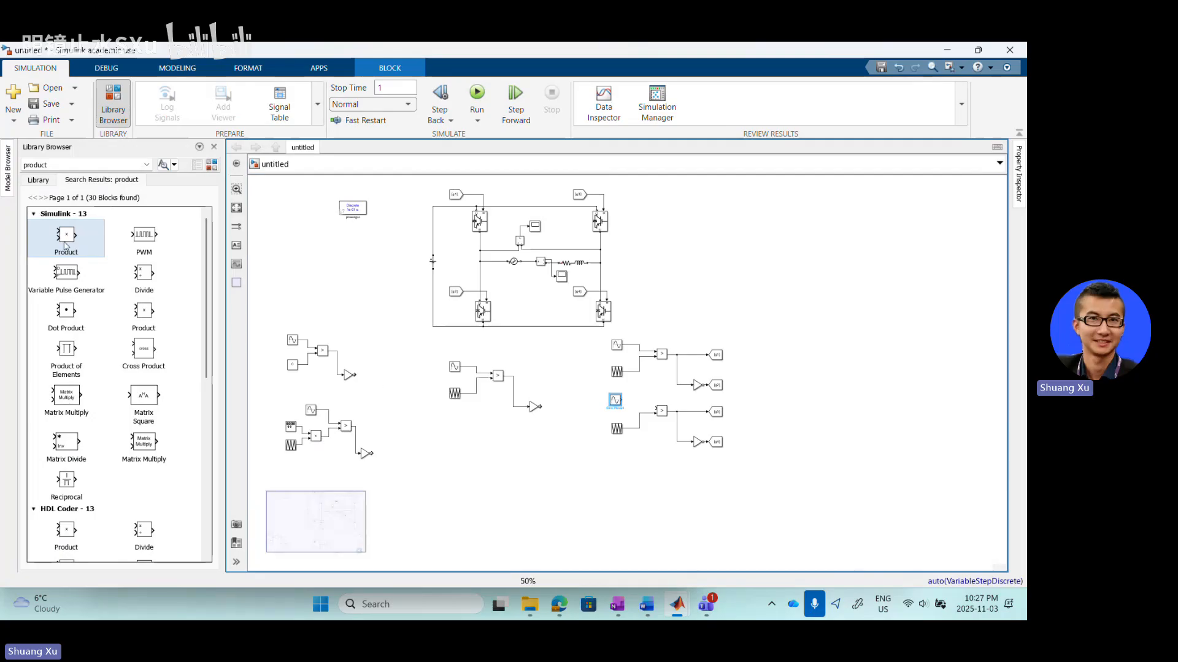
left_click_drag(66, 235, 572, 422)
left_click(292, 367)
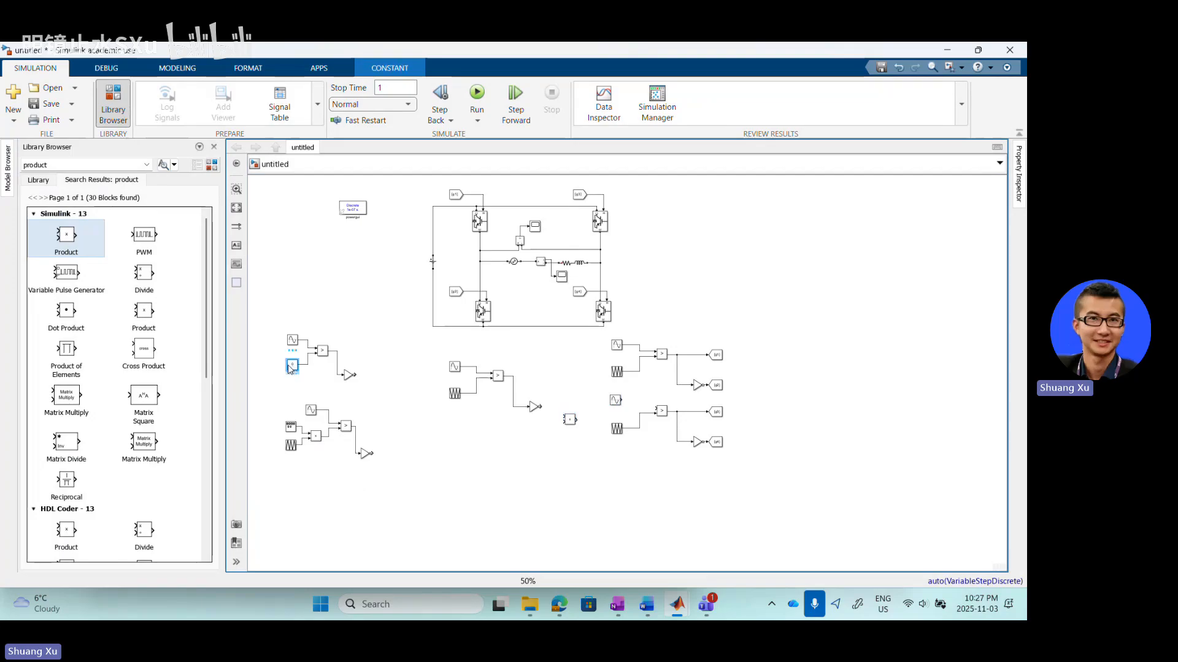
left_click_drag(287, 367, 601, 419)
scroll(602, 417, "up", 2)
scroll(603, 419, "up", 3)
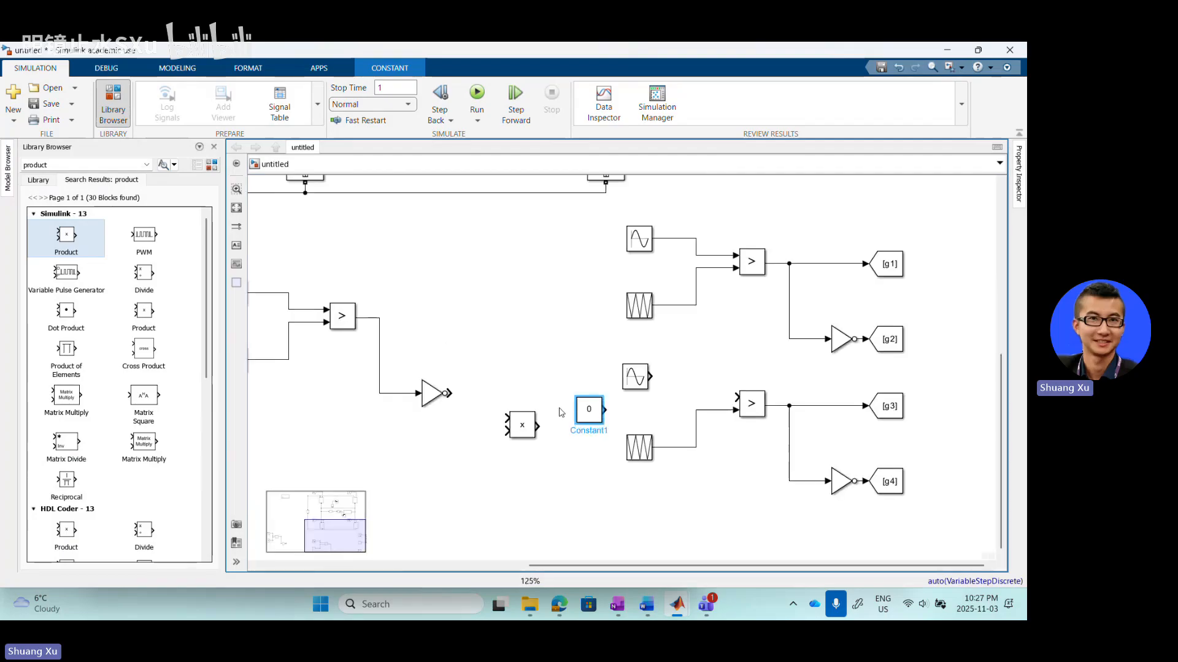
- Set the copied constant to -1 and wire it with the lower sine wave through the Product block into the g3/g4 comparator
double_click(590, 413)
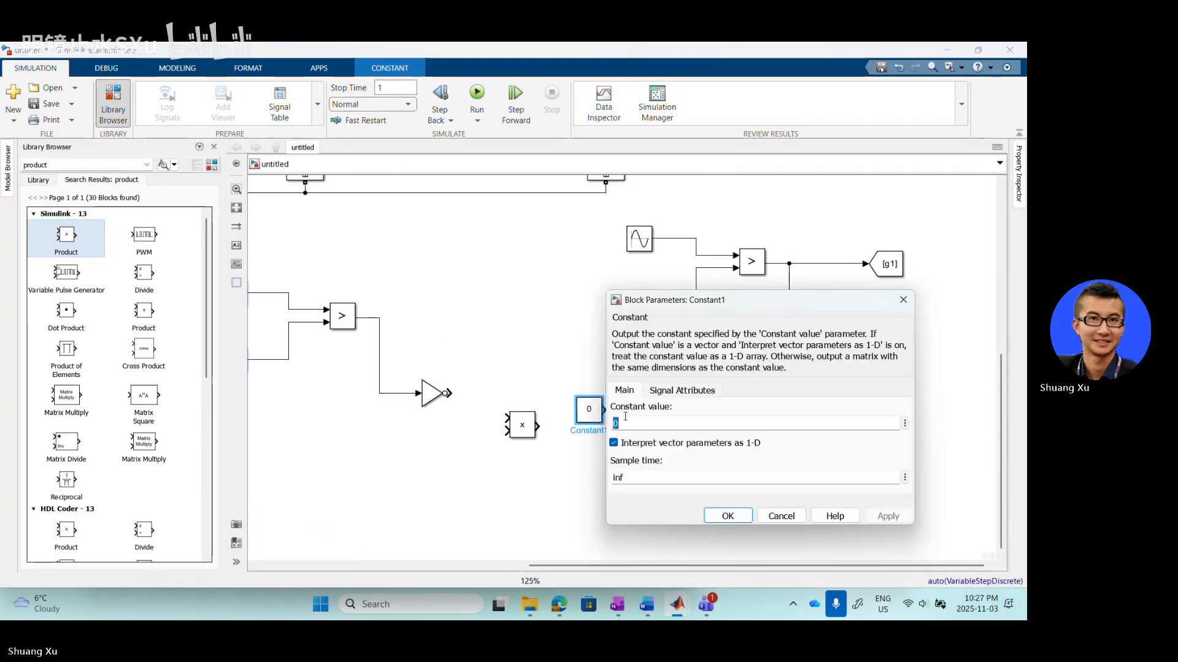
type("-1")
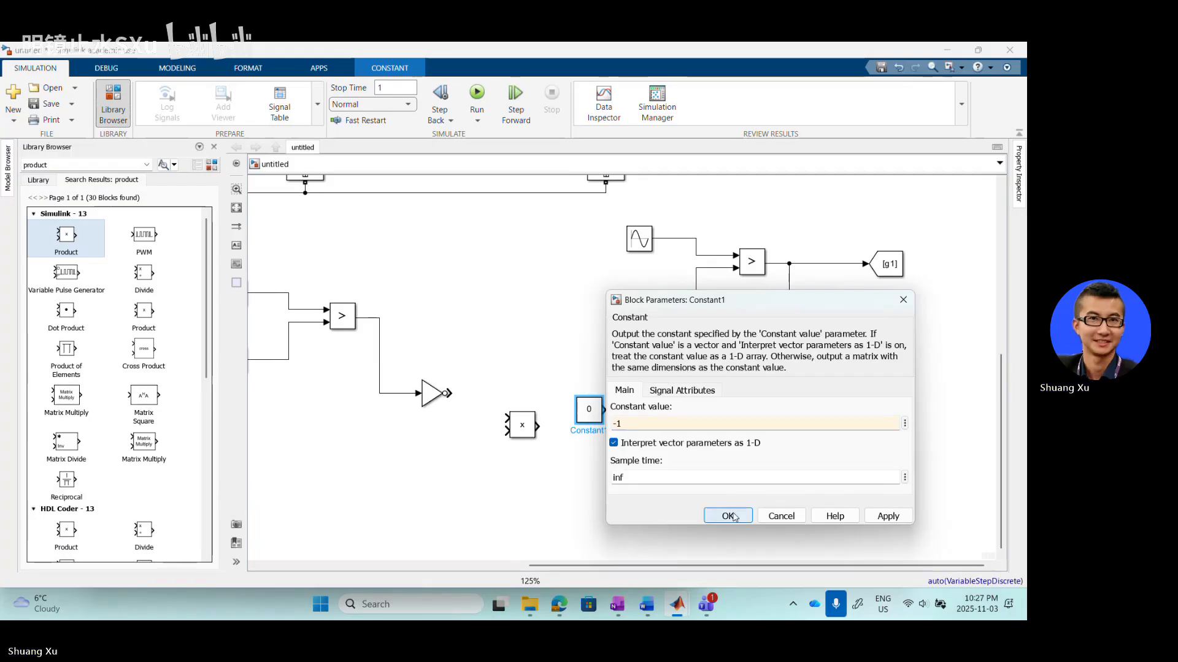
key("Return")
left_click_drag(529, 431, 699, 389)
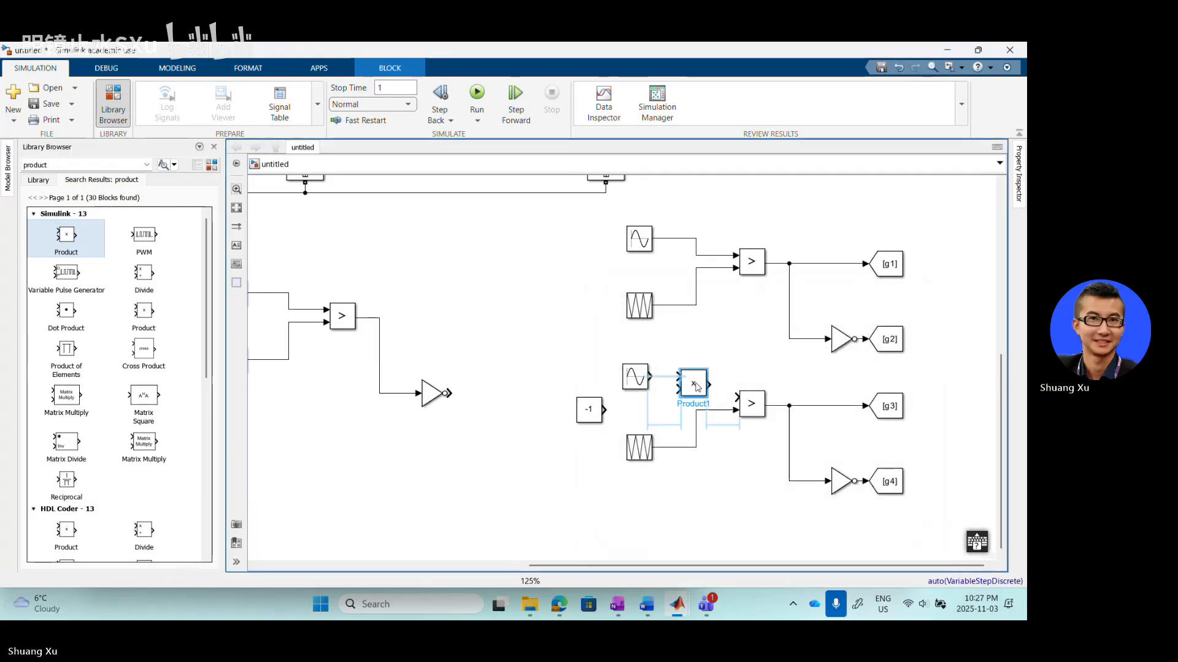
left_click_drag(590, 410, 653, 411)
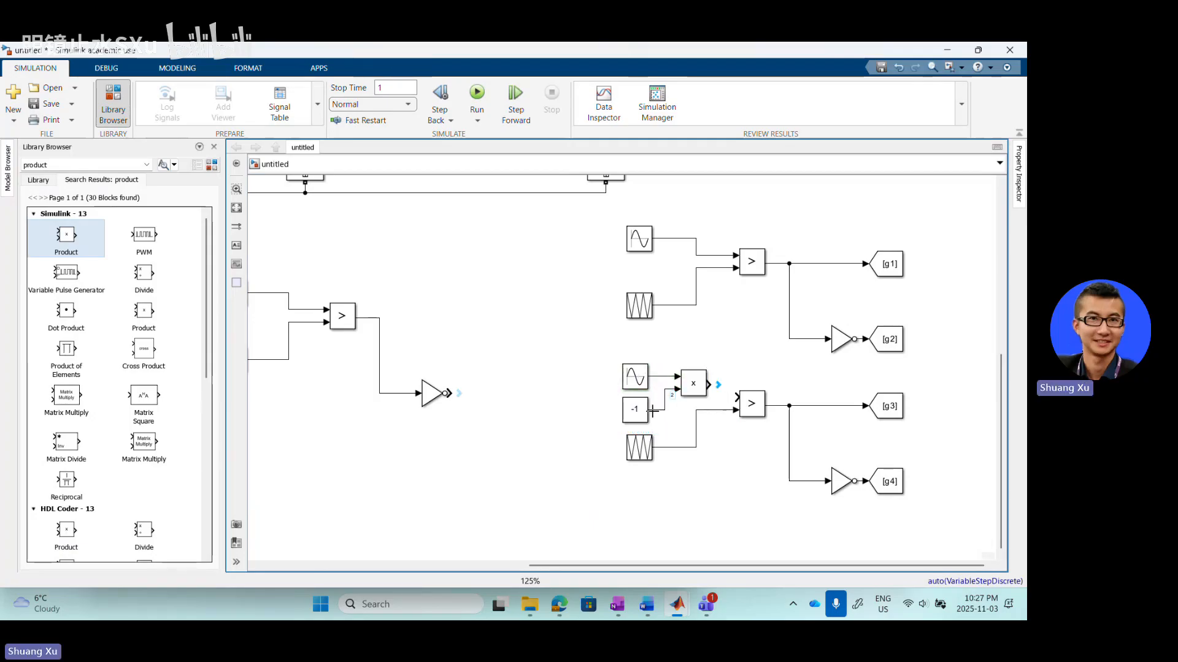
left_click_drag(710, 383, 736, 398)
- Set the simulation stop time to 0.1, run the model with the new modulator and view the current scope
scroll(534, 383, "down", 4)
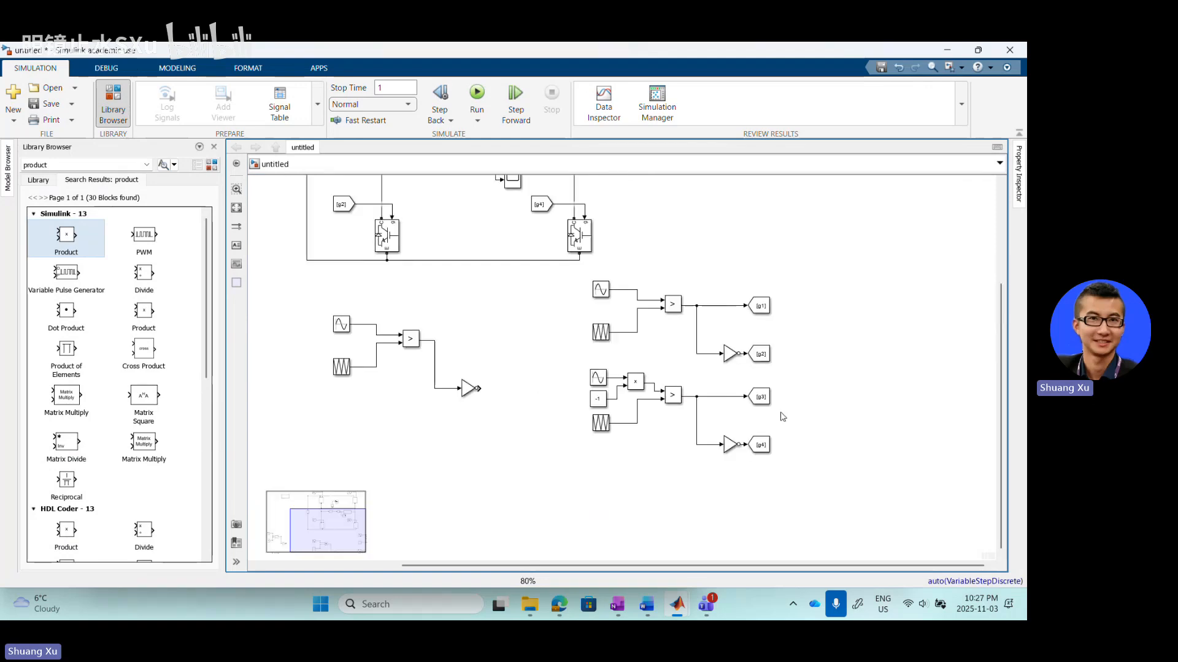
scroll(767, 452, "down", 2)
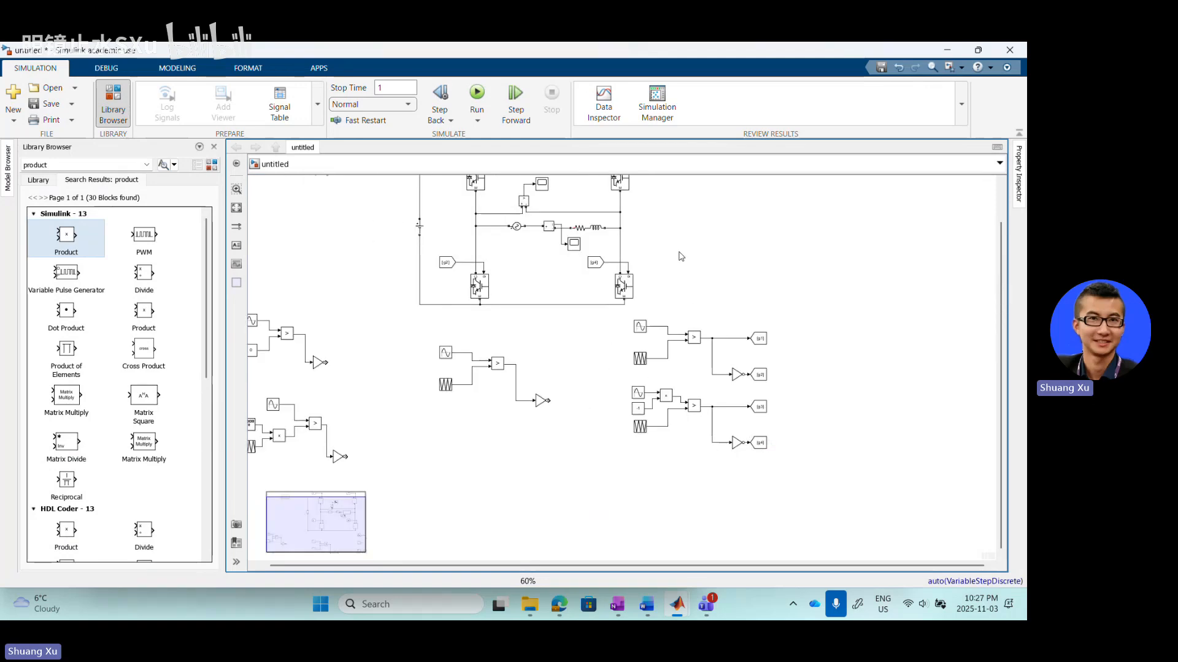
scroll(677, 254, "up", 2)
left_click(476, 98)
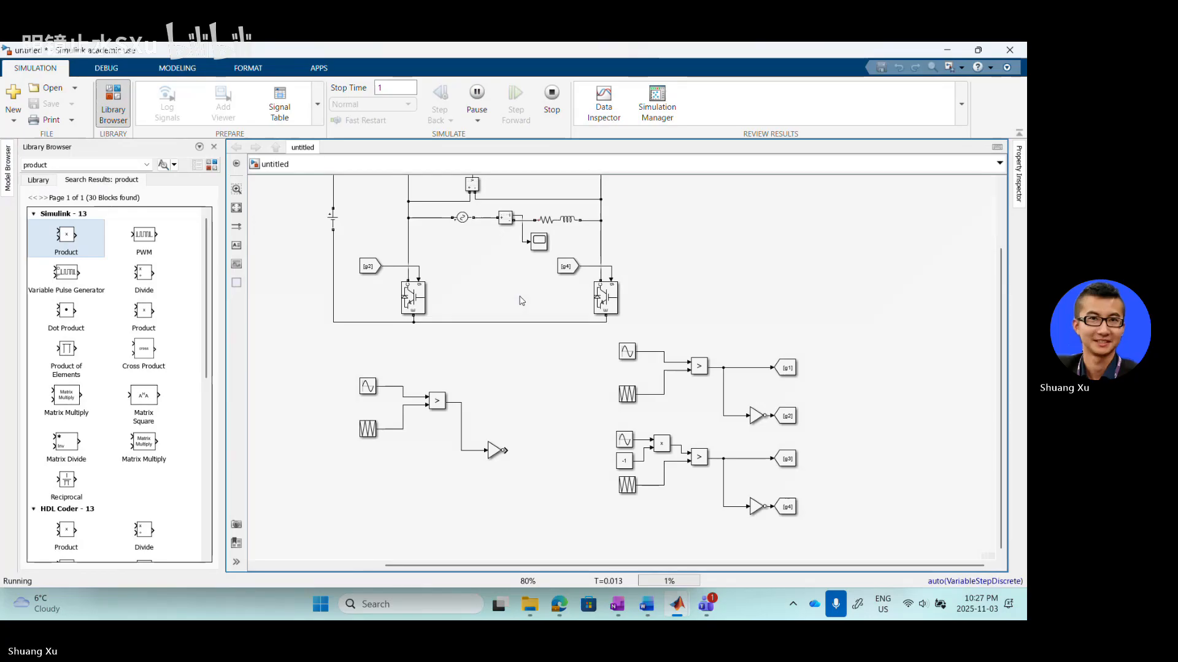
left_click(549, 93)
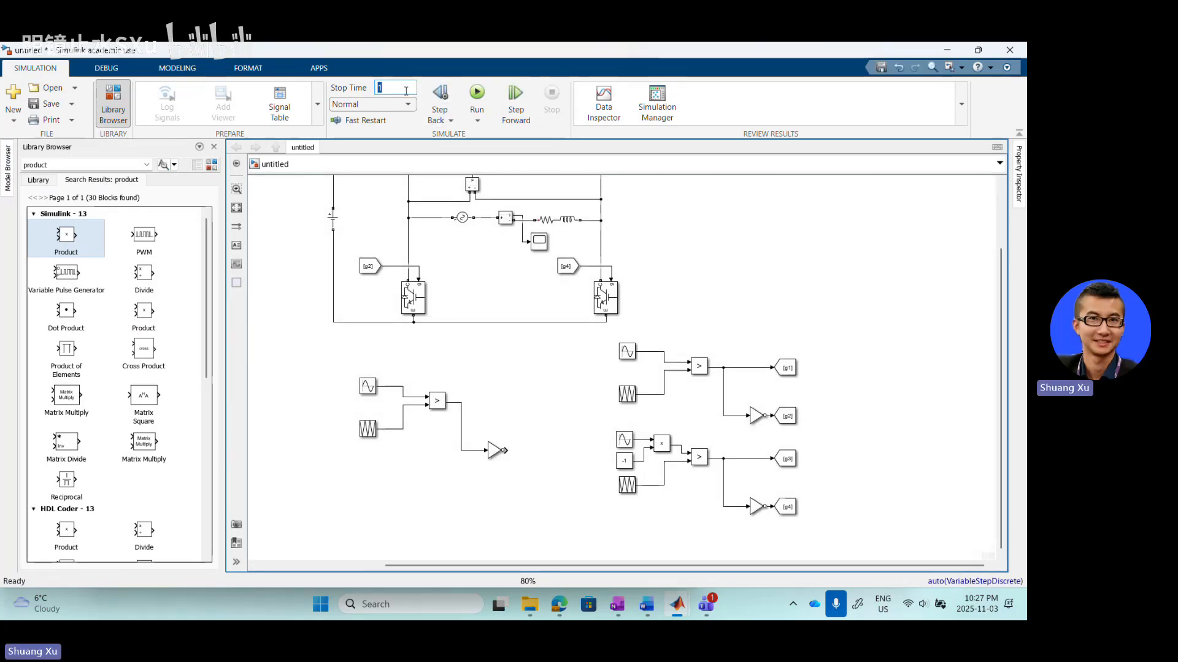
type("0.1")
left_click(477, 93)
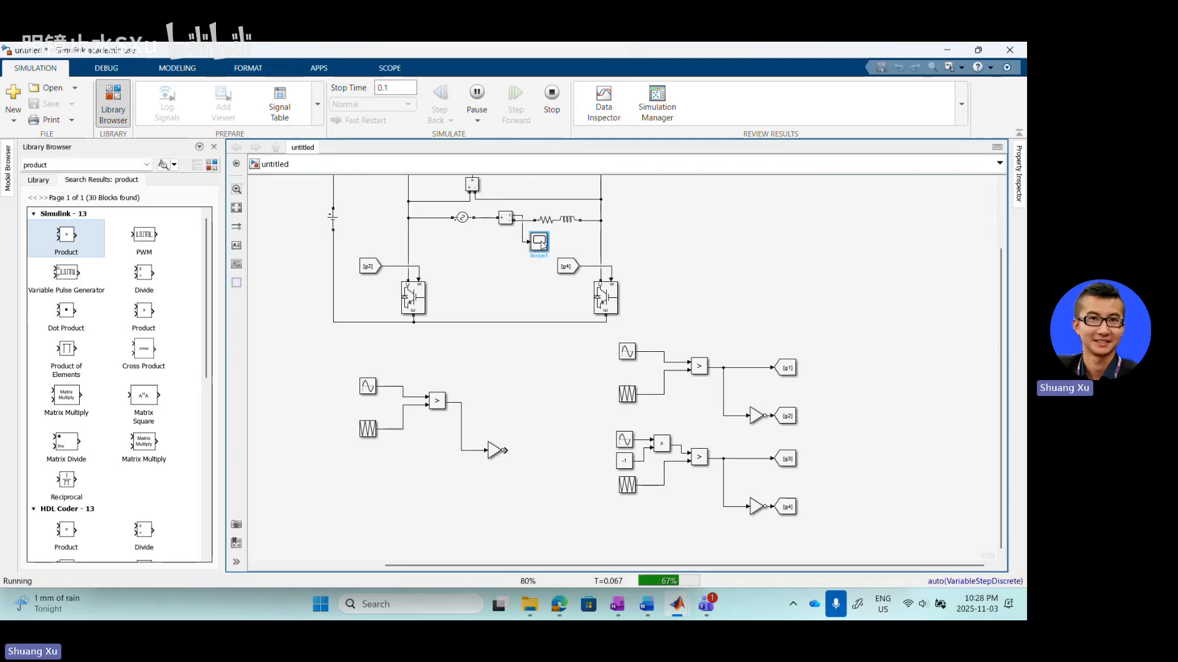
double_click(539, 243)
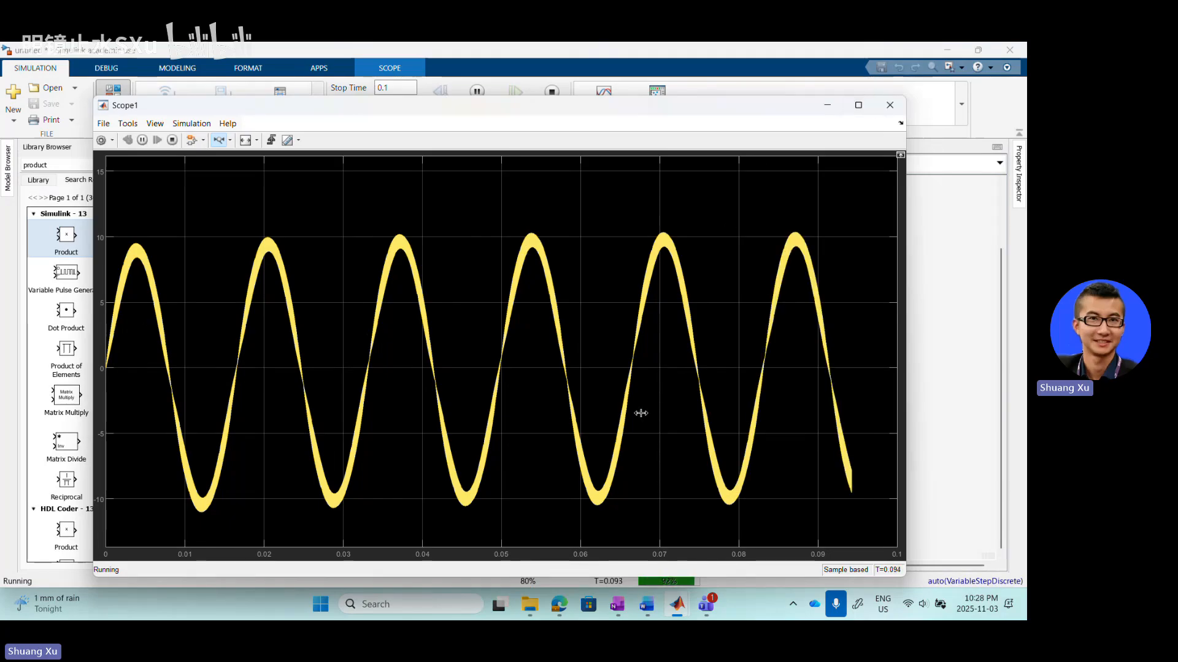
left_click(889, 105)
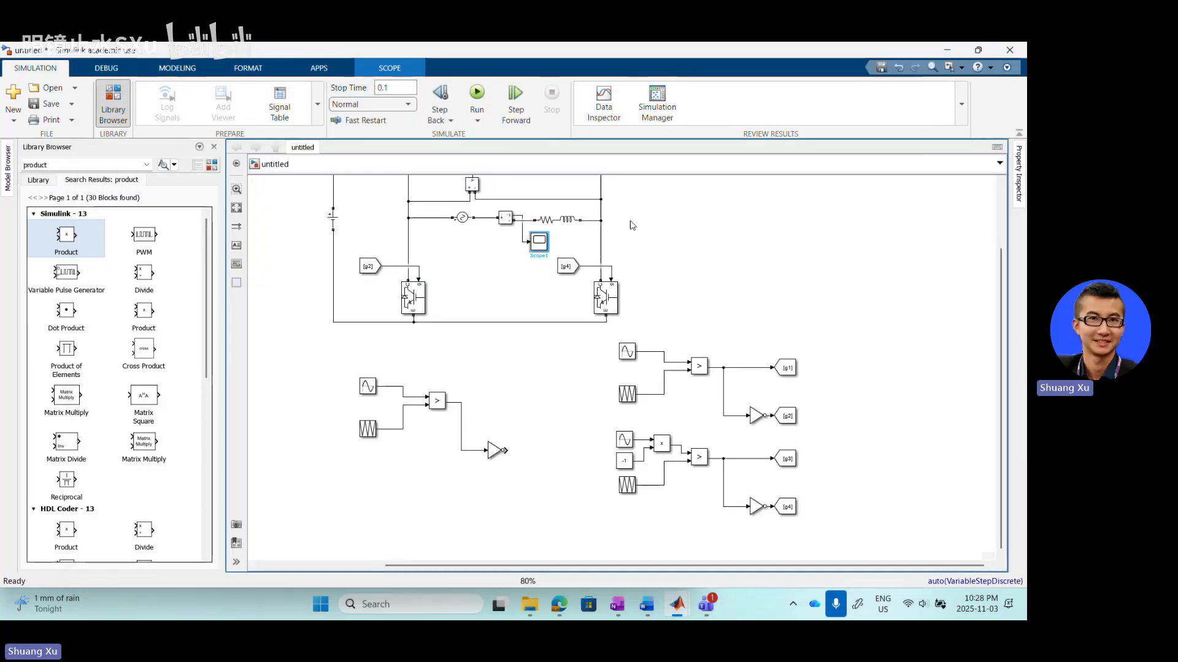
- Change the series RLC branch type to L and rerun the simulation
double_click(555, 220)
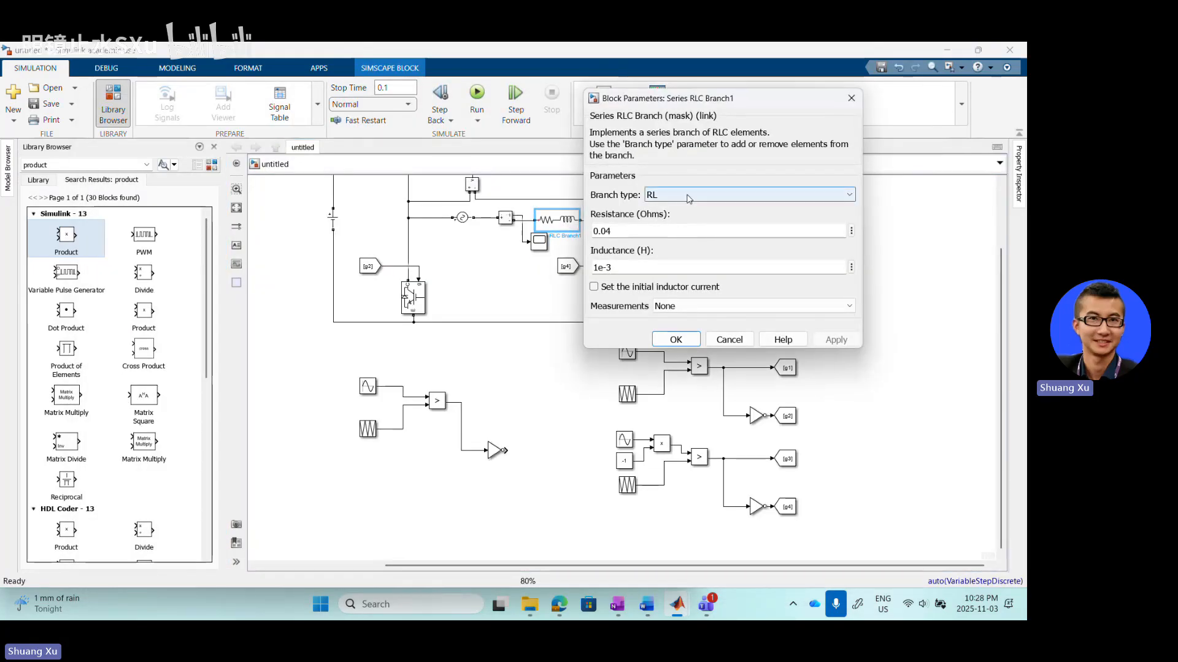
left_click(702, 195)
left_click(703, 231)
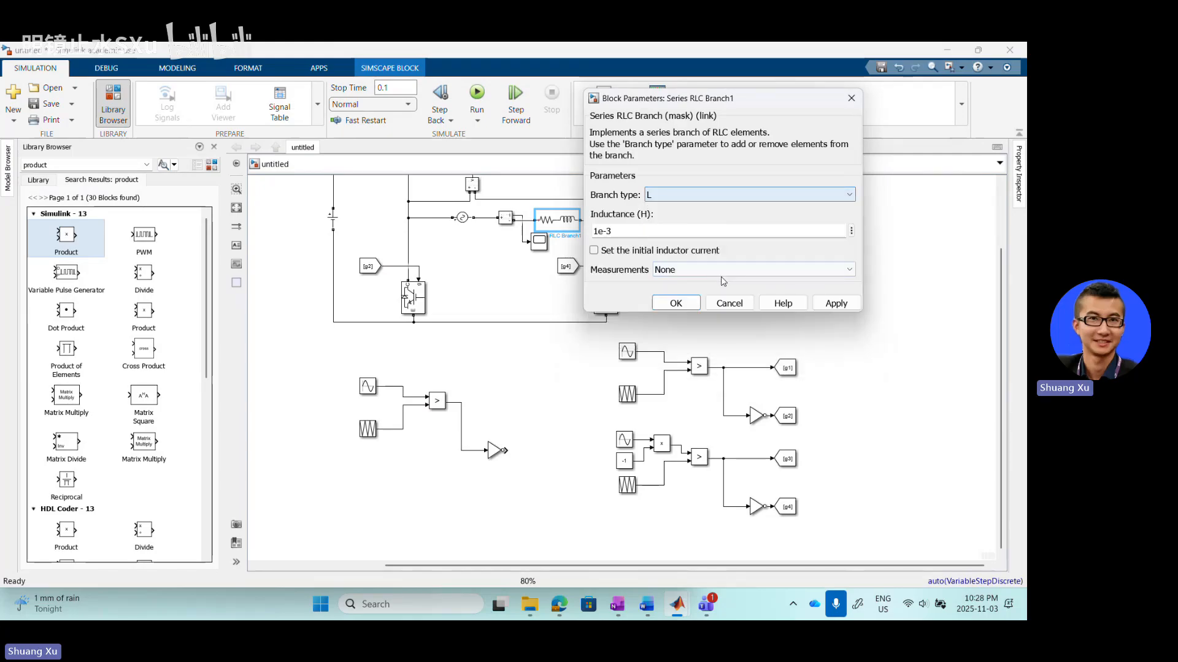
left_click(675, 304)
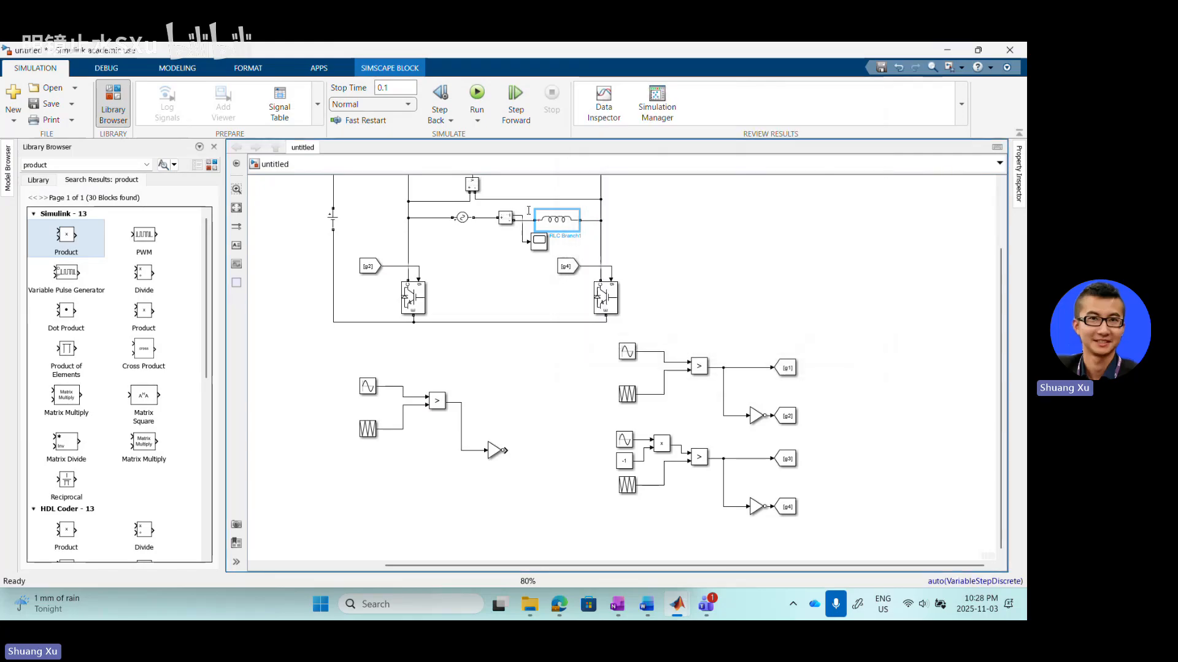
left_click(476, 98)
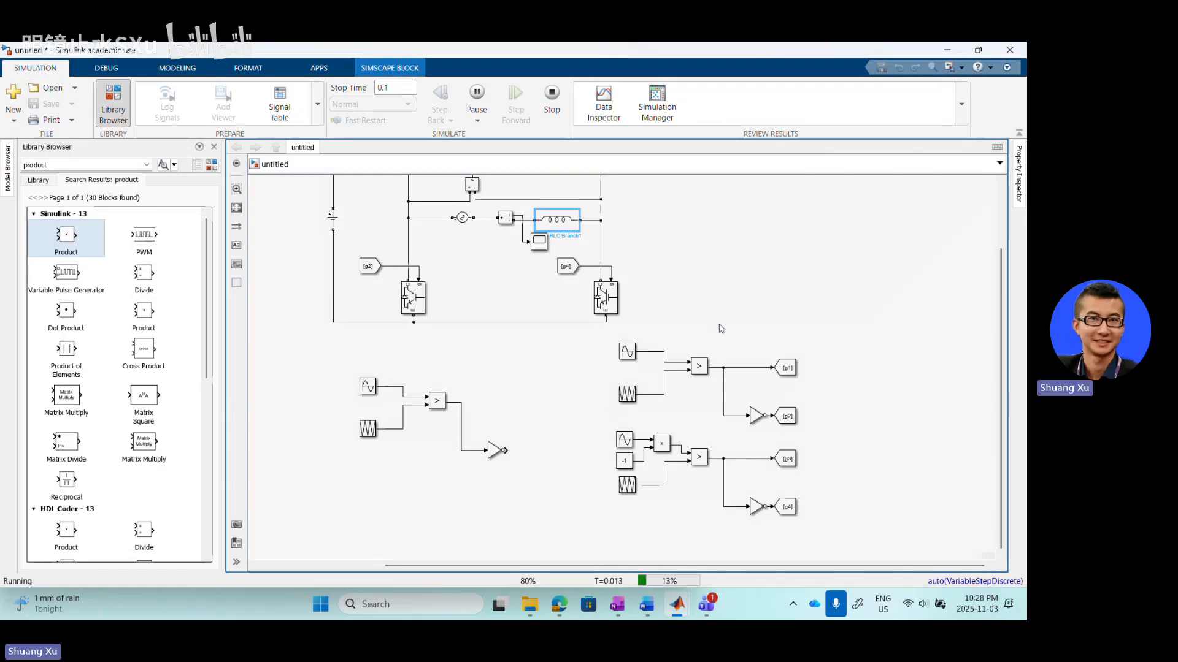
- Examine the current waveform of the purely inductive branch in its scope
scroll(741, 345, "down", 1)
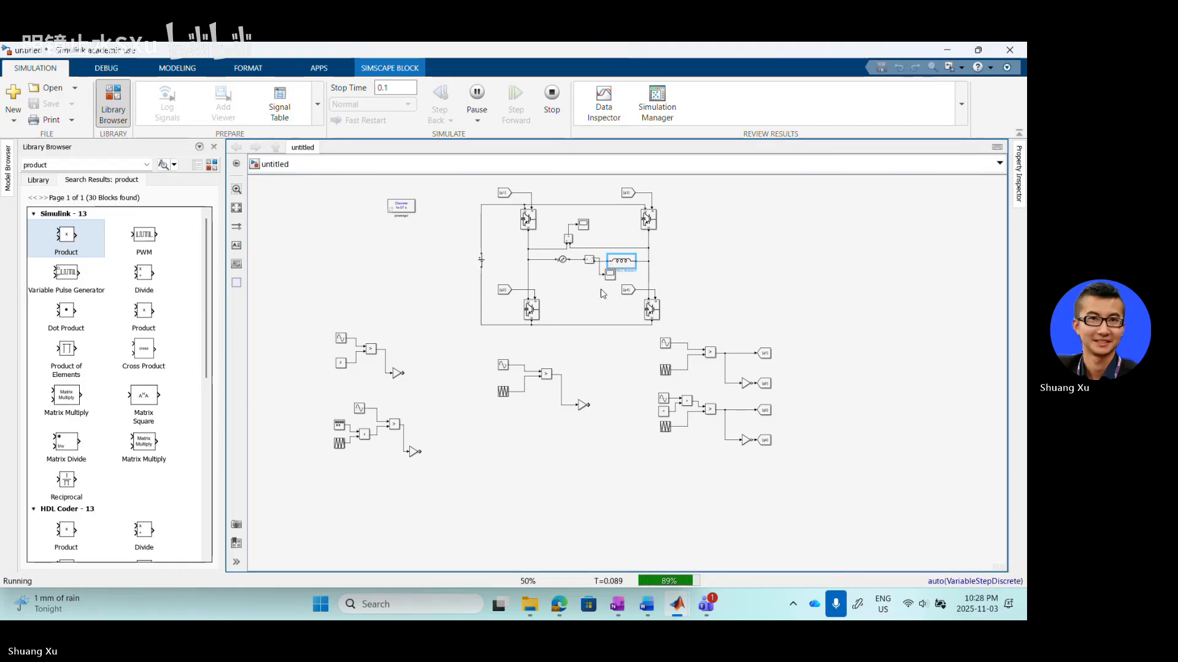
scroll(610, 277, "up", 1)
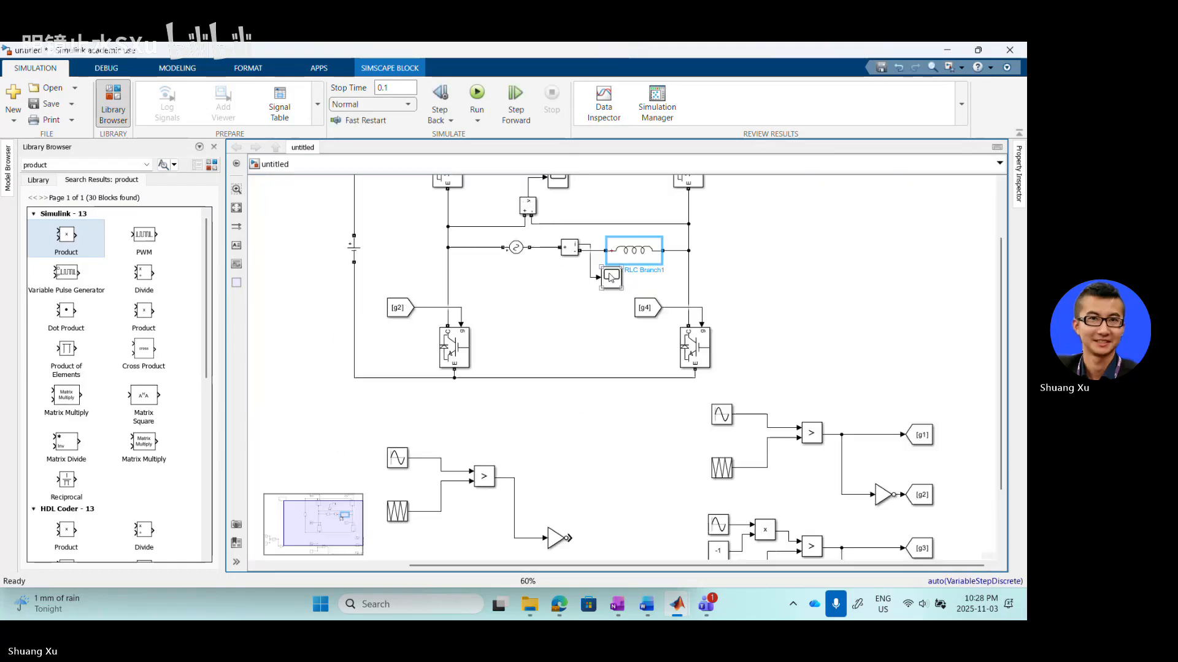
double_click(610, 276)
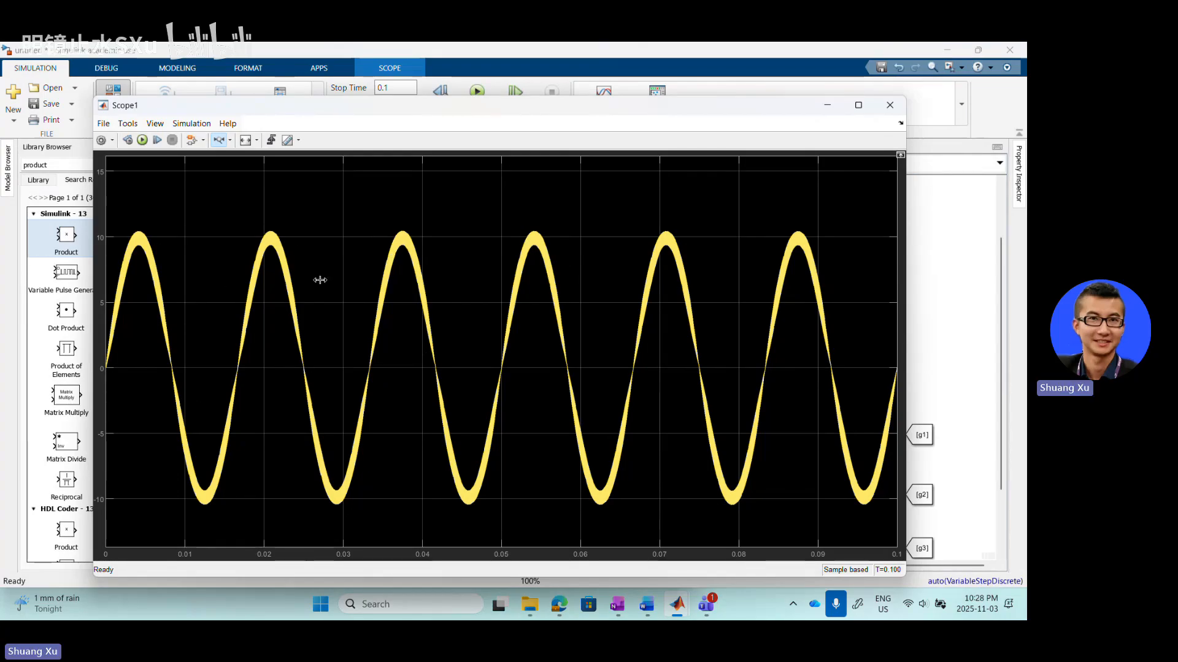
key("alt+F4")
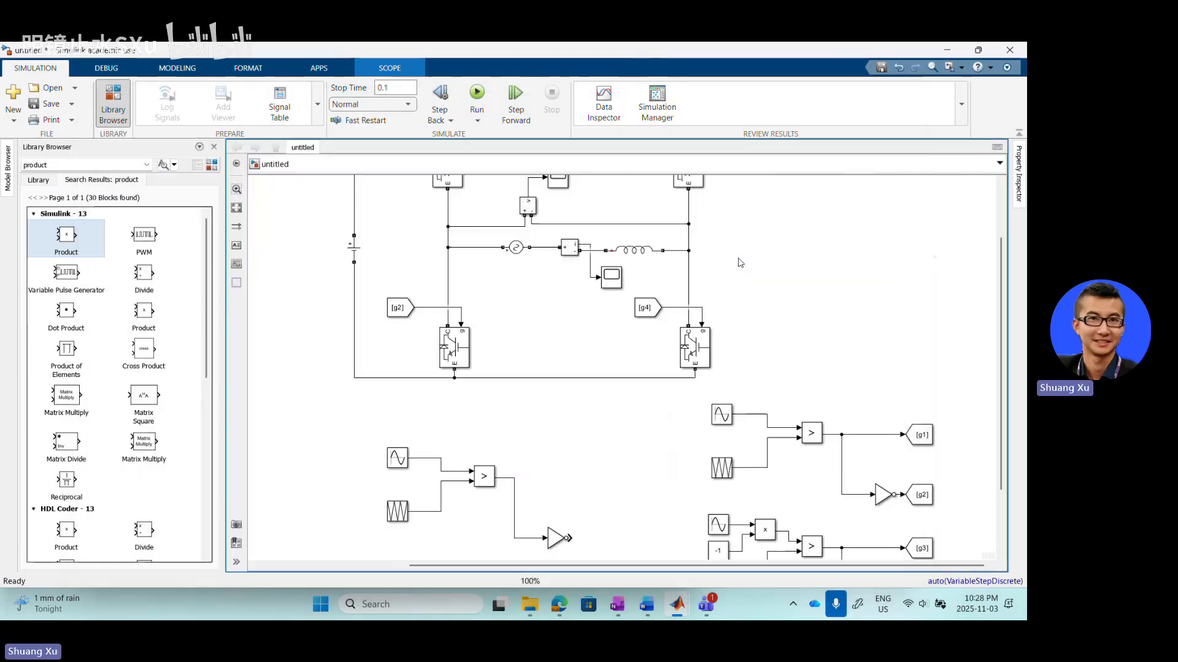
- Open the FFT Analyzer from powergui and update the Ig signal with the new simulation data
scroll(327, 237, "up", 3)
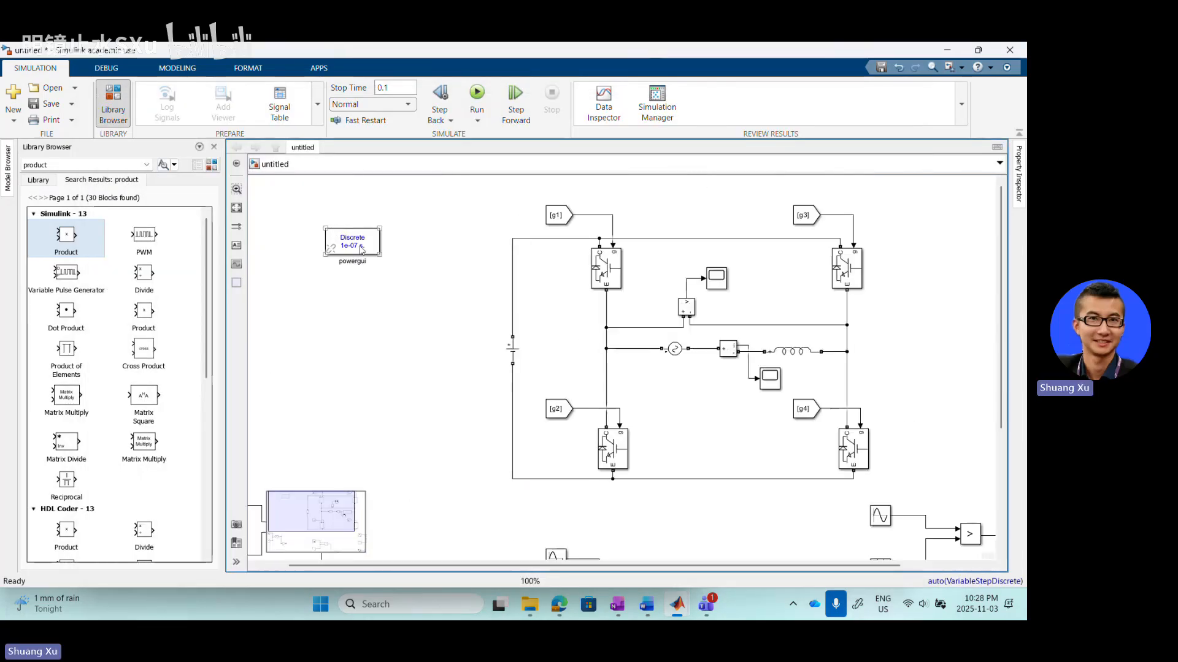
double_click(350, 241)
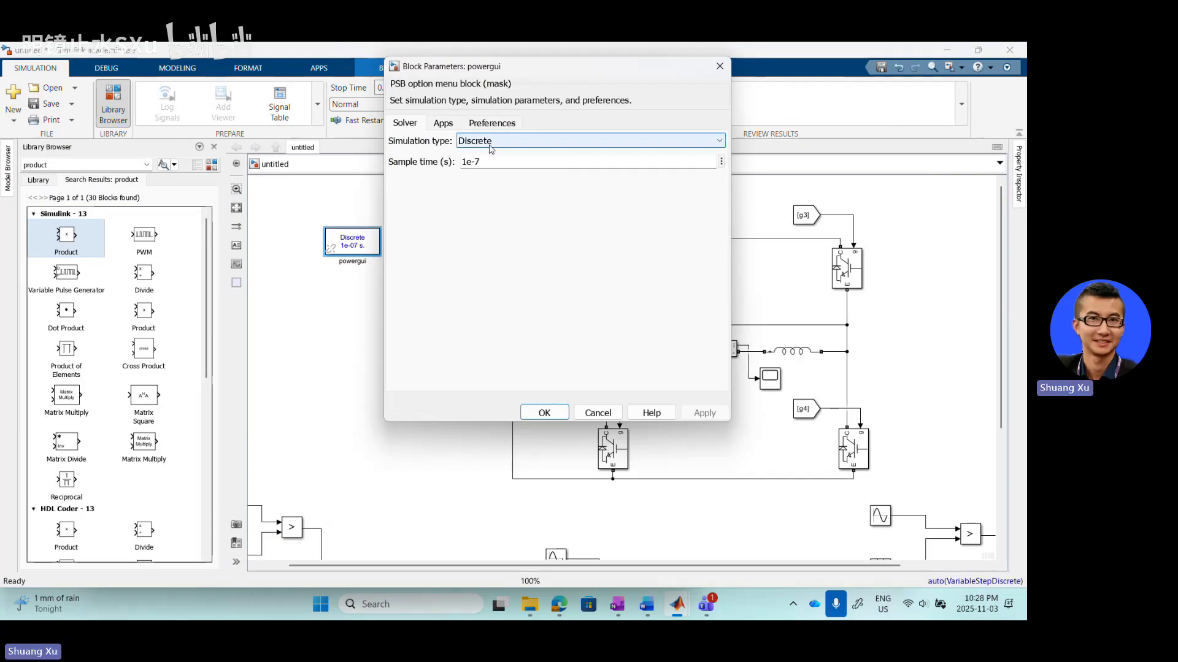
left_click(443, 124)
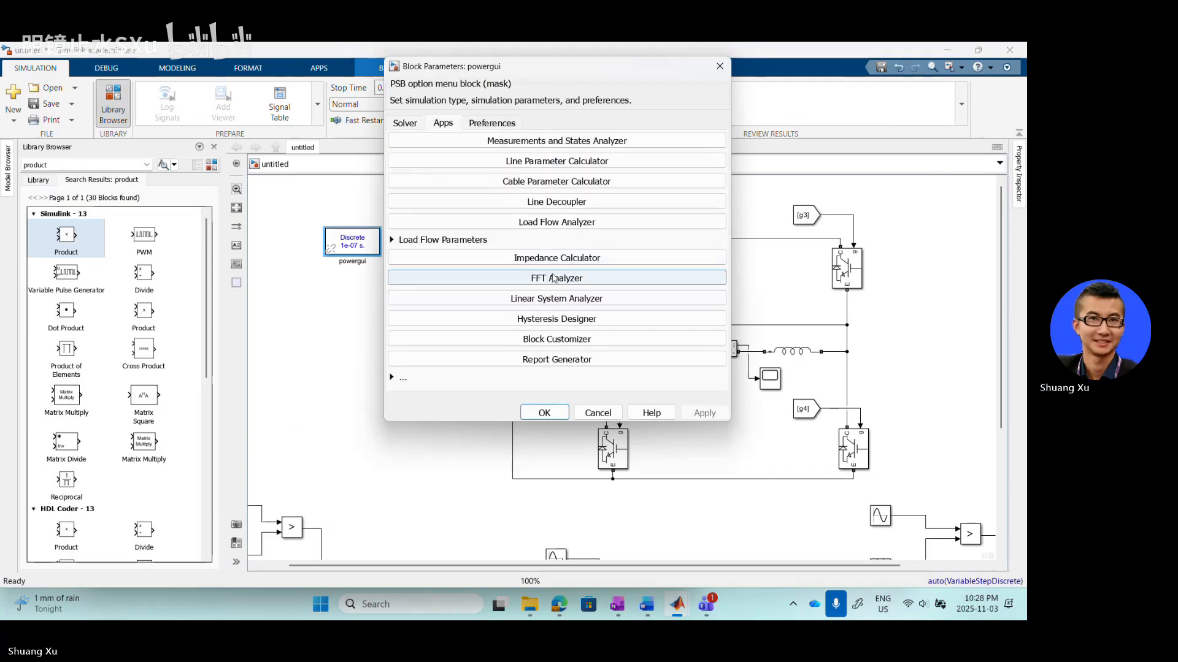
left_click(554, 277)
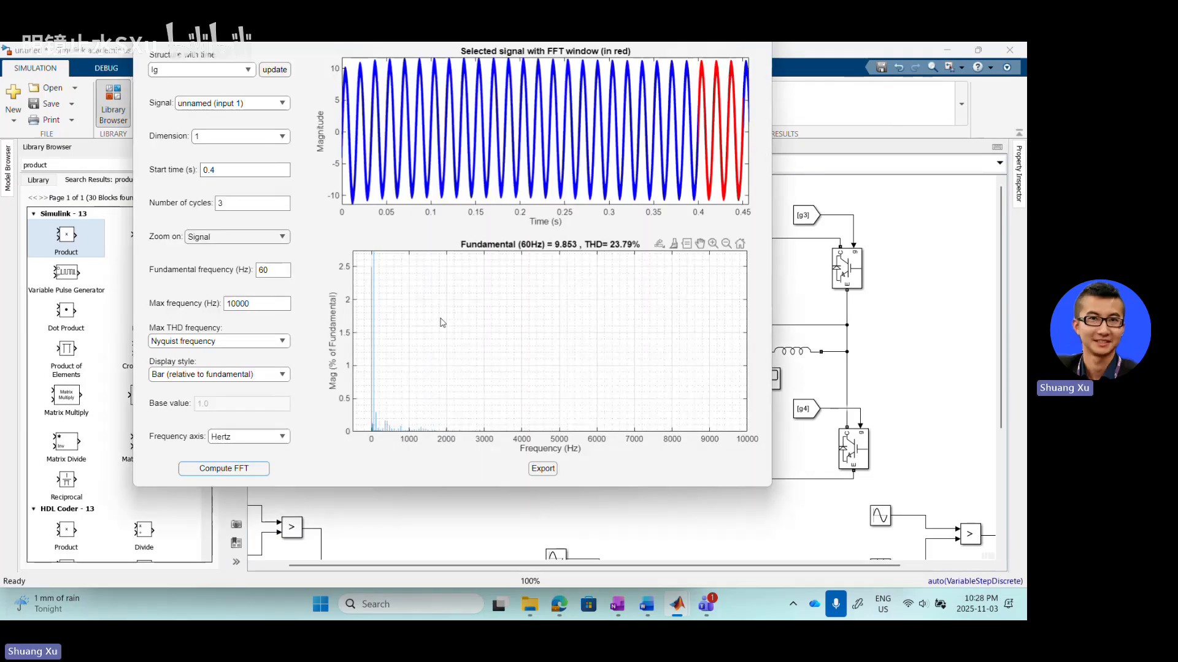
left_click(281, 70)
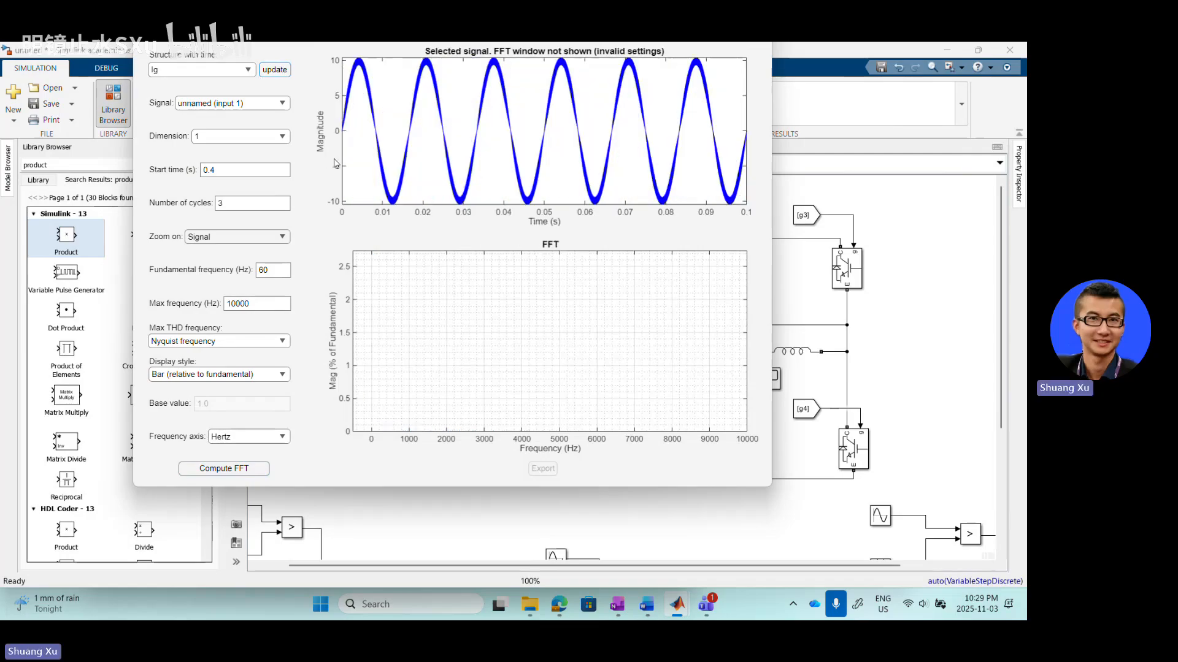
- Set the FFT start time to 0 and compute the spectrum of Ig over 3 cycles
left_click(238, 471)
left_click(225, 166)
key("Tab")
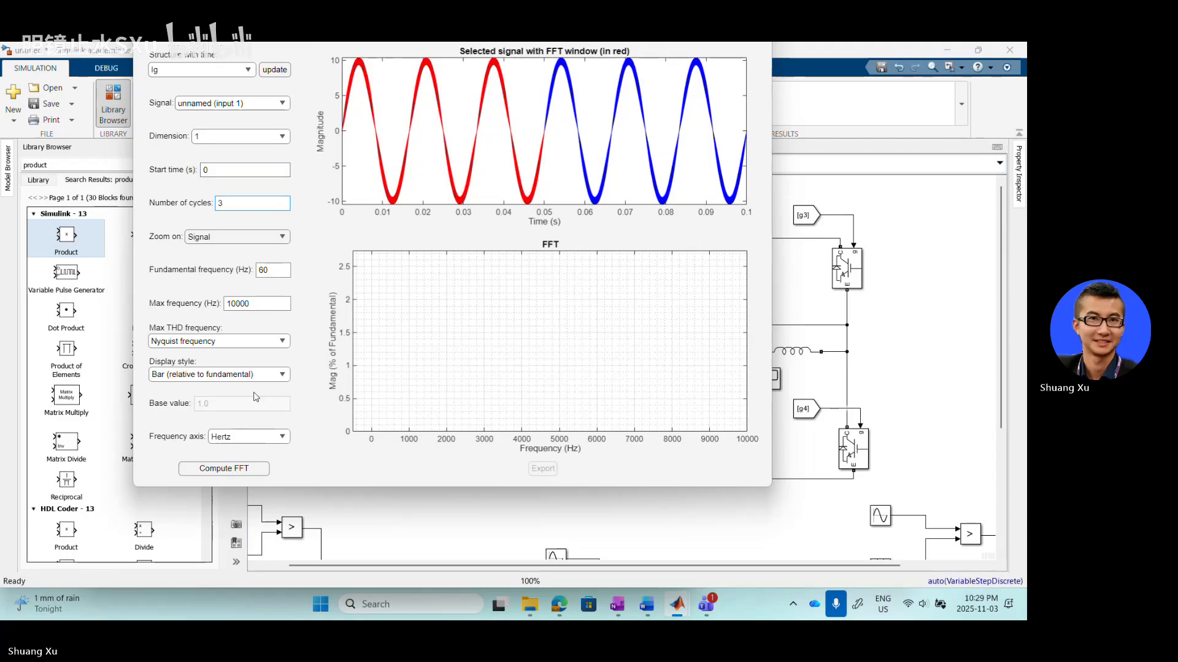
left_click(234, 467)
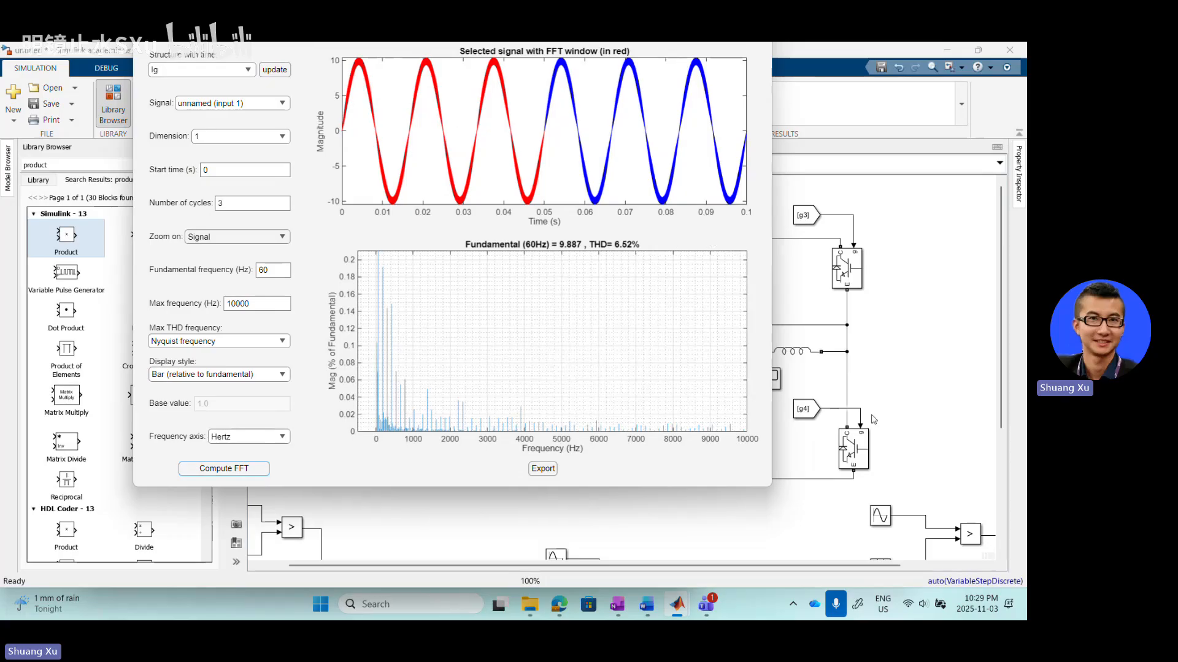
left_click(920, 345)
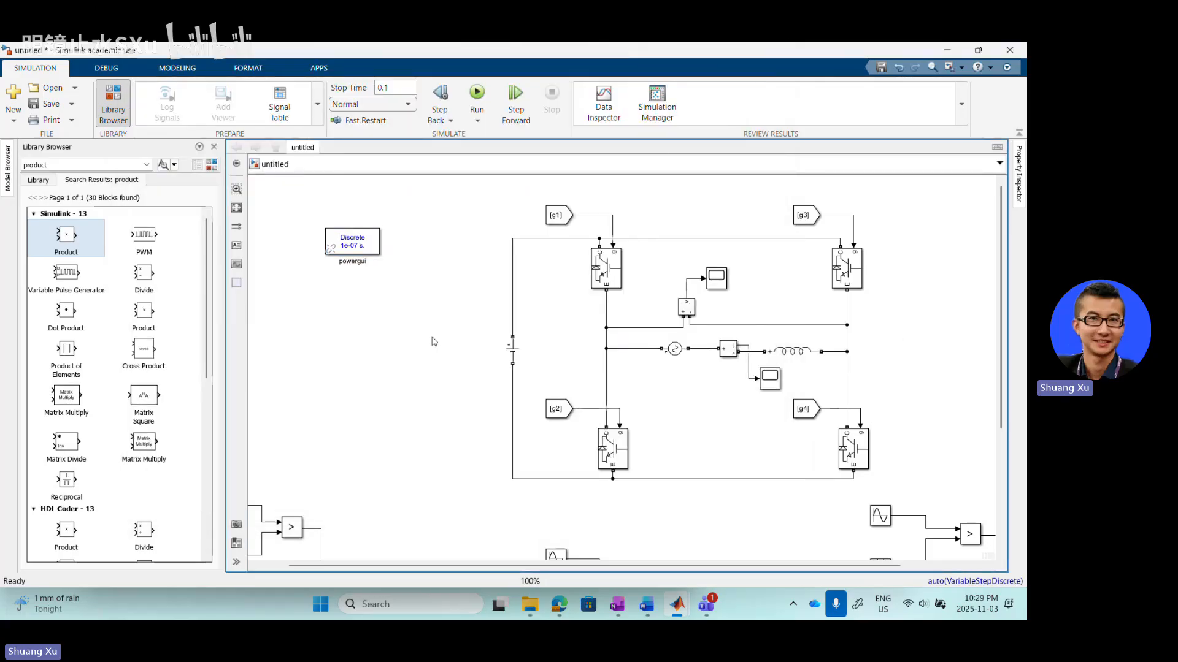
- Set the g1/g2 carrier's time values to [0 0.5*1/1000 1/1000] in its Repeating Sequence block
scroll(431, 326, "down", 3)
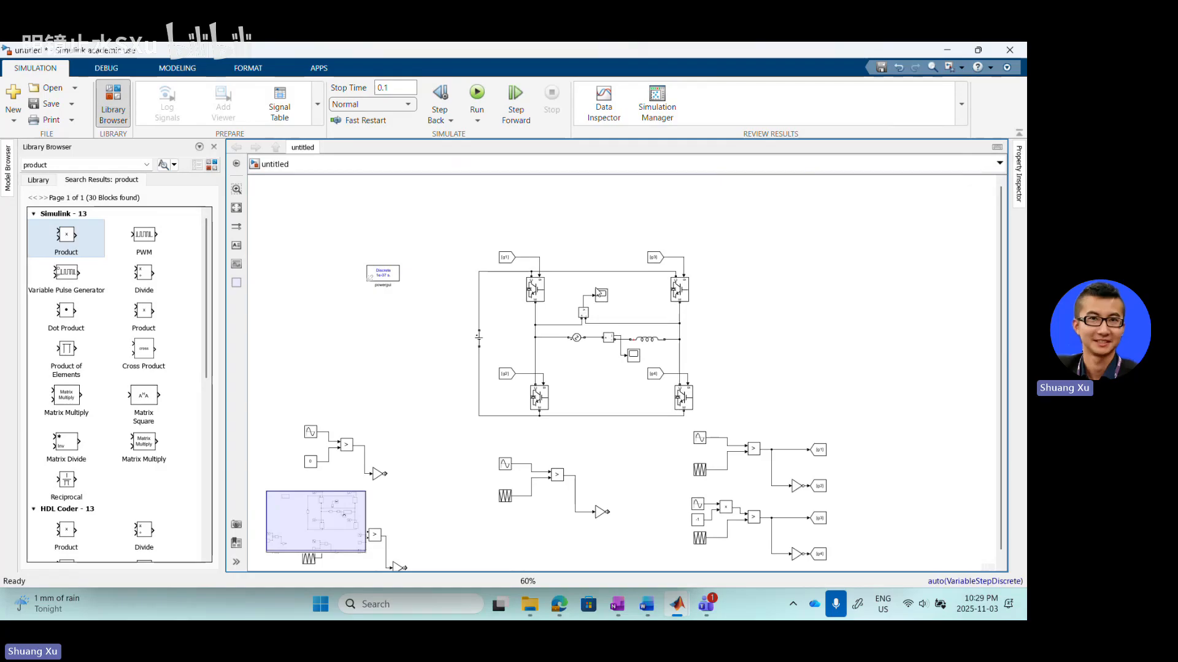
scroll(605, 323, "up", 3)
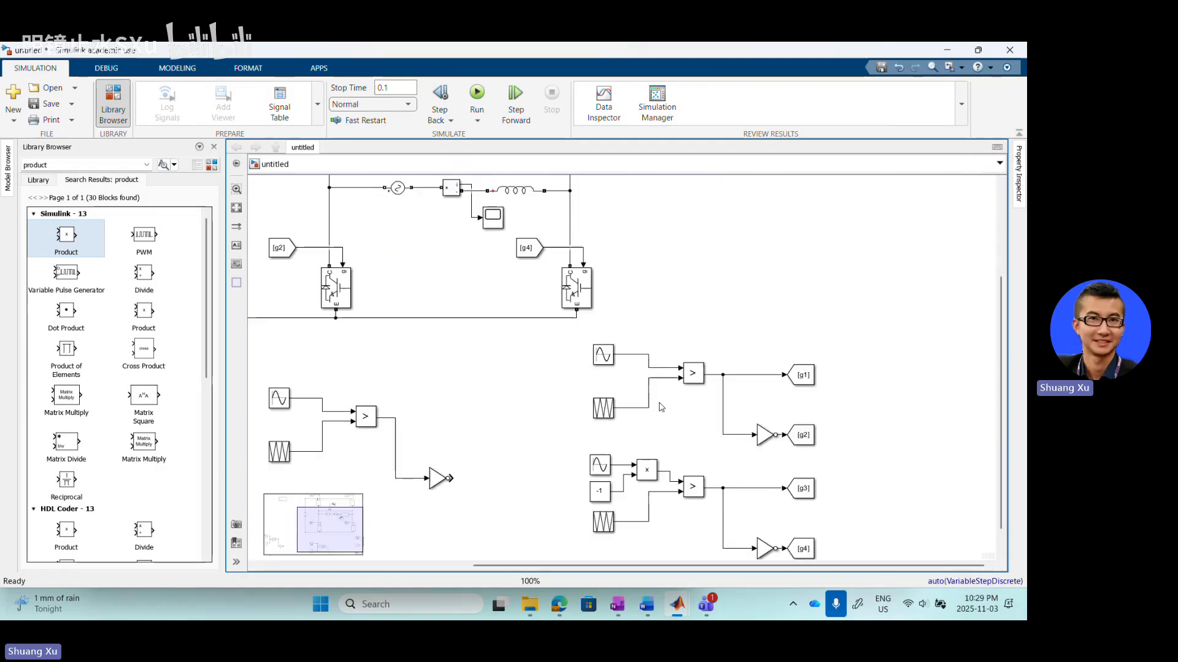
scroll(635, 411, "up", 2)
double_click(626, 386)
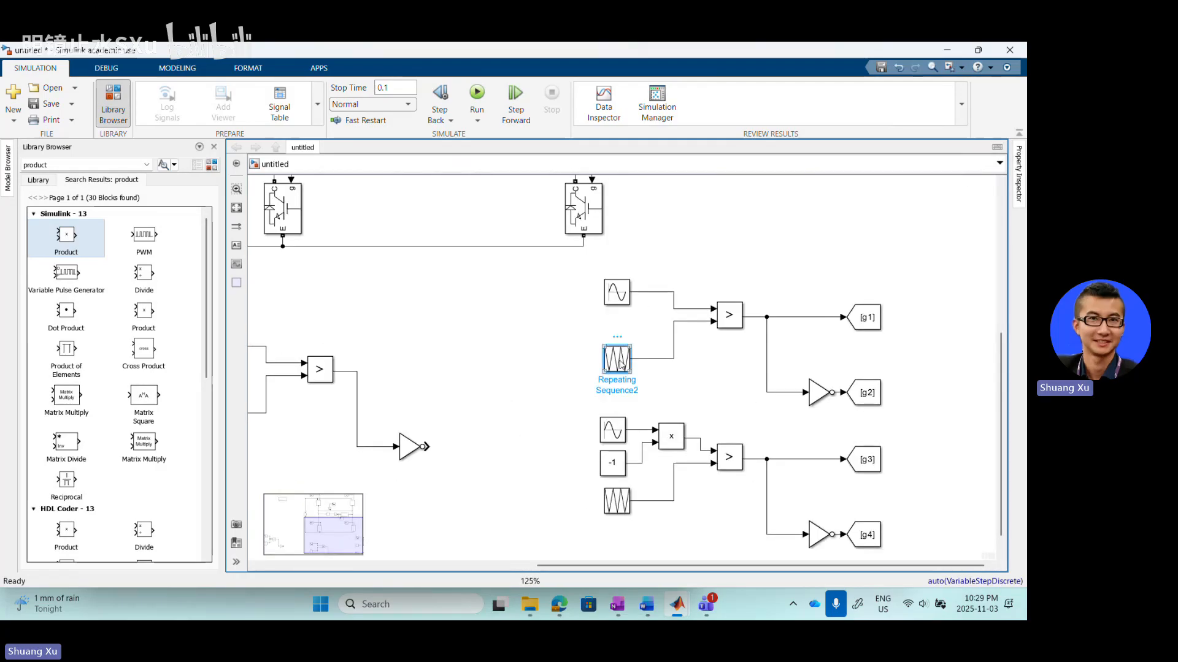
left_click(691, 366)
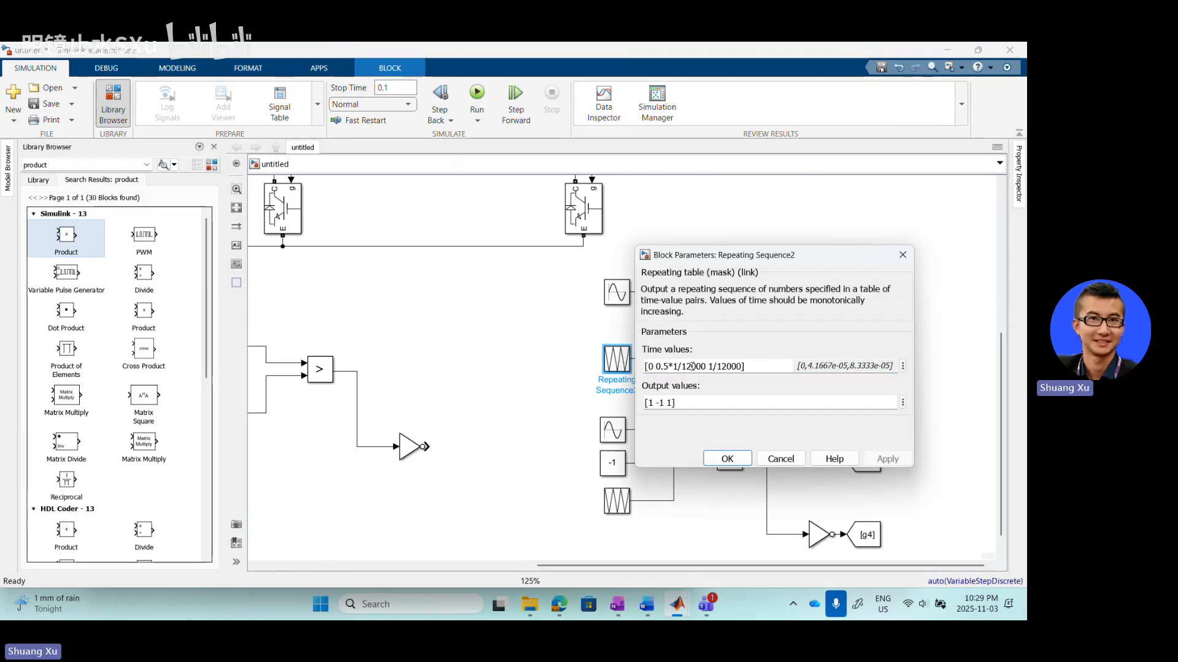
key("BackSpace")
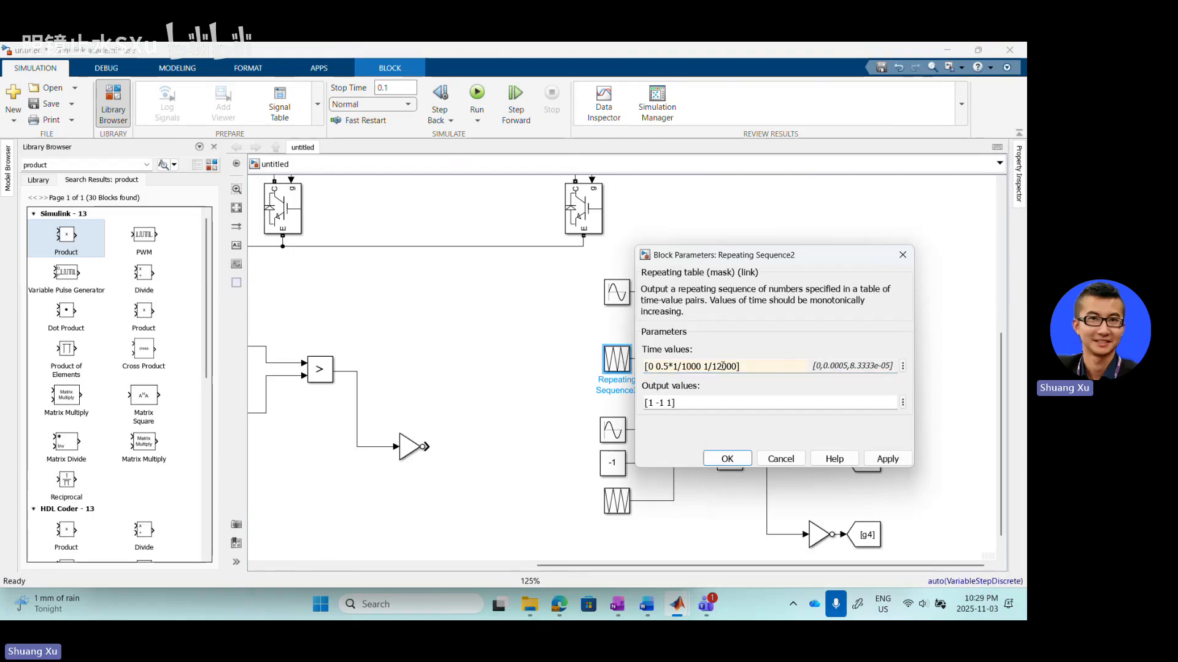
key("BackSpace")
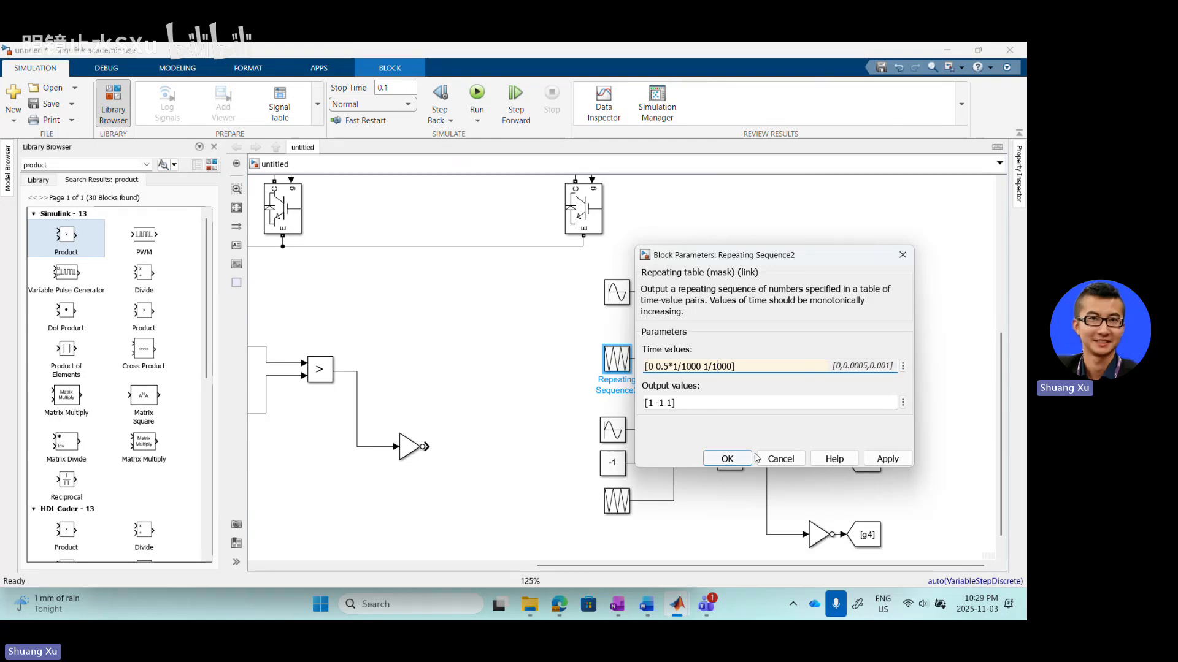
left_click(883, 458)
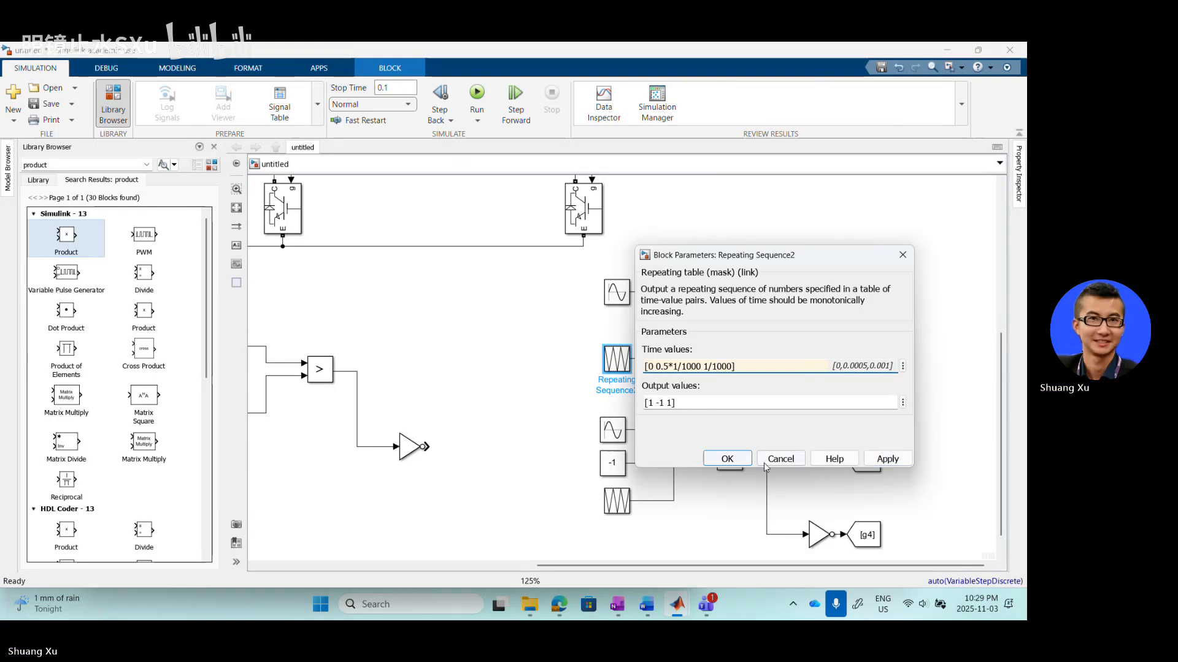
left_click(727, 458)
- Set the g3/g4 carrier's time values to [0 0.5*1/1000 1/1000] in its Repeating Sequence block
double_click(616, 500)
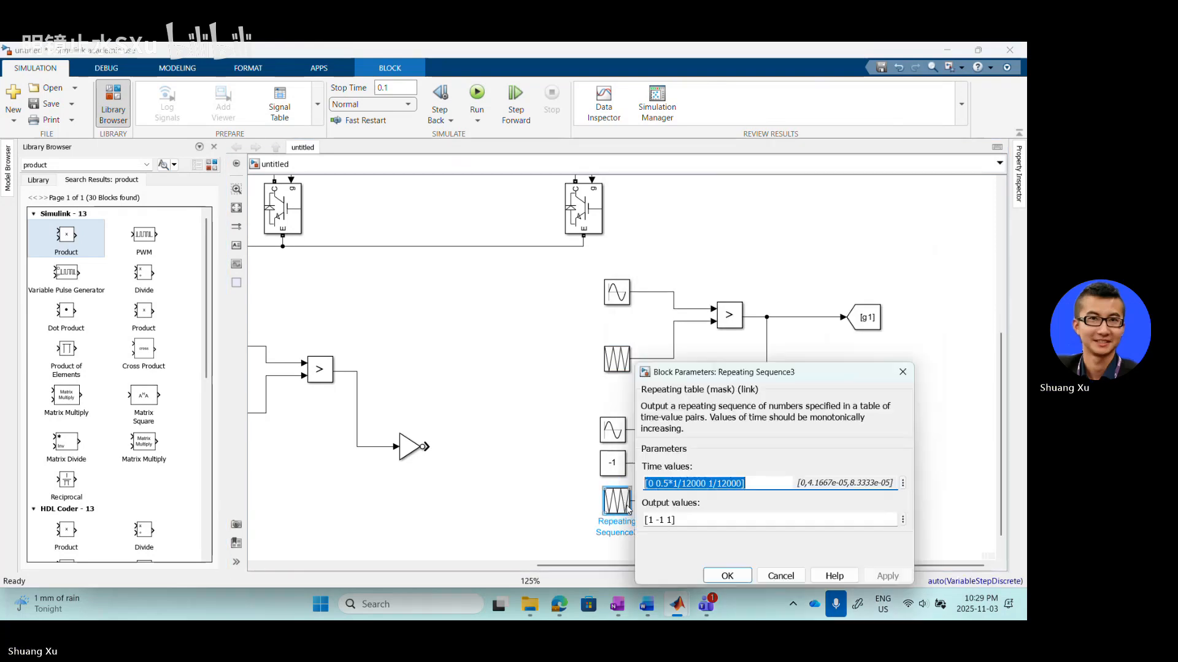
triple_click(673, 481)
left_click(689, 483)
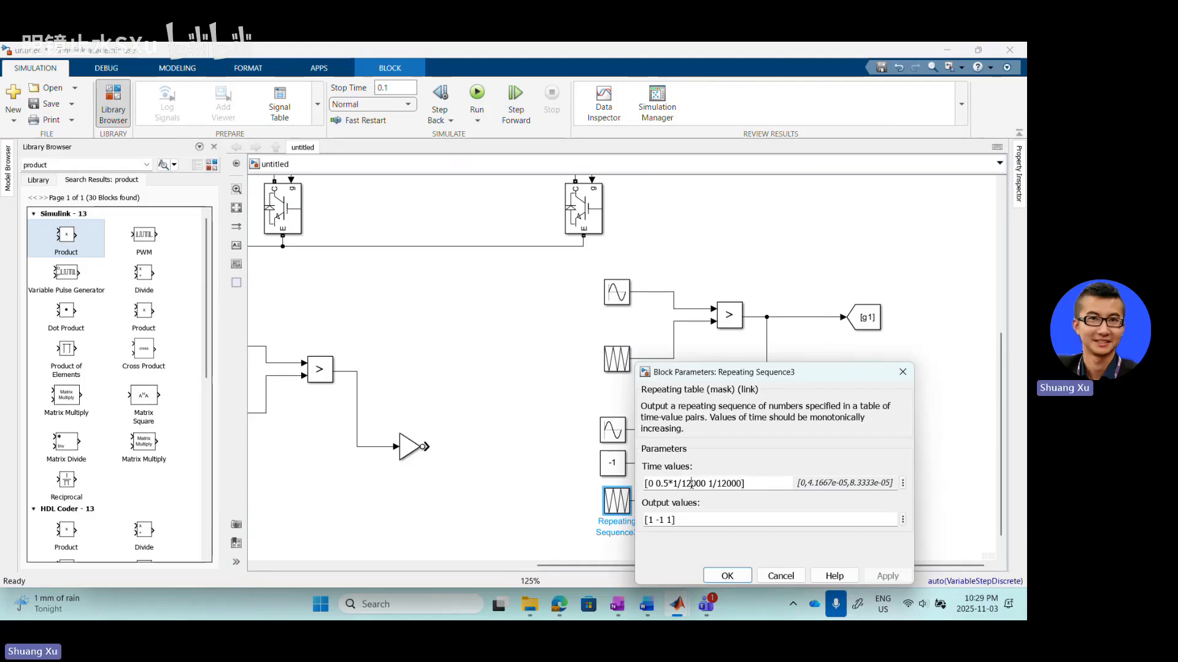
key("BackSpace")
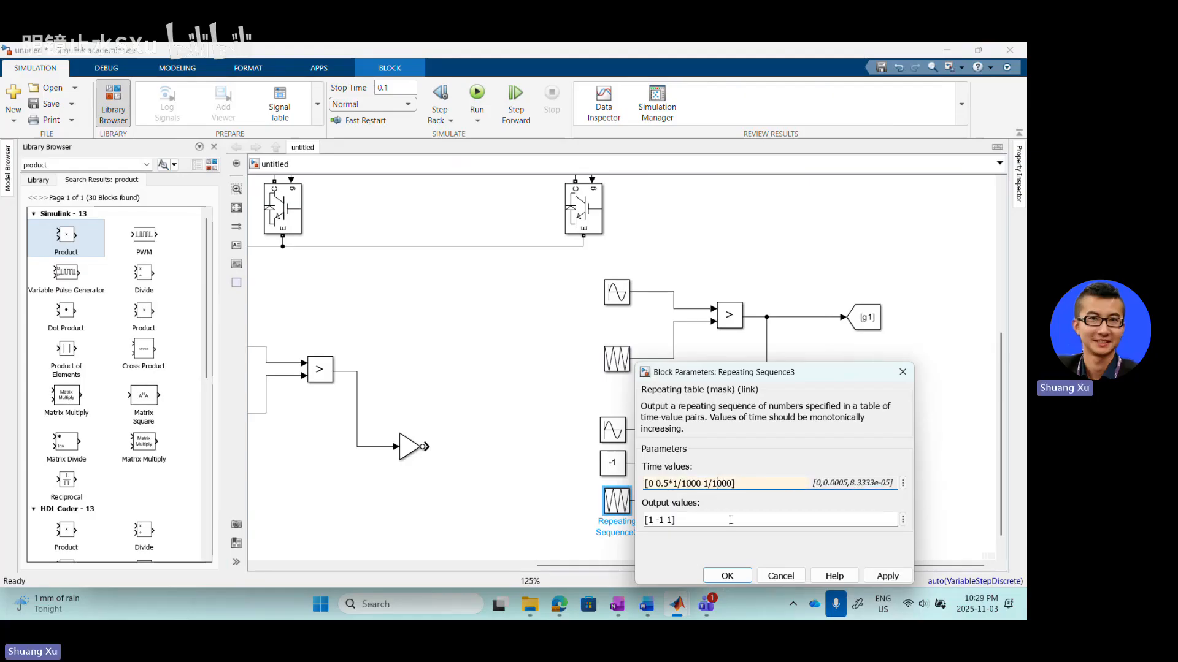
left_click(727, 575)
left_click(722, 491)
- Run the simulation and examine the bridge output voltage waveform in its scope
scroll(722, 491, "down", 4)
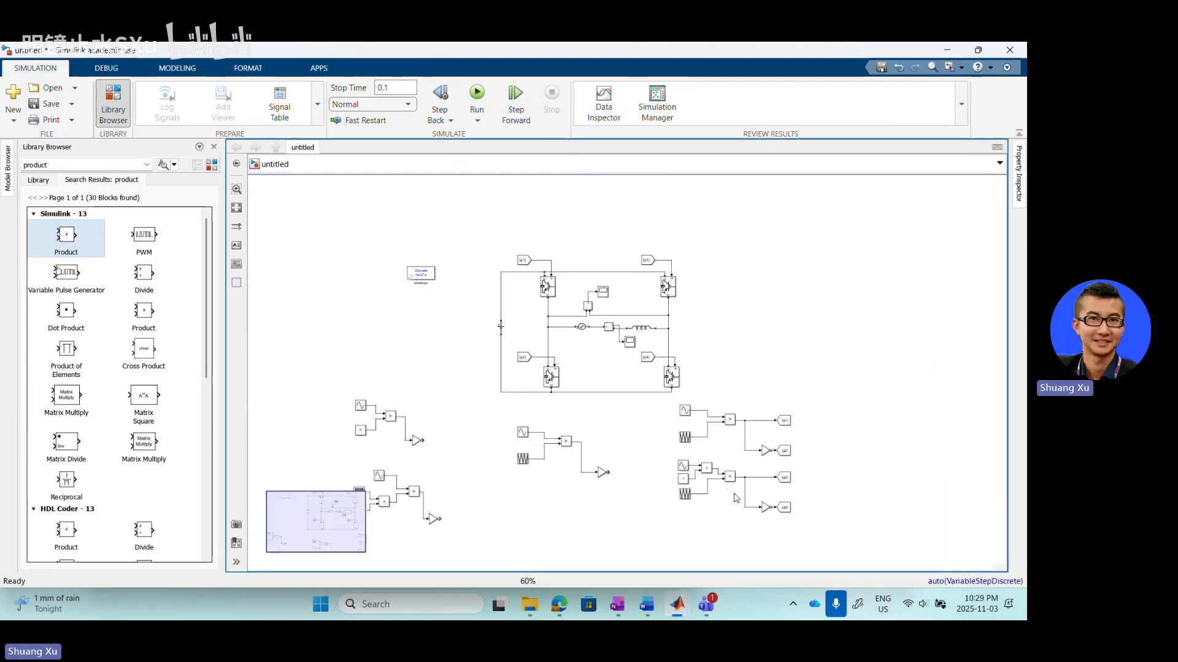
scroll(579, 257, "up", 2)
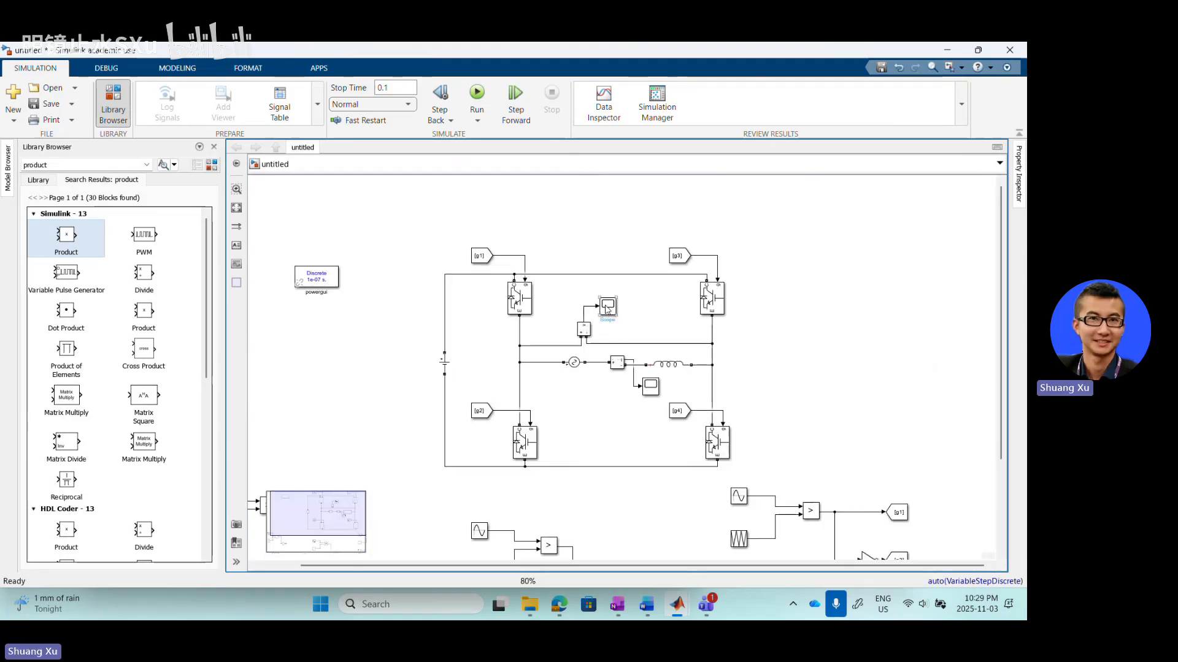
left_click(476, 93)
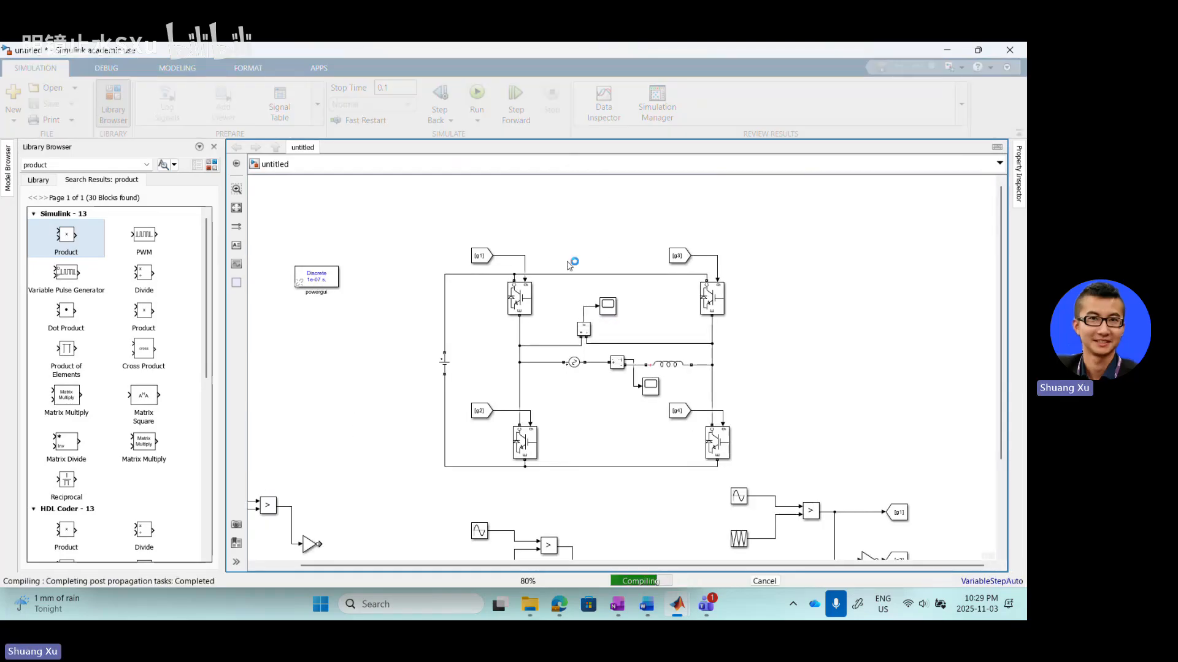
double_click(608, 306)
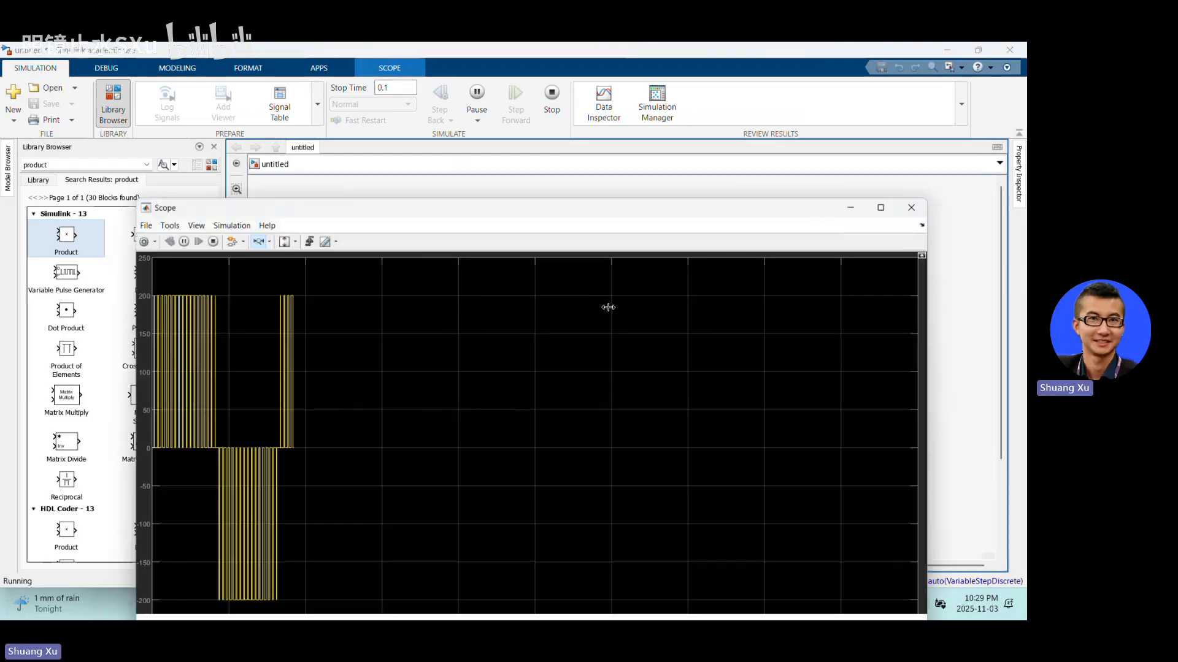
left_click_drag(588, 208, 633, 127)
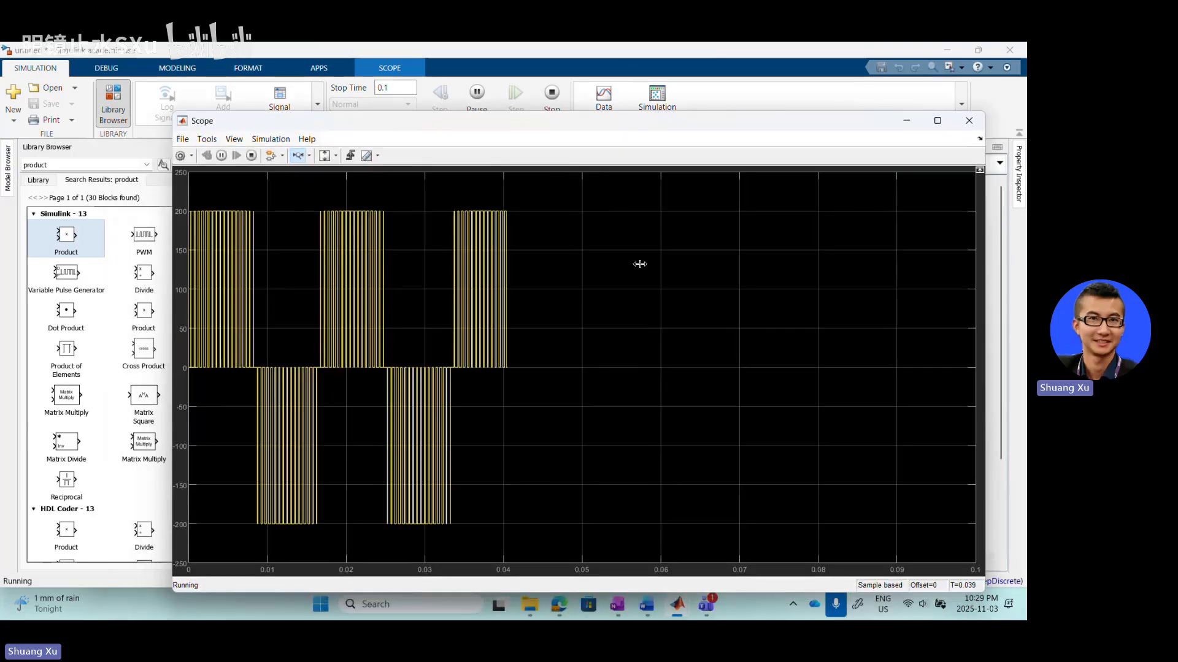
left_click(760, 57)
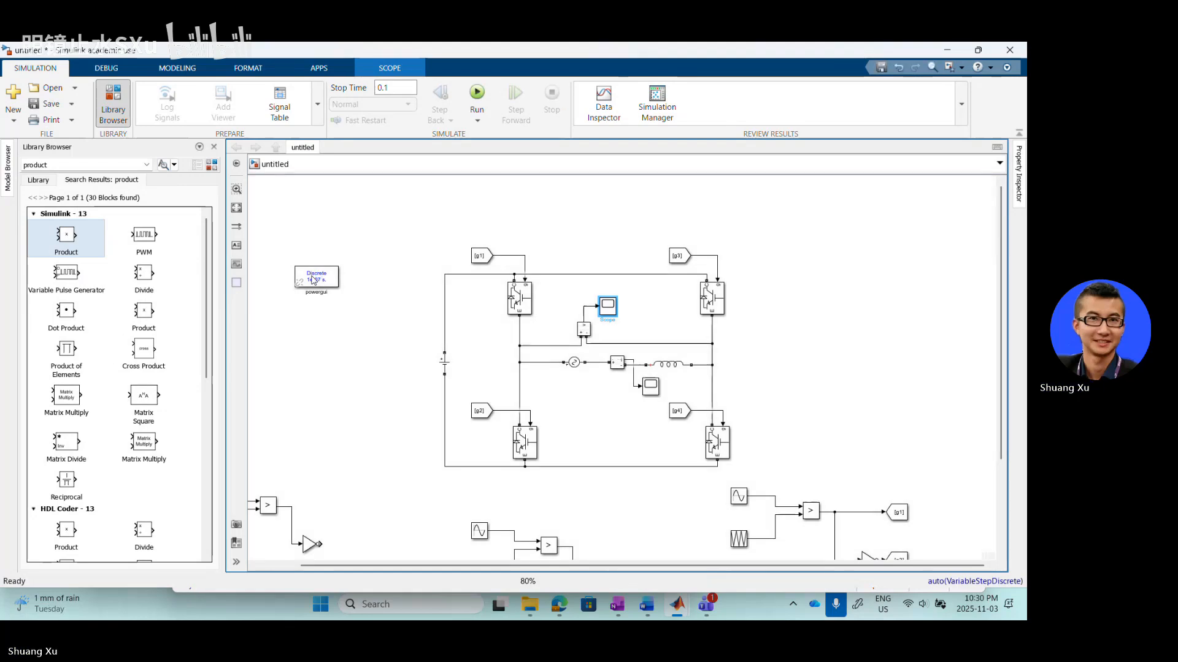
- Open the FFT Analyzer from powergui and refresh the Ig signal with the 1 kHz carrier simulation data
double_click(314, 280)
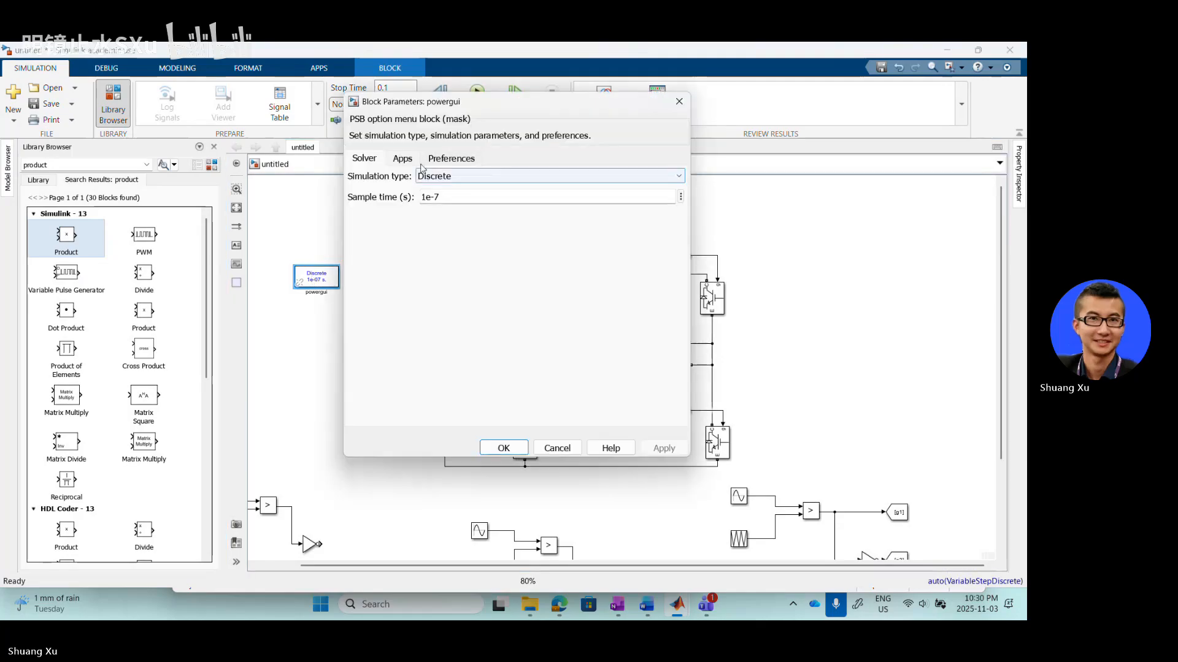
left_click(402, 159)
left_click(542, 314)
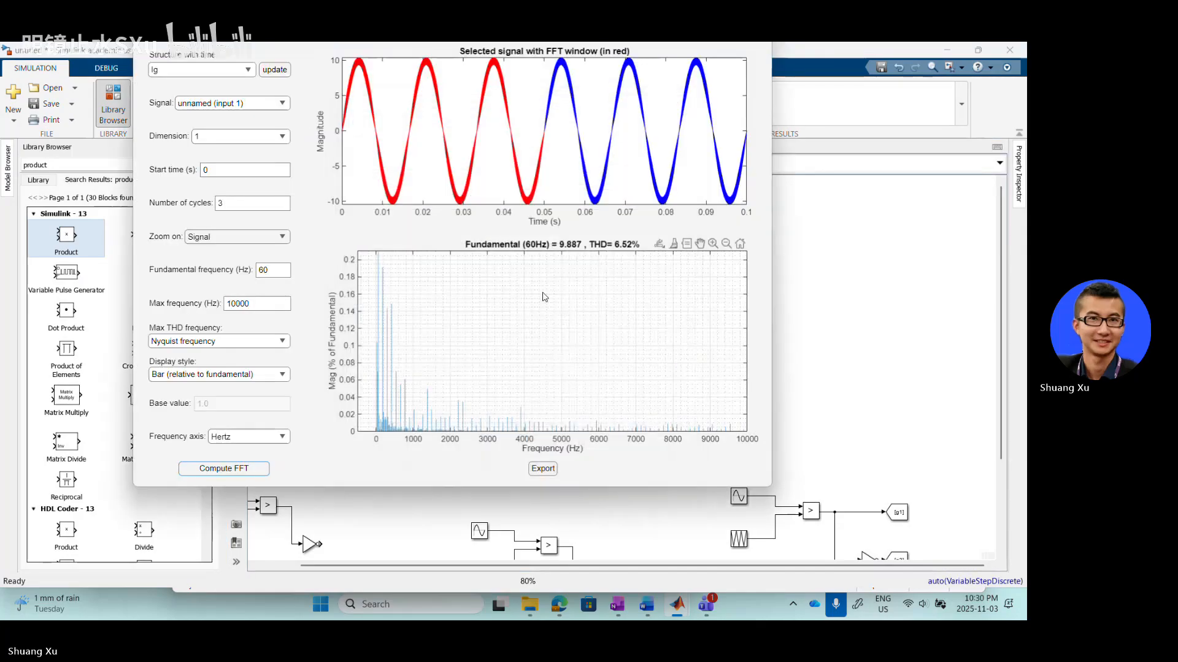
left_click(226, 72)
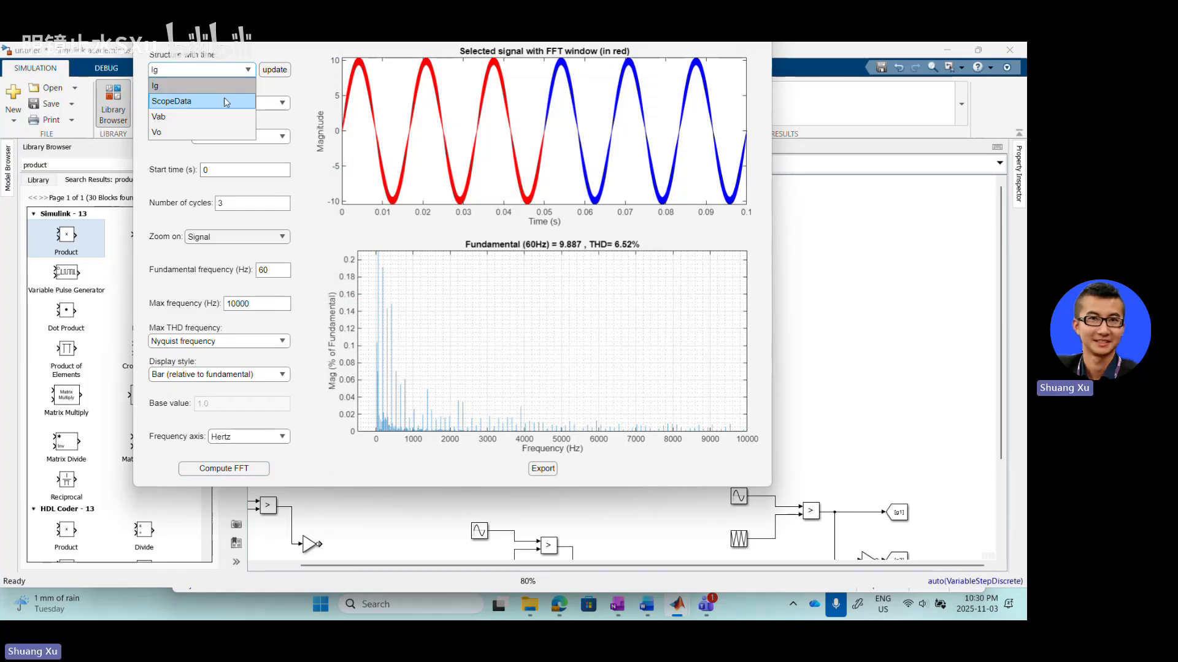
left_click(305, 92)
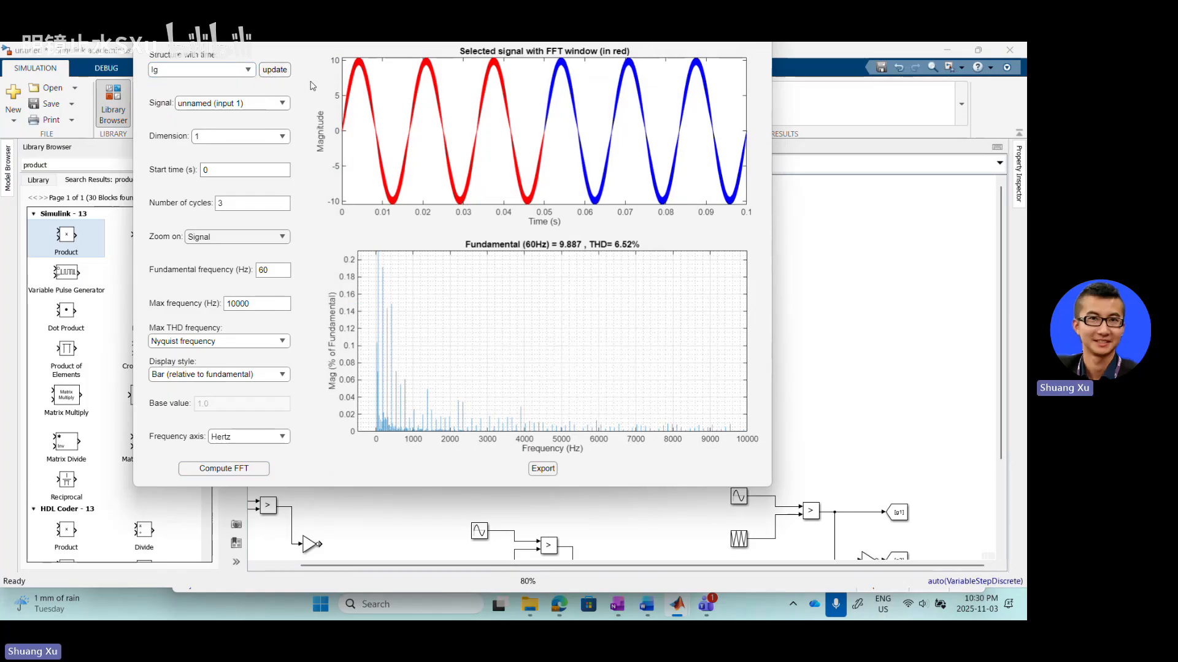
left_click(267, 71)
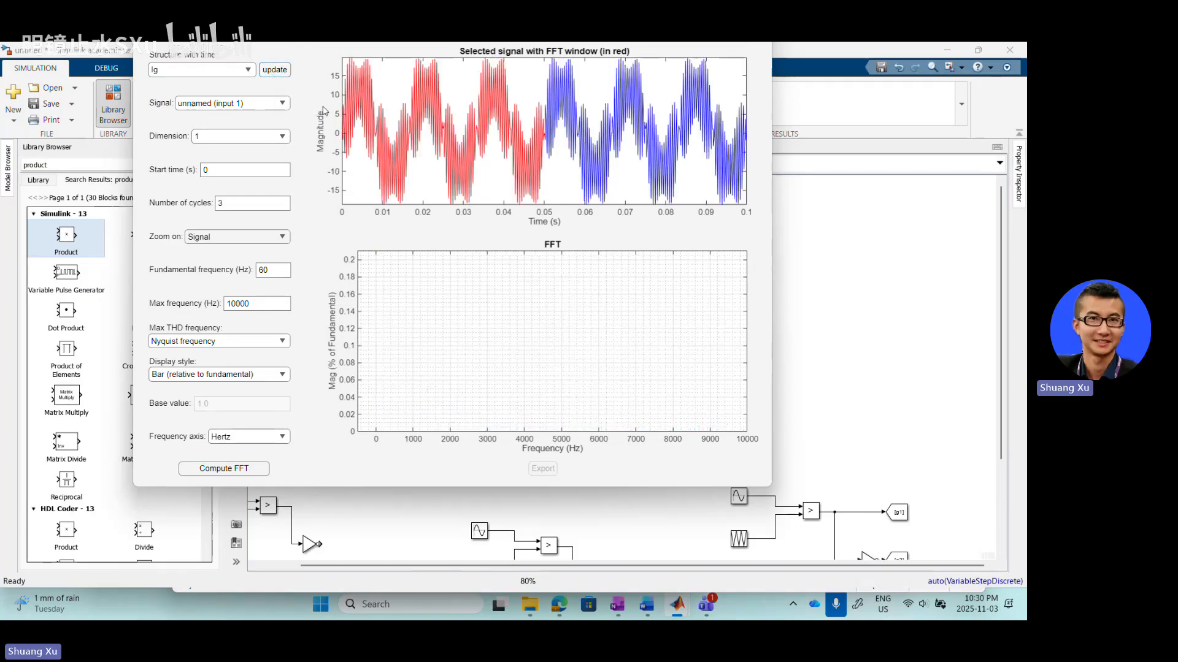
- Select the Vab signal in the FFT Analyzer, compute its spectrum, and return to the model
left_click(241, 77)
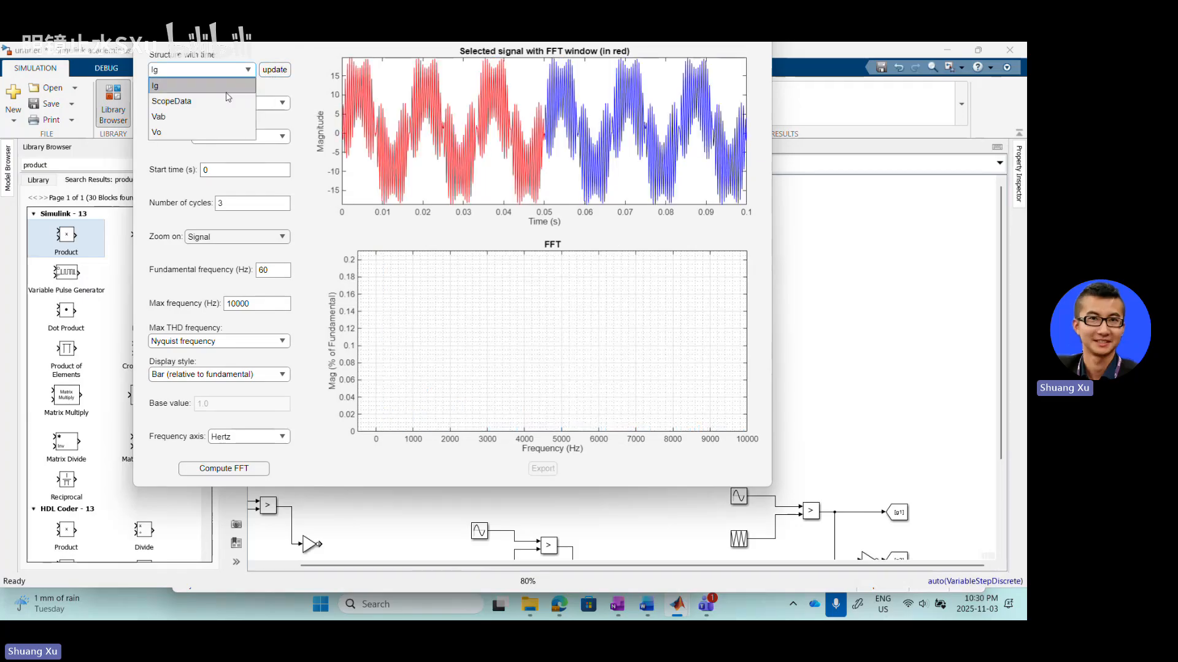
left_click(203, 122)
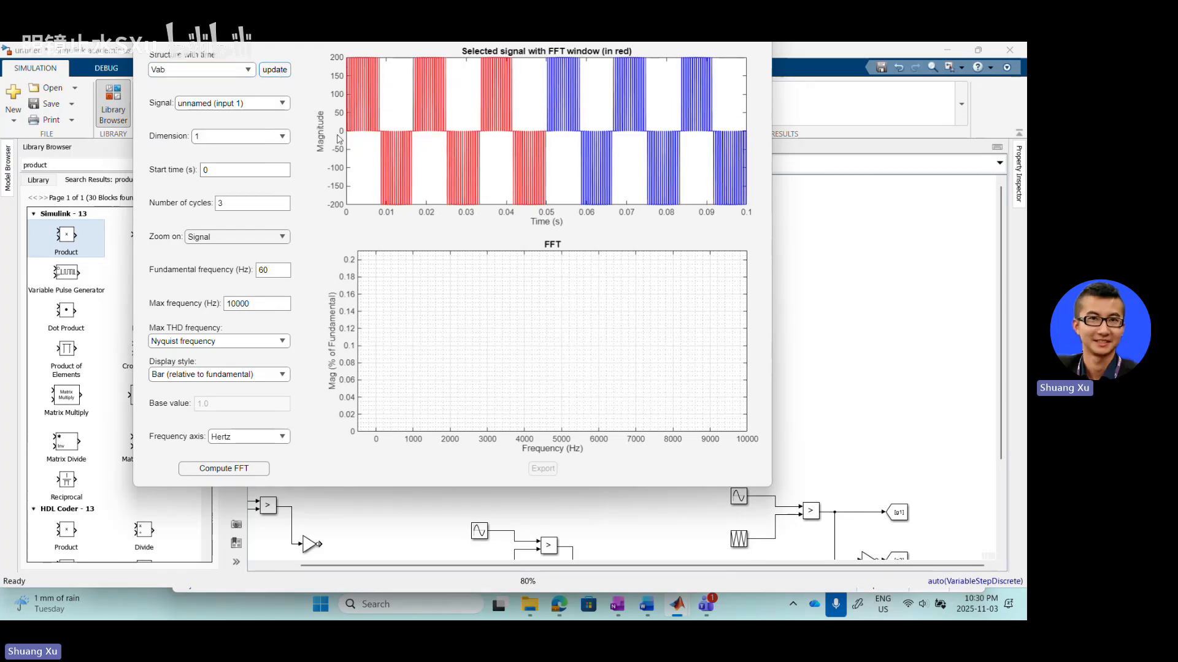
left_click(228, 470)
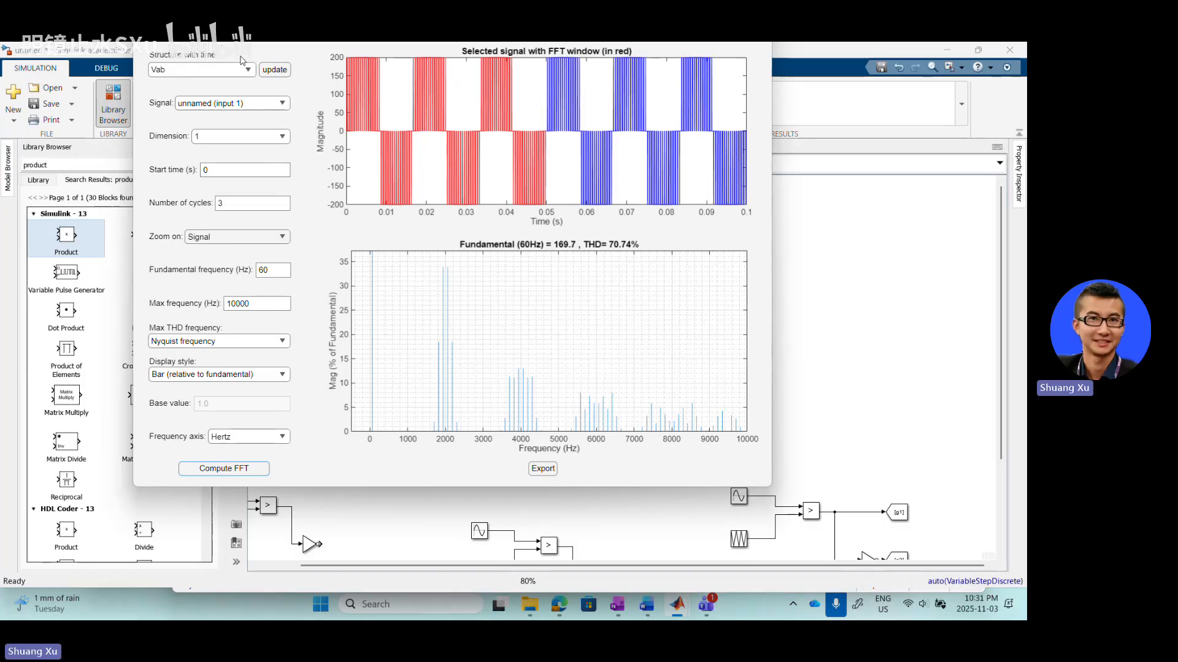
left_click(826, 343)
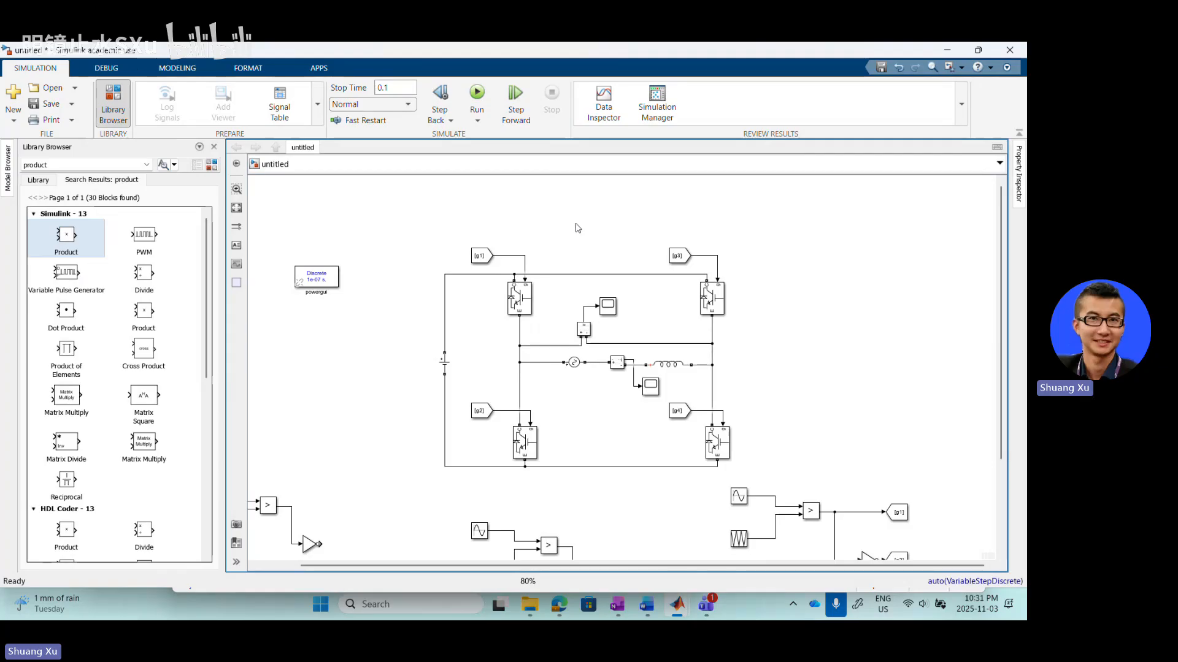
scroll(577, 228, "down", 3)
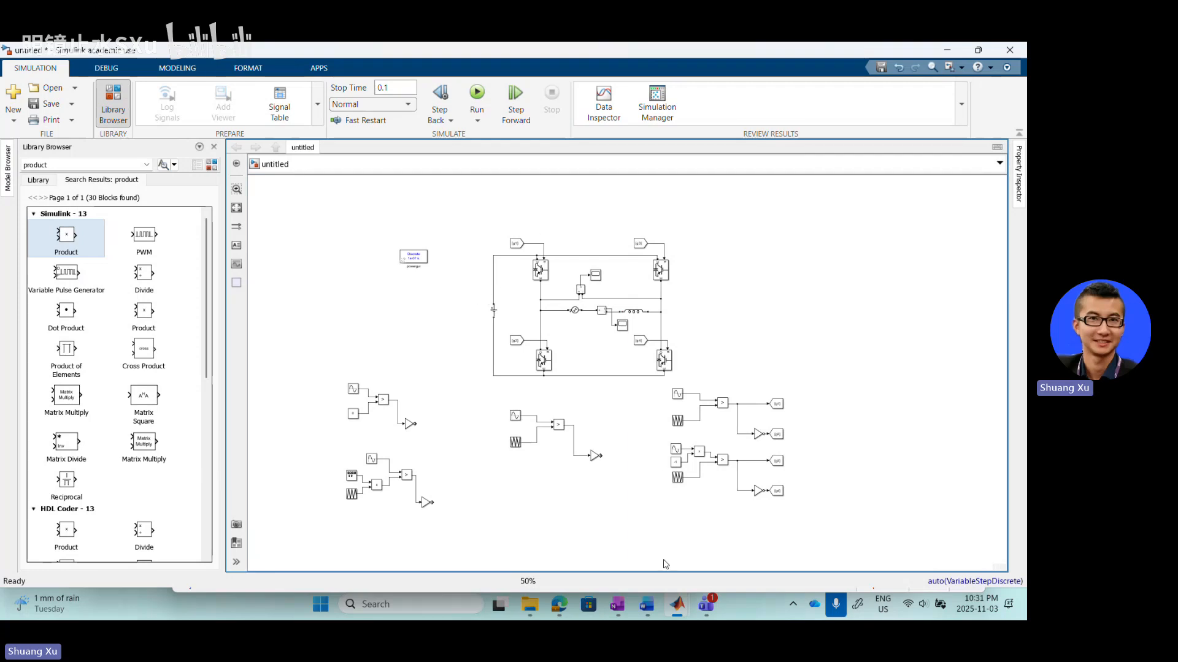
mouse_move(709, 609)
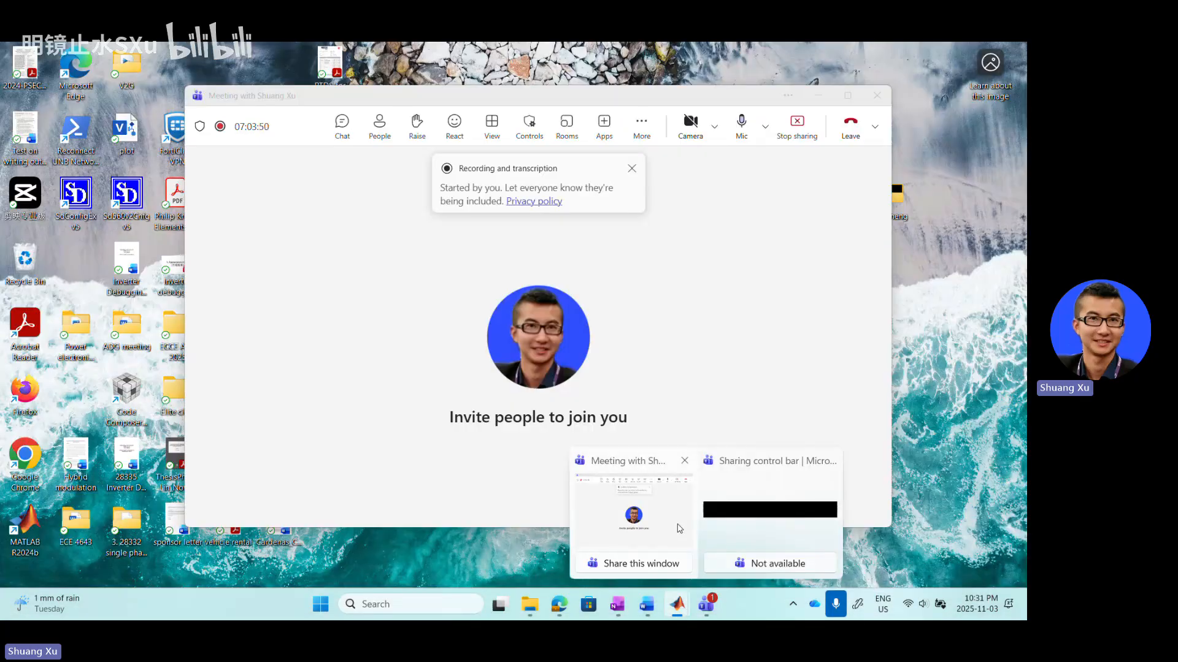
left_click(678, 535)
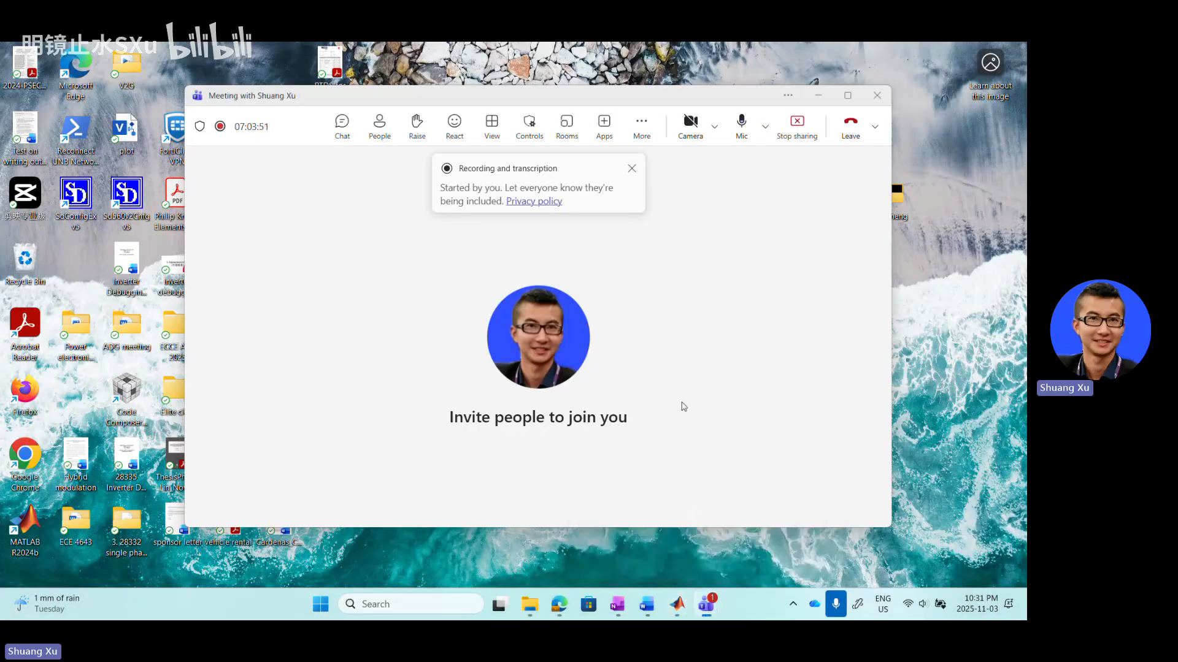